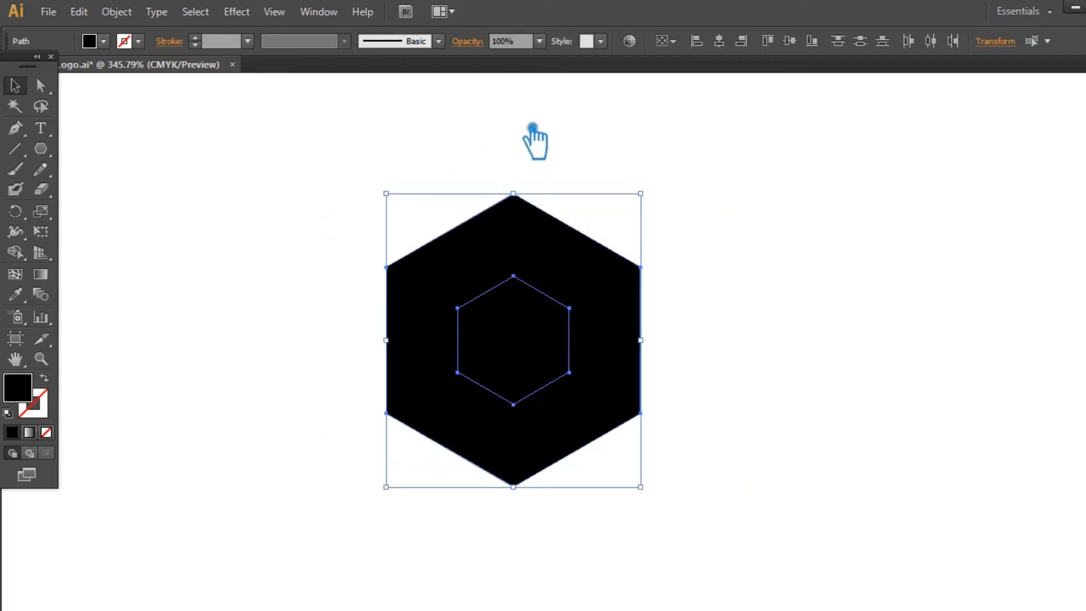
# - Show the rulers and place a horizontal and a vertical guide through the centre of the two hexagons
pyautogui.hotkey('ctrl', 'shift', 'b')
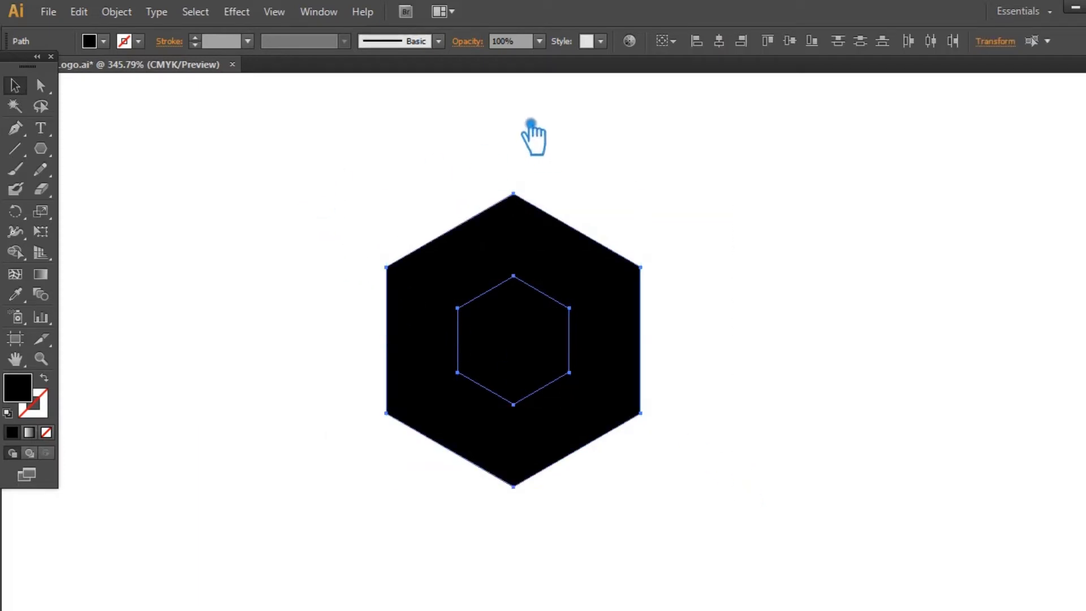
pyautogui.hotkey('ctrl', 'r')
pyautogui.hotkey('ctrl', 'shift', 'b')
pyautogui.moveTo(530, 82); pyautogui.dragTo(527, 349)
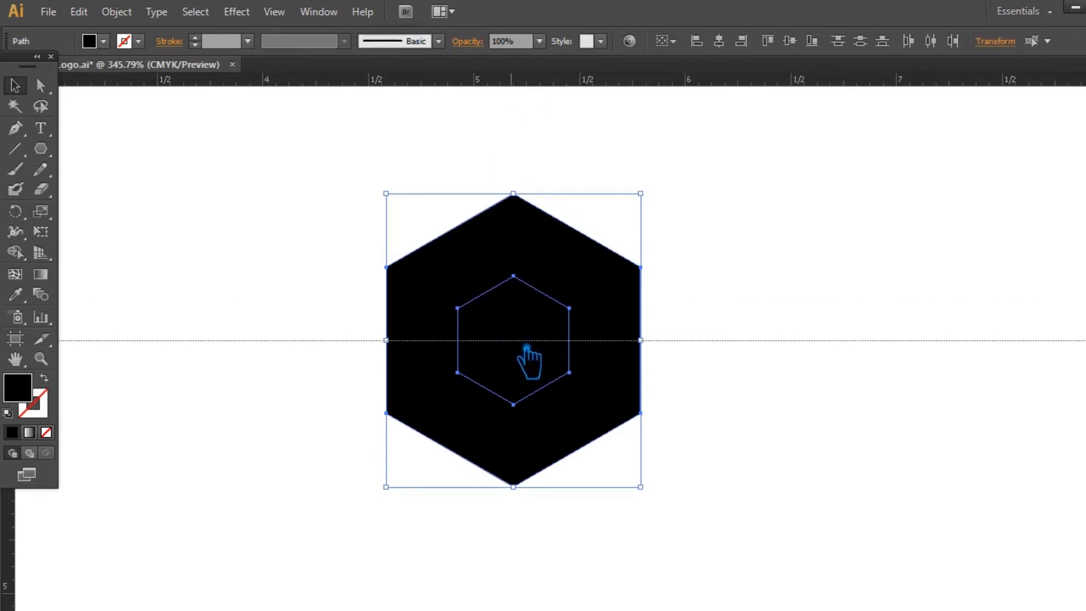
pyautogui.hotkey('ctrl', '+')
pyautogui.hotkey('ctrl', '+')
pyautogui.hotkey('ctrl', '+')
pyautogui.hotkey('ctrl', '+')
pyautogui.moveTo(481, 418); pyautogui.dragTo(517, 432)
pyautogui.hotkey('ctrl', '-')
pyautogui.hotkey('ctrl', '-')
pyautogui.hotkey('ctrl', '-')
pyautogui.hotkey('ctrl', '-')
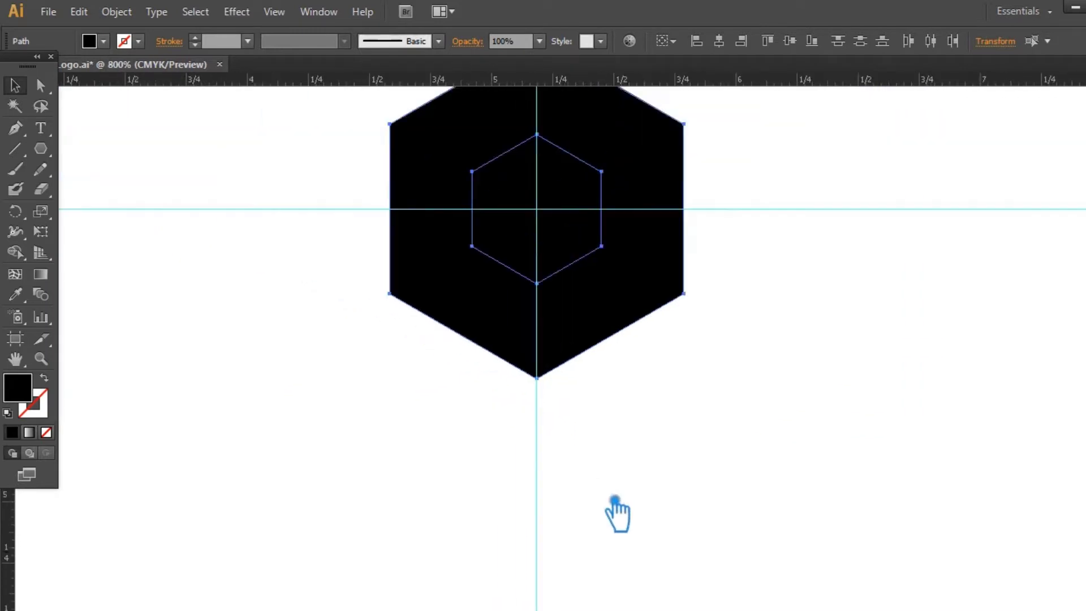
# - Cut the inner hexagon out of the outer one with the Minus Front shape mode and save the file
pyautogui.click(679, 368)
pyautogui.click(509, 226)
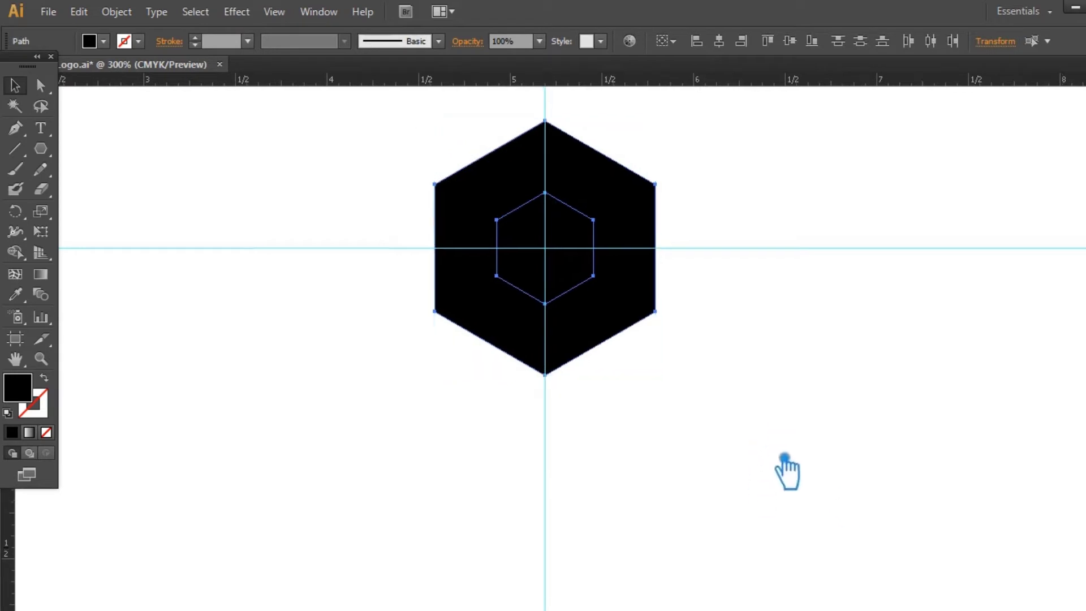
pyautogui.moveTo(782, 468); pyautogui.dragTo(791, 516)
pyautogui.hotkey('ctrl', 'shift', 'F9')
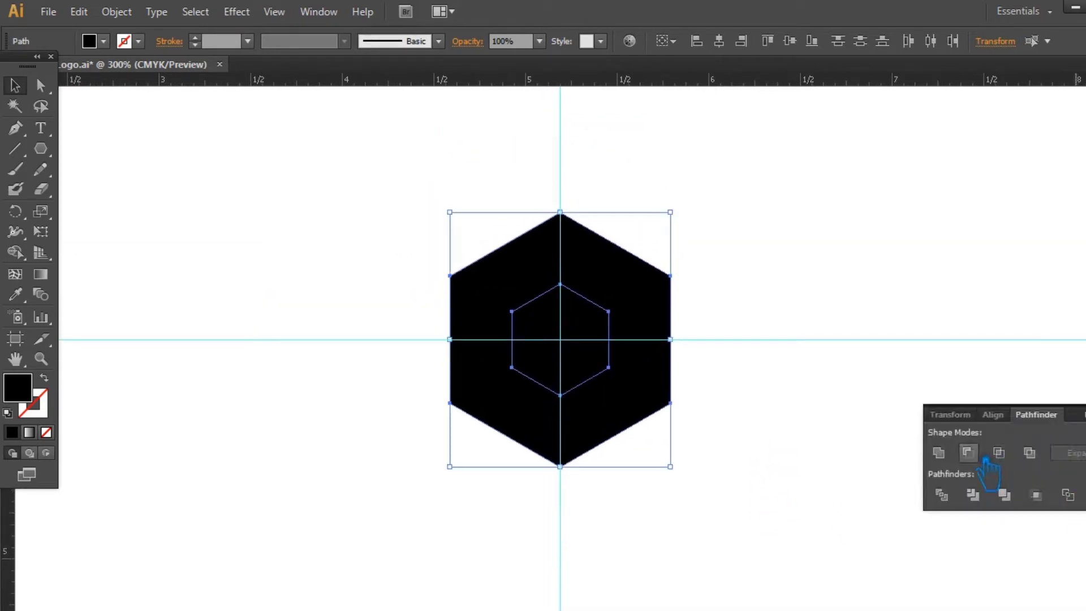
pyautogui.click(968, 453)
pyautogui.click(889, 377)
pyautogui.hotkey('ctrl', 's')
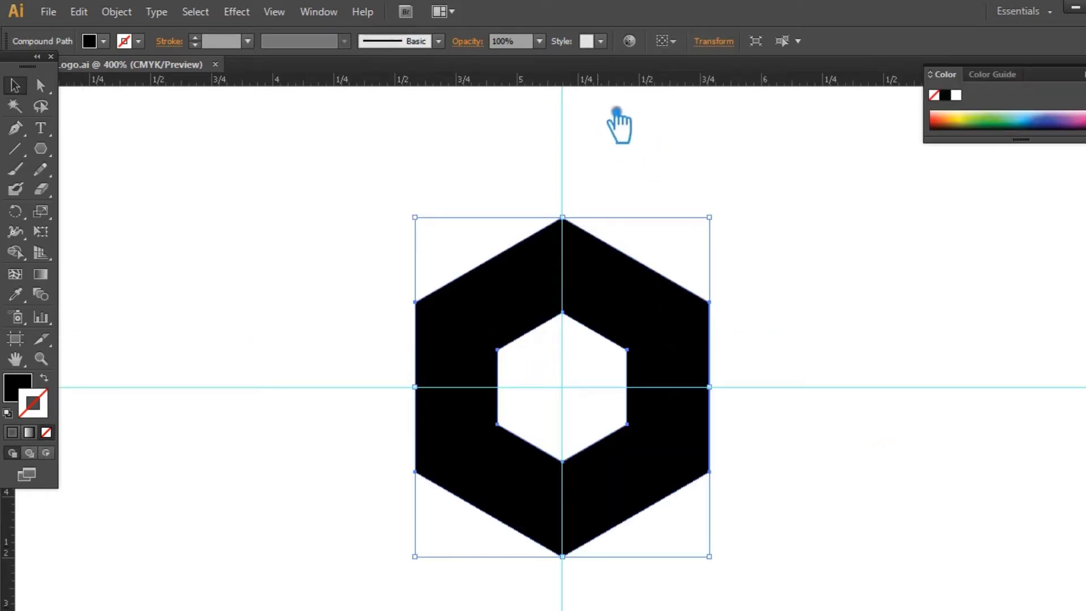
# - Add guides through the hole's upper-right corner in both directions and a horizontal one at the outer hexagon's top corner, and save
pyautogui.click(639, 144)
pyautogui.moveTo(622, 82); pyautogui.dragTo(638, 350)
pyautogui.moveTo(30, 540); pyautogui.dragTo(646, 359)
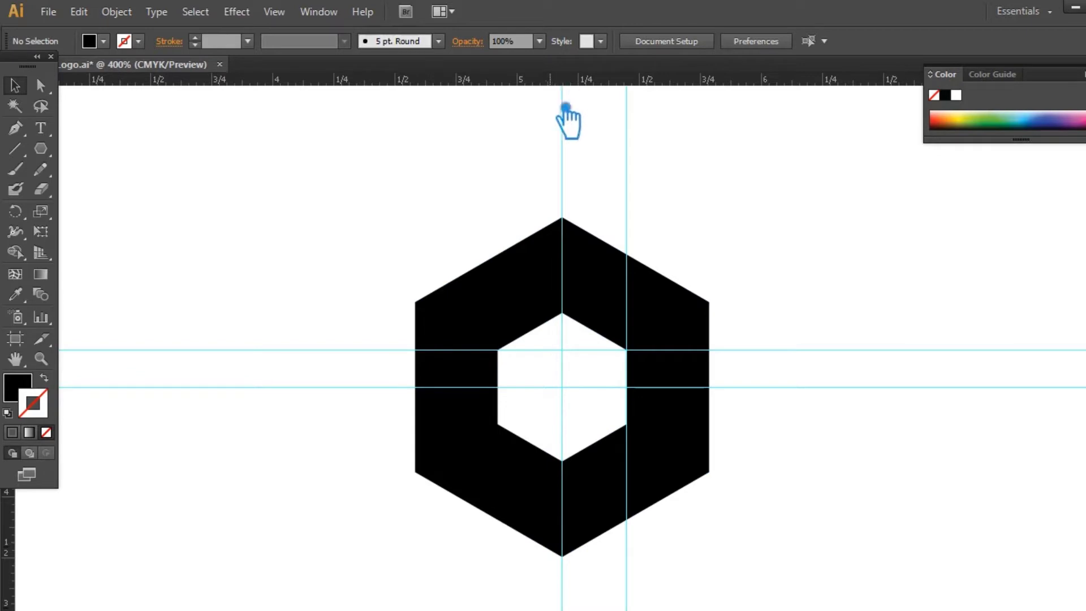
pyautogui.moveTo(566, 107); pyautogui.dragTo(579, 223)
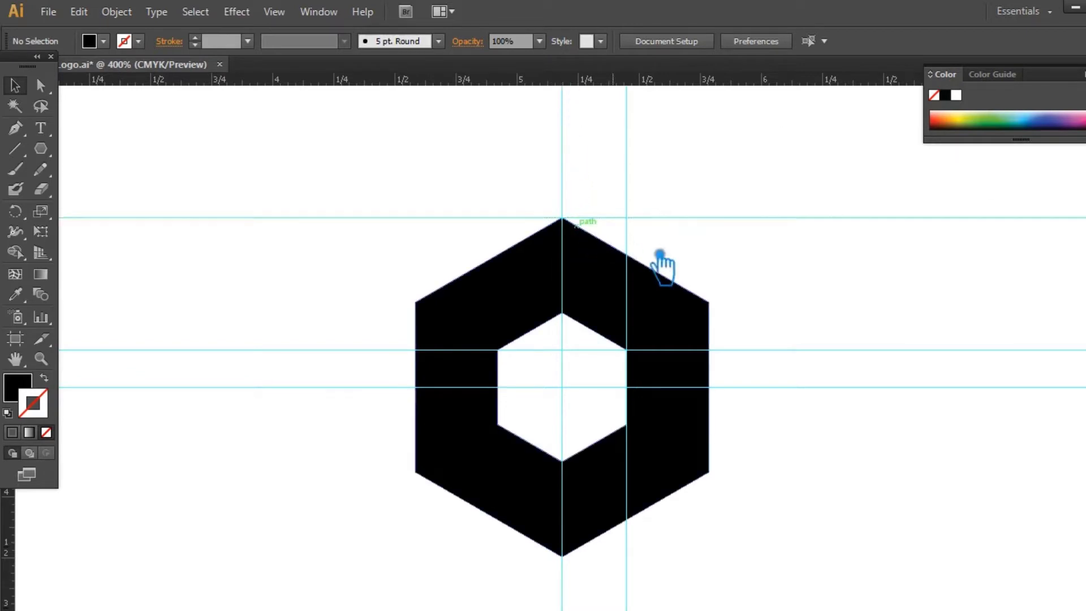
pyautogui.hotkey('ctrl', 's')
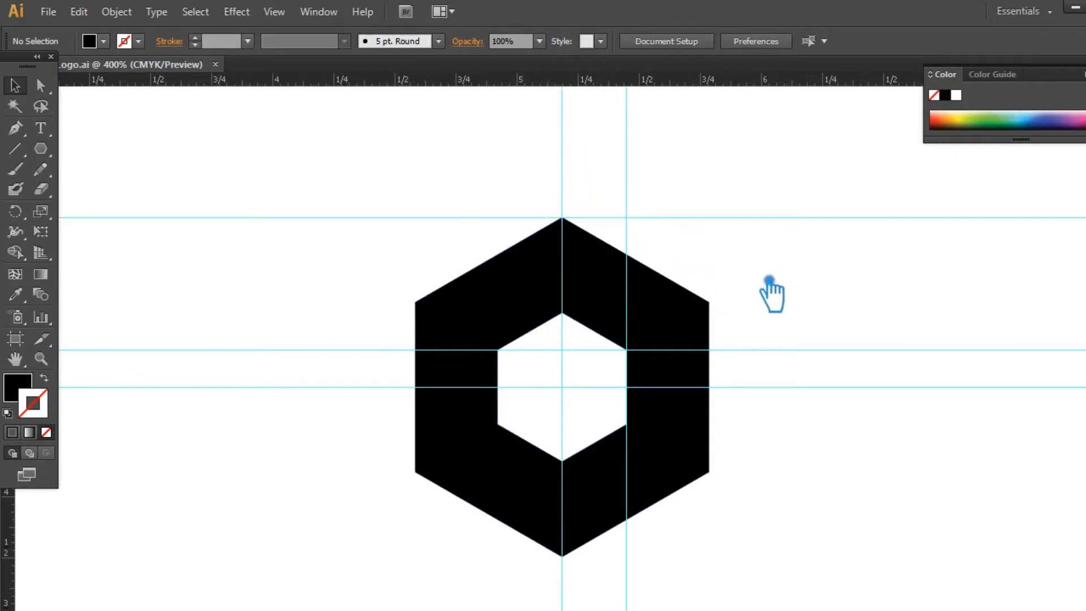
# - Draw a curved Pen tool path from the hole's upper-right corner through the outer hexagon's top corner, ending above its upper-left edge
pyautogui.click(15, 129)
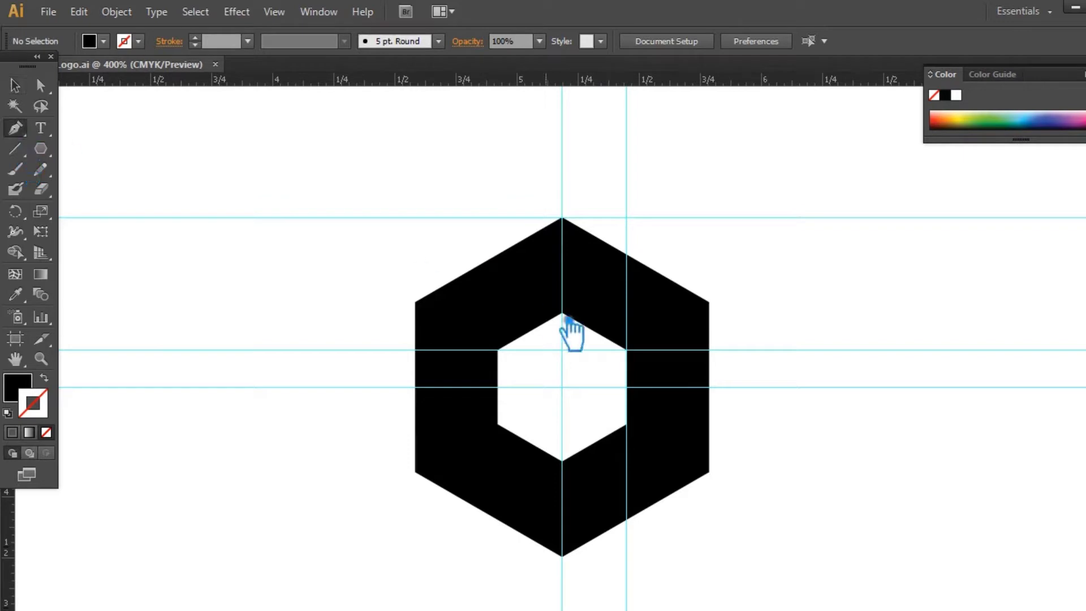
pyautogui.click(641, 357)
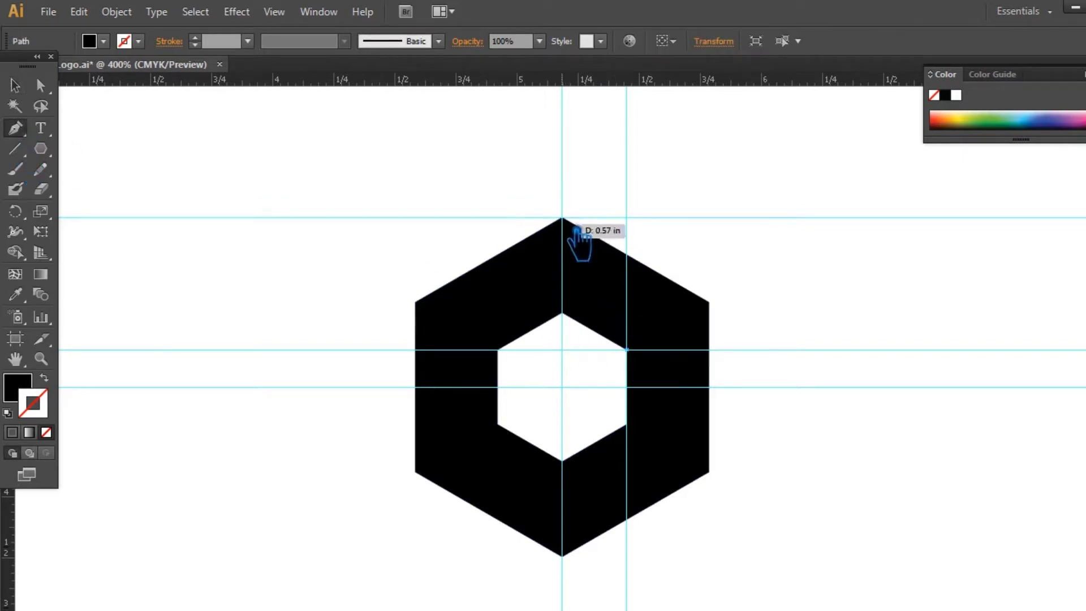
pyautogui.moveTo(561, 218); pyautogui.dragTo(482, 151)
pyautogui.click(562, 218)
pyautogui.moveTo(486, 190)
pyautogui.mouseDown()
pyautogui.moveTo(457, 217)
pyautogui.moveTo(484, 218)
pyautogui.moveTo(438, 216)
pyautogui.moveTo(467, 208)
pyautogui.mouseUp()
pyautogui.click(491, 200)
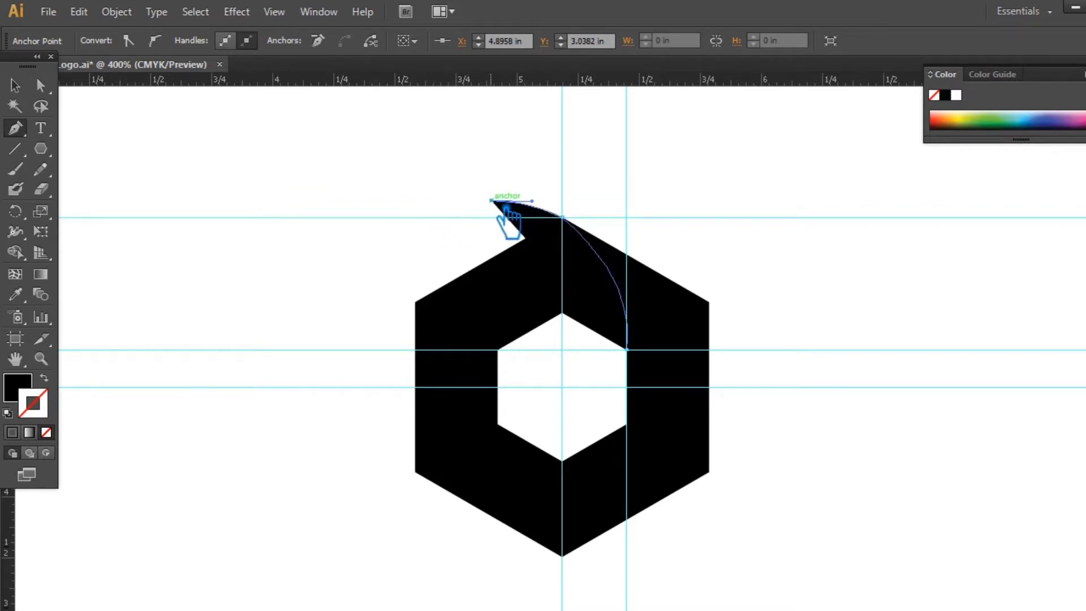
# - Swap the curved path's fill and stroke and set its stroke colour to dark grey 494949
pyautogui.click(45, 376)
pyautogui.click(29, 97)
pyautogui.click(533, 229)
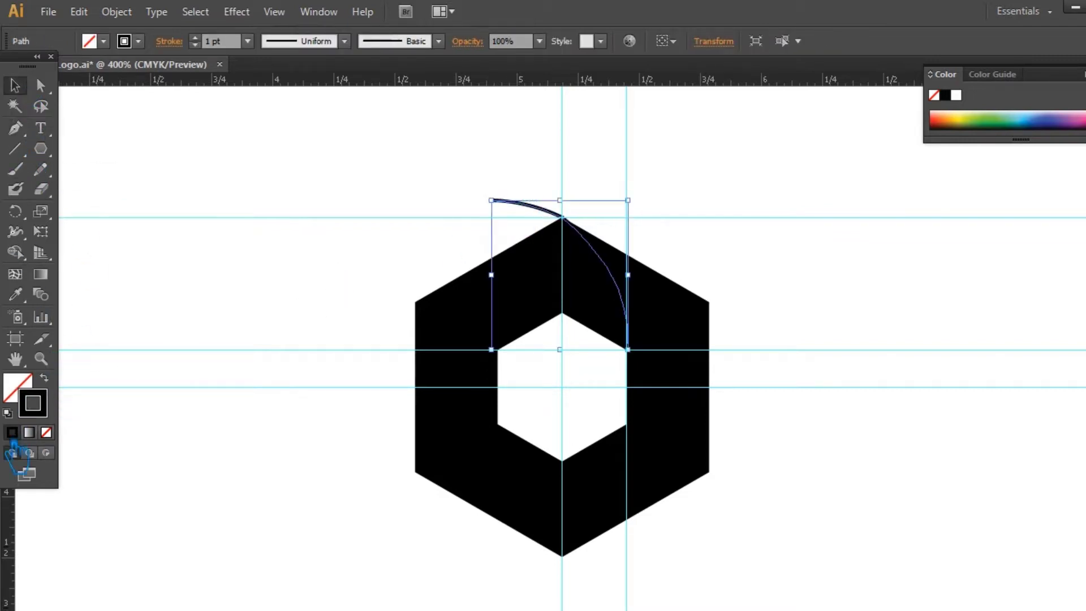
pyautogui.doubleClick(33, 403)
pyautogui.click(364, 296)
pyautogui.click(348, 285)
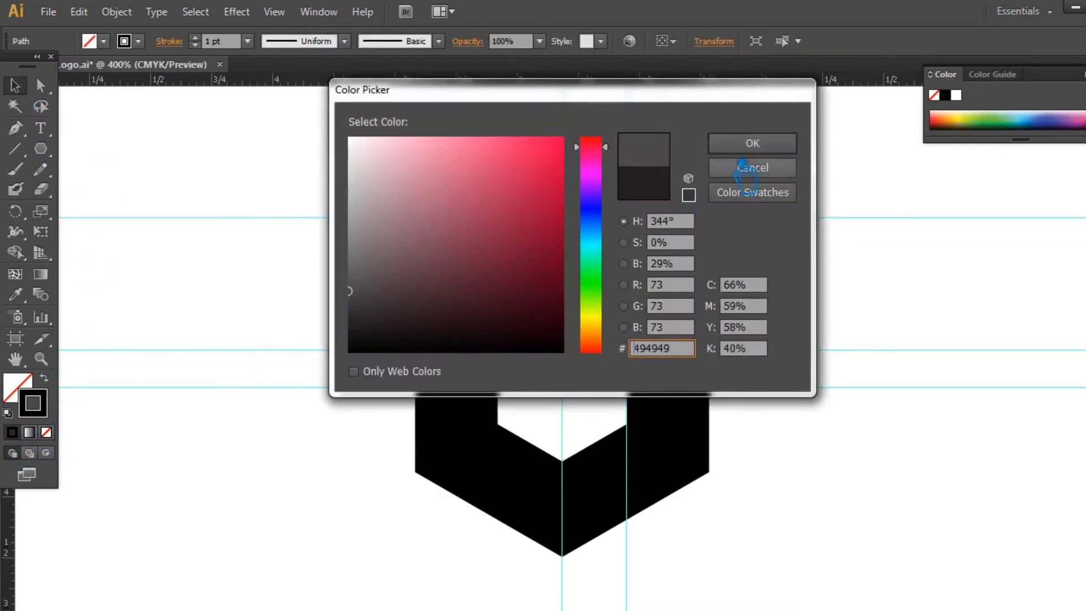
pyautogui.click(754, 140)
# - Try stroke weights of 0.25 pt and 10 pt on the curved path and set the weight to 0.1 pt
pyautogui.click(247, 40)
pyautogui.click(257, 60)
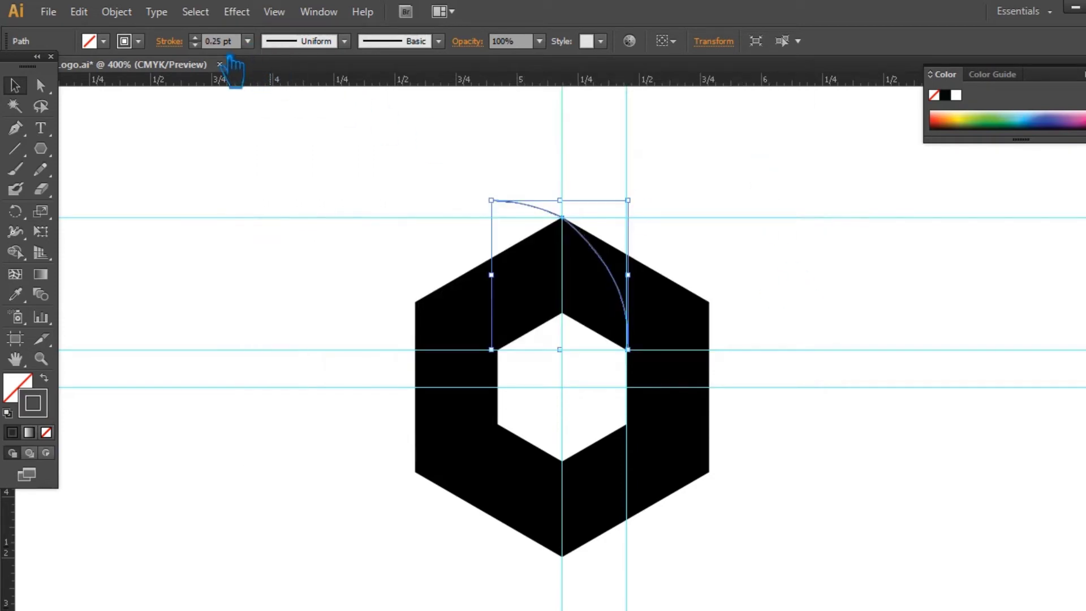
pyautogui.doubleClick(218, 42)
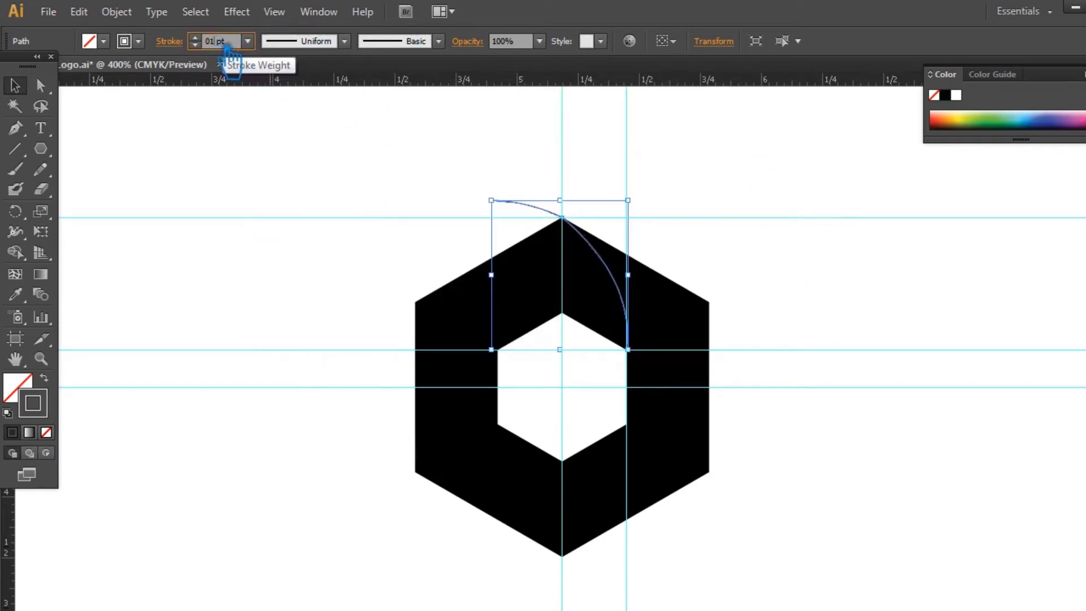
pyautogui.write('10')
pyautogui.press('Return')
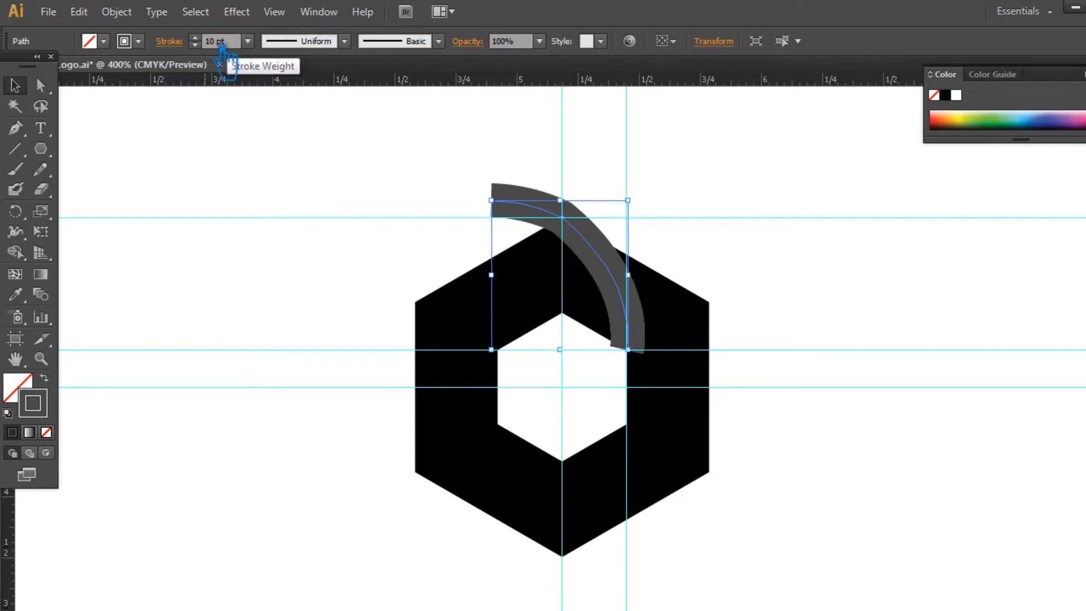
pyautogui.write('0.1')
pyautogui.press('Return')
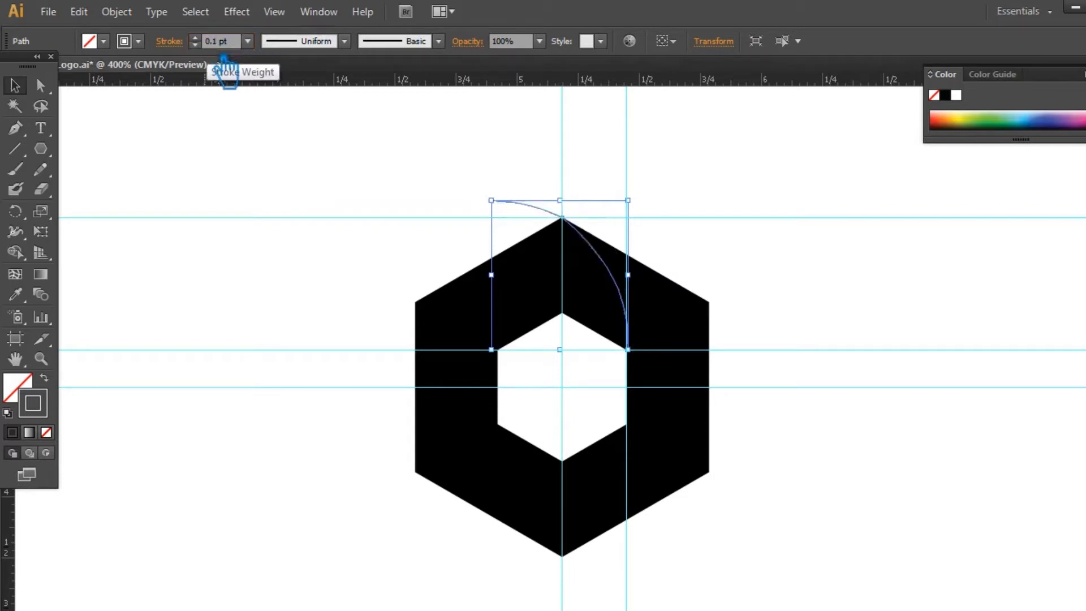
# - Extend the curve with the Pen tool from the hole's upper-right corner by a short curved segment down into the hole
pyautogui.click(795, 297)
pyautogui.hotkey('ctrl', '+')
pyautogui.hotkey('ctrl', '+')
pyautogui.hotkey('ctrl', '+')
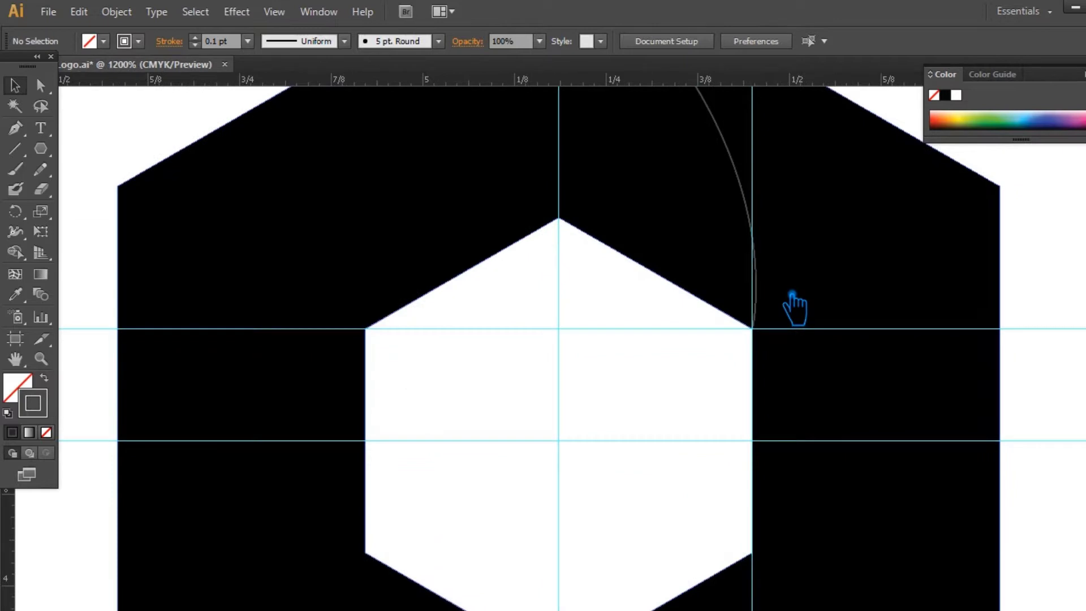
pyautogui.moveTo(807, 262); pyautogui.dragTo(773, 400)
pyautogui.hotkey('ctrl', '+')
pyautogui.hotkey('ctrl', '+')
pyautogui.hotkey('ctrl', '+')
pyautogui.hotkey('ctrl', '+')
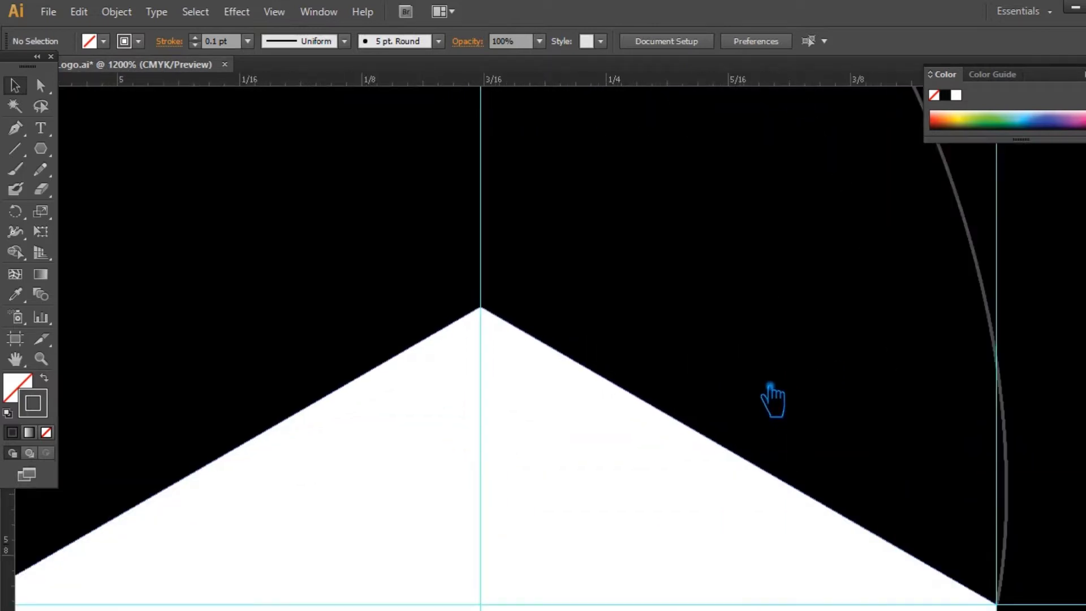
pyautogui.moveTo(1041, 596); pyautogui.dragTo(770, 353)
pyautogui.moveTo(938, 512); pyautogui.dragTo(802, 376)
pyautogui.click(15, 128)
pyautogui.moveTo(798, 354)
pyautogui.mouseDown()
pyautogui.moveTo(701, 456)
pyautogui.moveTo(685, 545)
pyautogui.moveTo(594, 553)
pyautogui.moveTo(598, 603)
pyautogui.mouseUp()
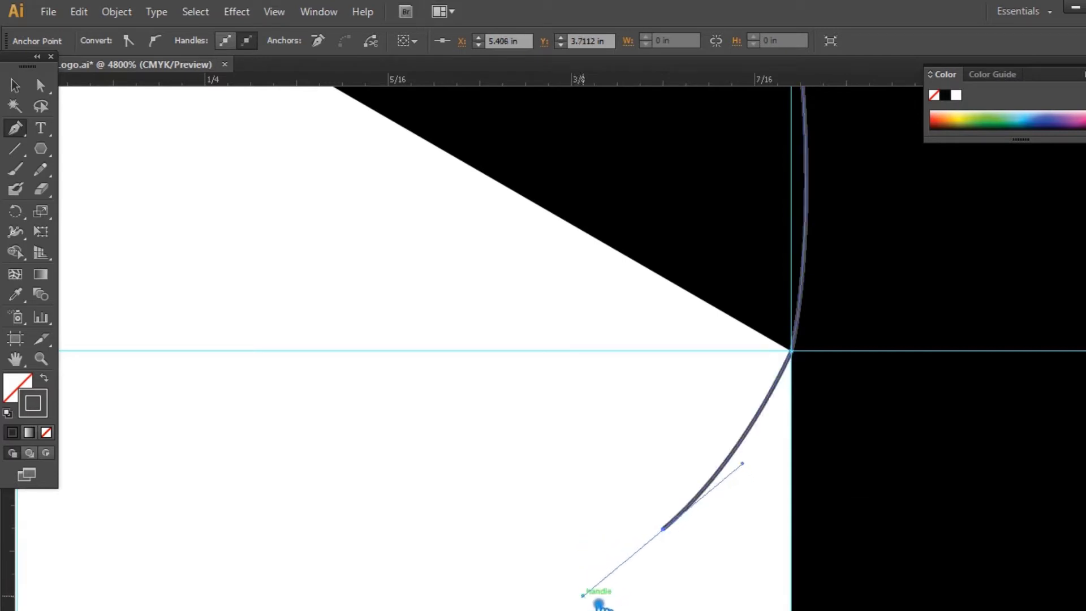
pyautogui.click(15, 85)
pyautogui.hotkey('ctrl', '-')
pyautogui.hotkey('ctrl', '-')
pyautogui.hotkey('ctrl', '-')
pyautogui.hotkey('ctrl', '-')
pyautogui.hotkey('ctrl', '-')
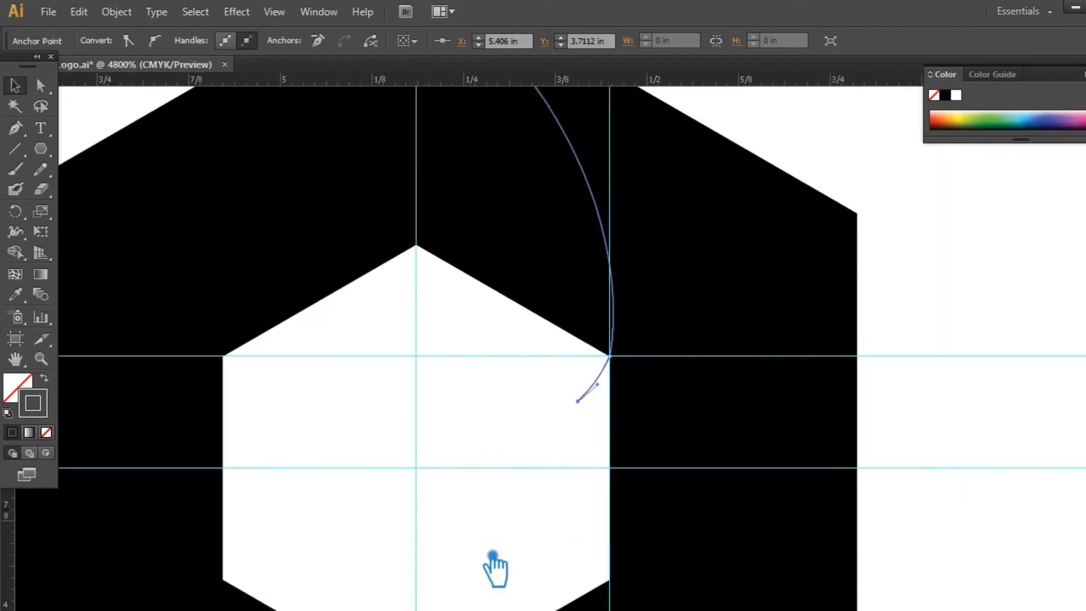
pyautogui.moveTo(722, 447); pyautogui.dragTo(891, 492)
pyautogui.press('r')
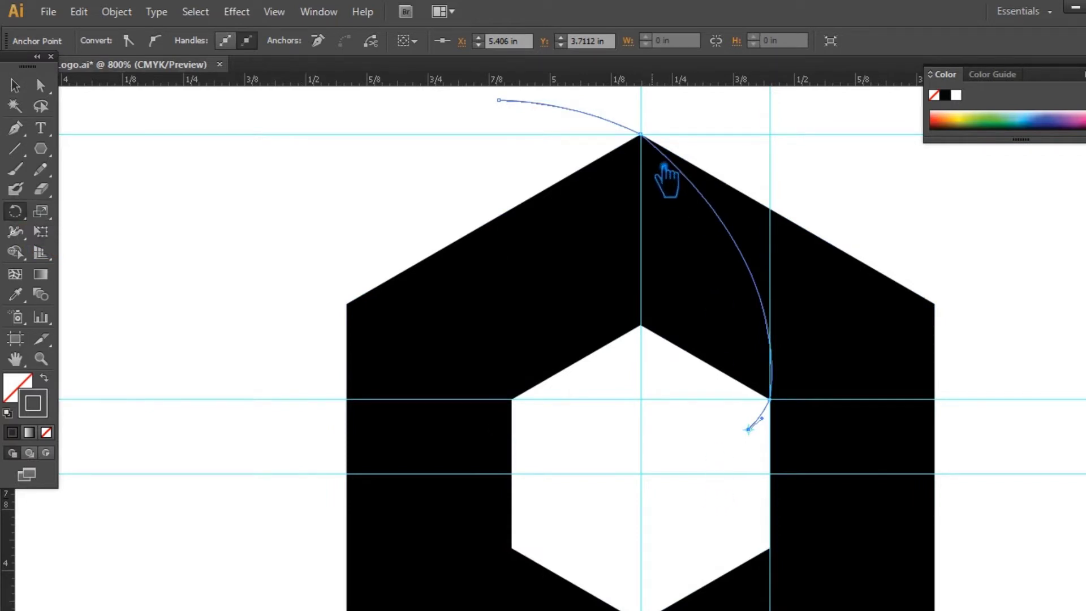
pyautogui.click(641, 134)
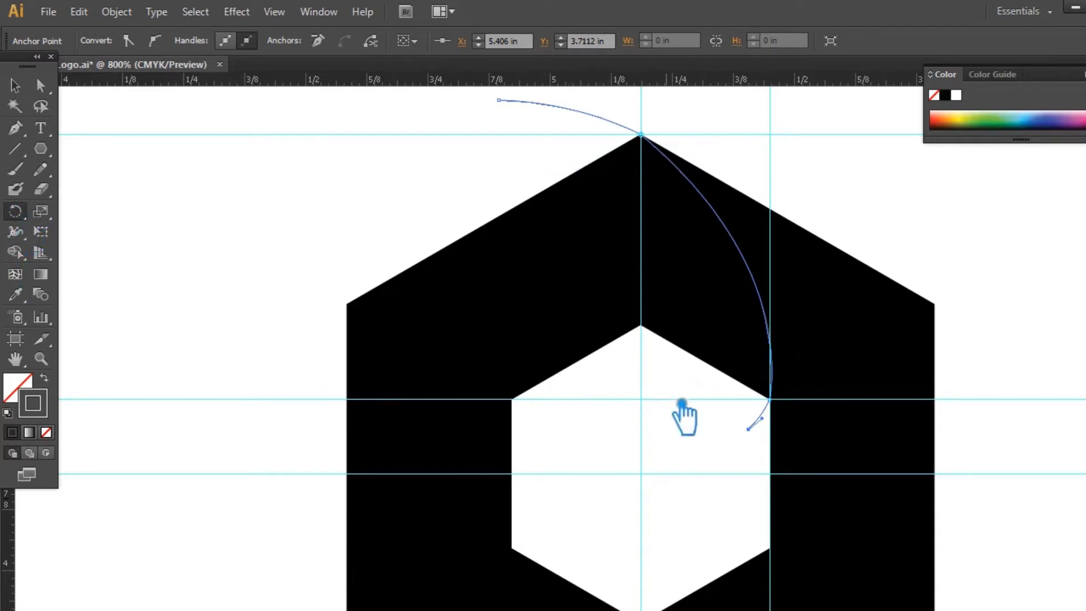
pyautogui.click(655, 480)
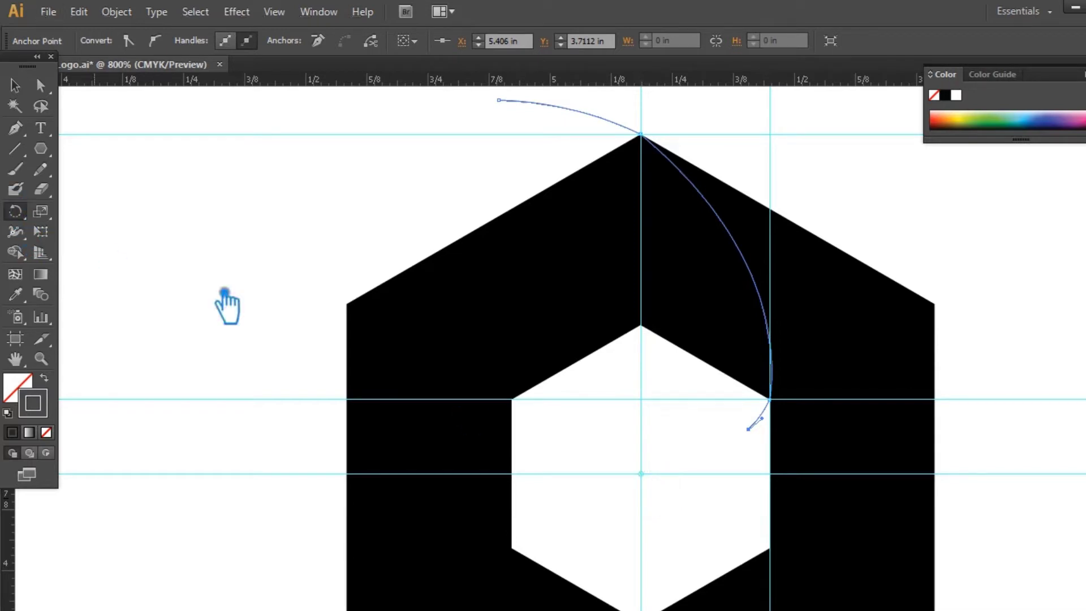
pyautogui.click(654, 482)
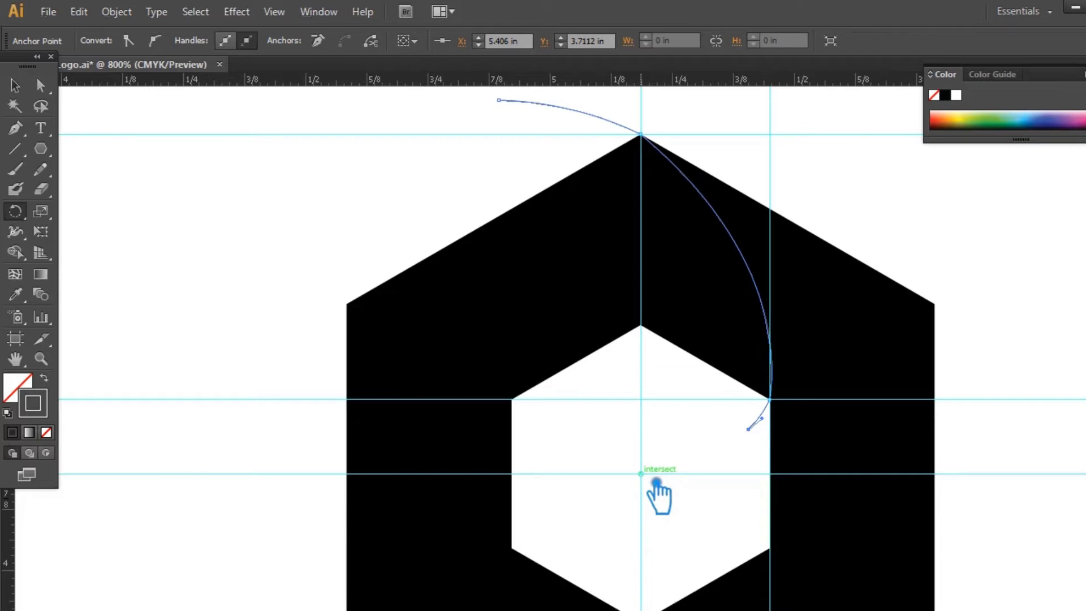
pyautogui.keyDown('alt'); pyautogui.click(656, 483); pyautogui.keyUp('alt')
pyautogui.click(962, 430)
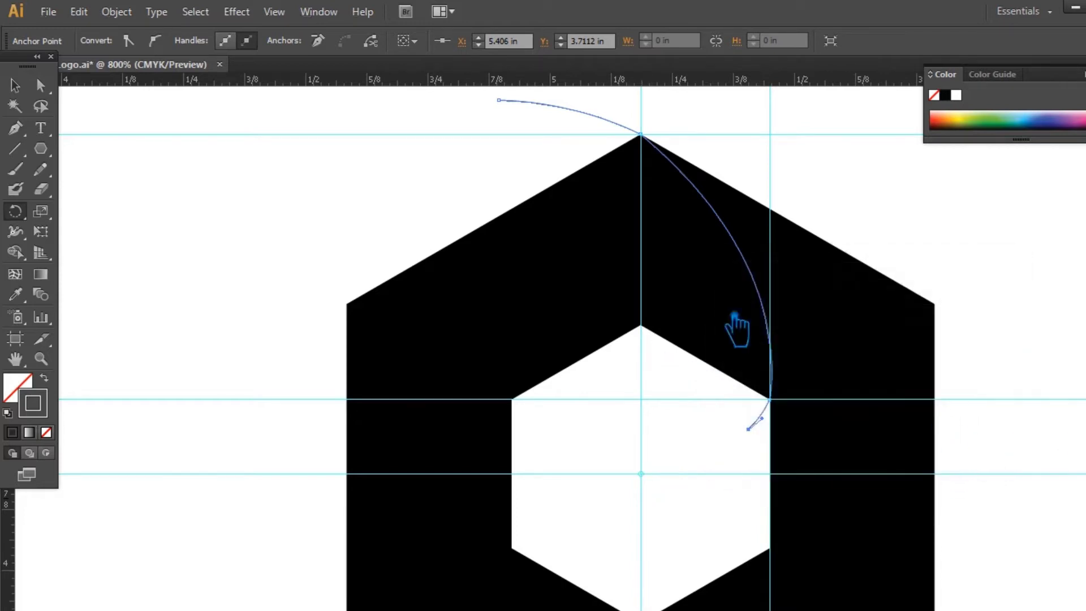
# - Select the whole curved path and make a copy rotated 60° about the hexagon's centre
pyautogui.click(22, 88)
pyautogui.click(612, 129)
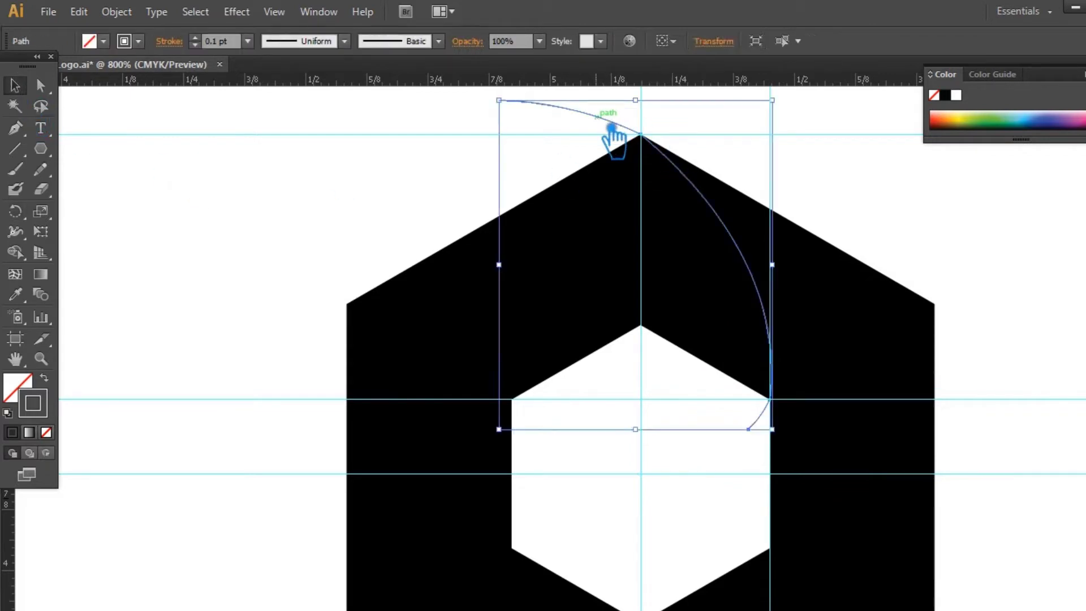
pyautogui.press('r')
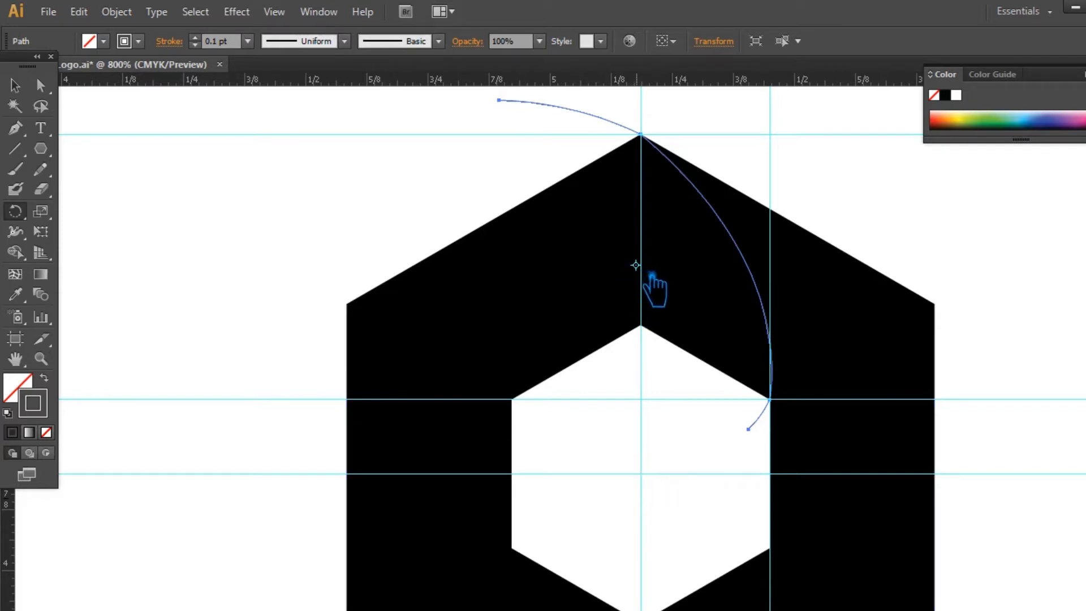
pyautogui.moveTo(652, 286); pyautogui.dragTo(658, 479)
pyautogui.keyDown('alt'); pyautogui.click(656, 481); pyautogui.keyUp('alt')
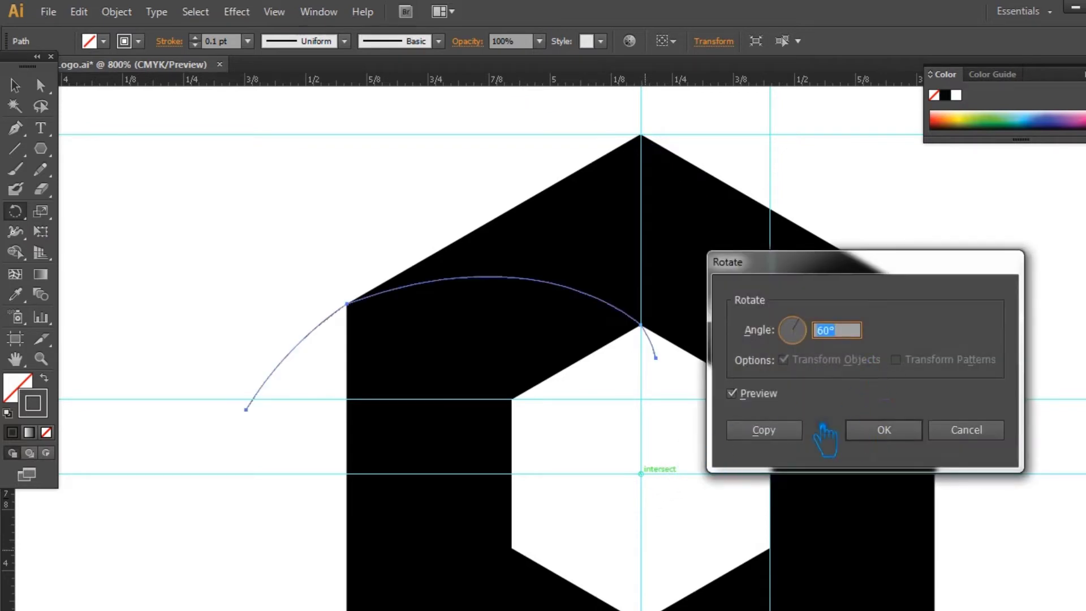
pyautogui.click(781, 432)
# - Repeat the 60° rotated copy five times around the hexagon, so the last copy lies on the original curve
pyautogui.hotkey('ctrl', 'd')
pyautogui.hotkey('ctrl', 'd')
pyautogui.hotkey('ctrl', 'd')
pyautogui.hotkey('ctrl', 'd')
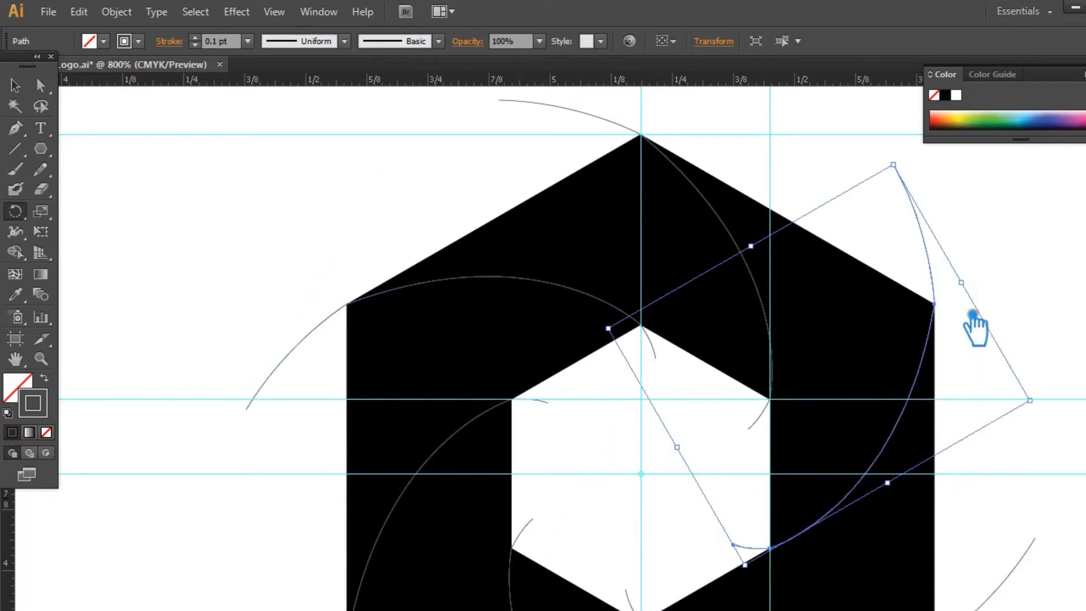
pyautogui.click(971, 316)
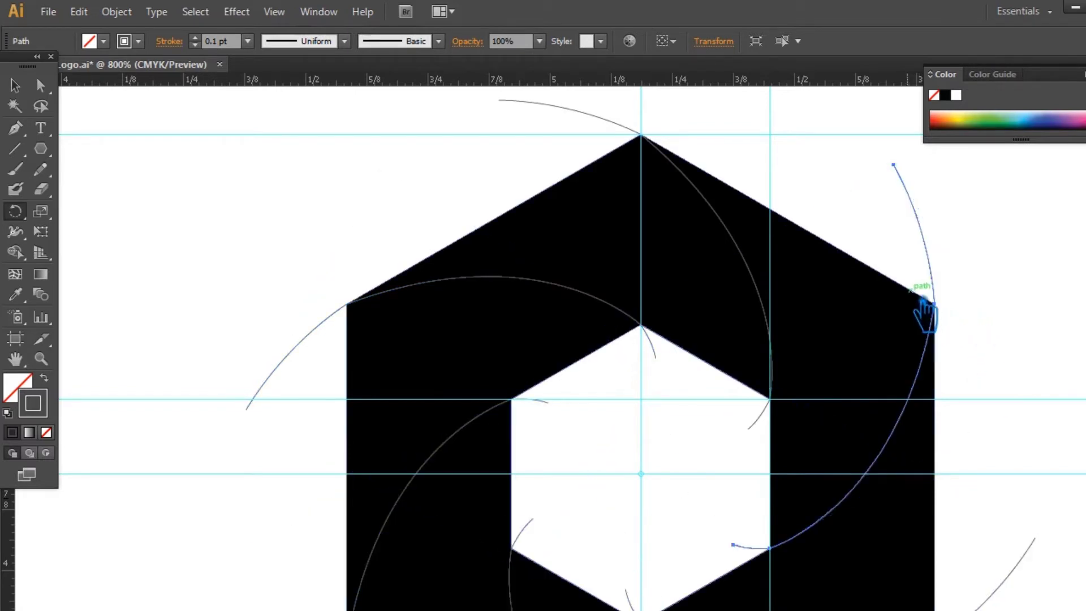
pyautogui.hotkey('ctrl', 'd')
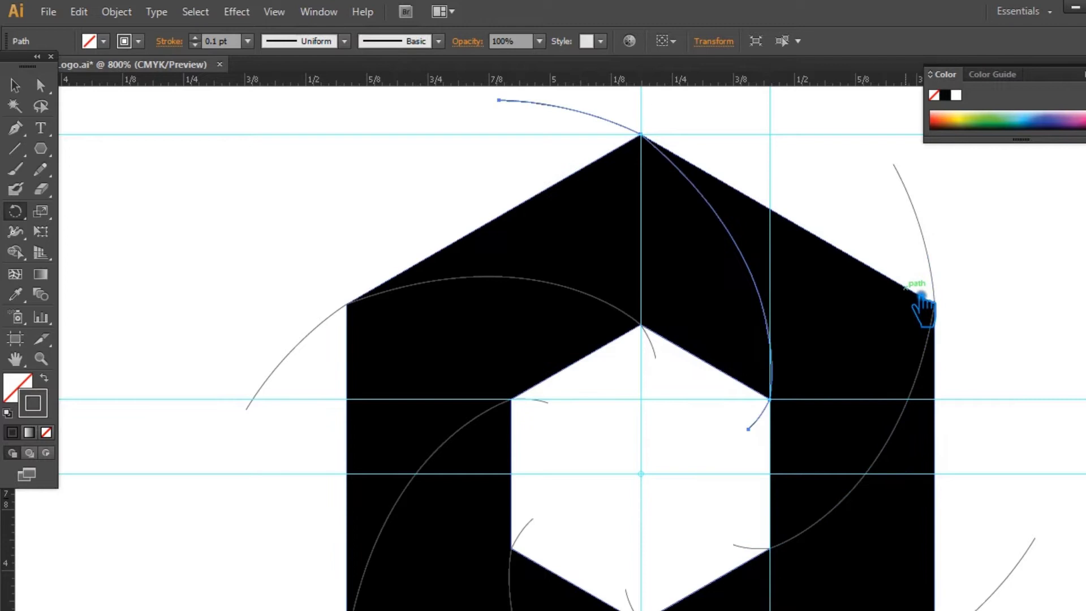
# - Rotate the duplicate curve slightly inward about the outer hexagon's top corner, offsetting it from the original curve
pyautogui.click(22, 218)
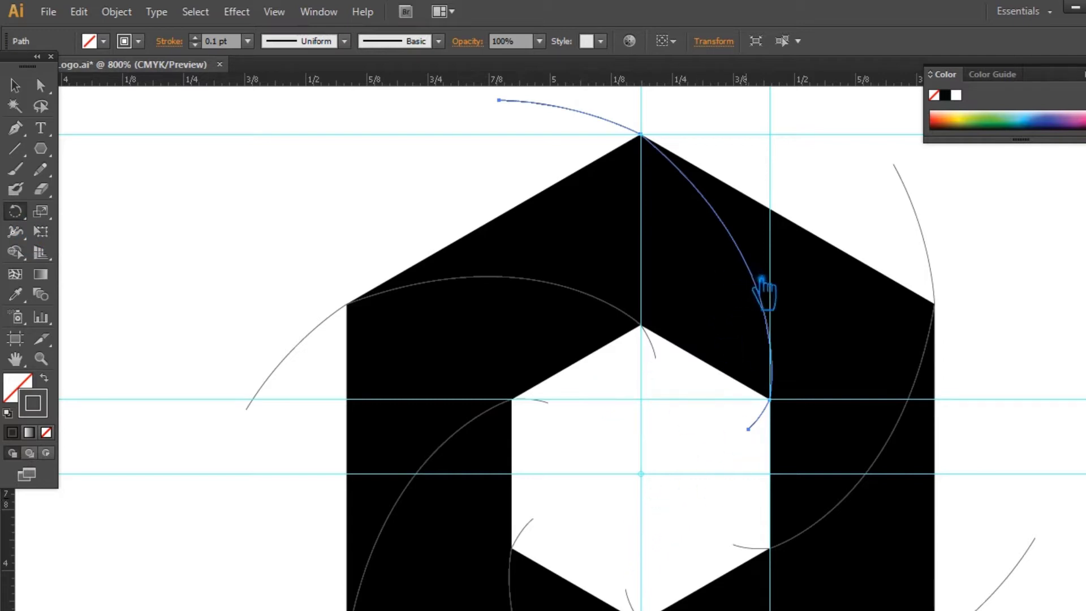
pyautogui.moveTo(757, 299); pyautogui.dragTo(707, 328)
pyautogui.hotkey('ctrl', 'z')
pyautogui.moveTo(784, 339); pyautogui.dragTo(778, 347)
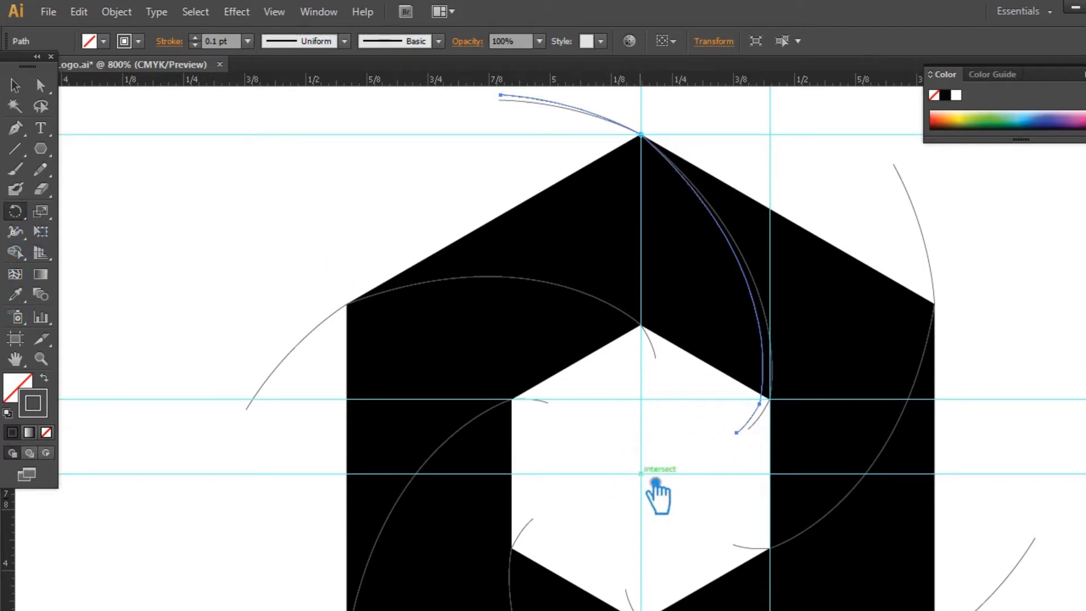
# - Copy the offset curve rotated 60° about the hexagon's centre and repeat the copy around all six corners
pyautogui.keyDown('alt'); pyautogui.click(656, 482); pyautogui.keyUp('alt')
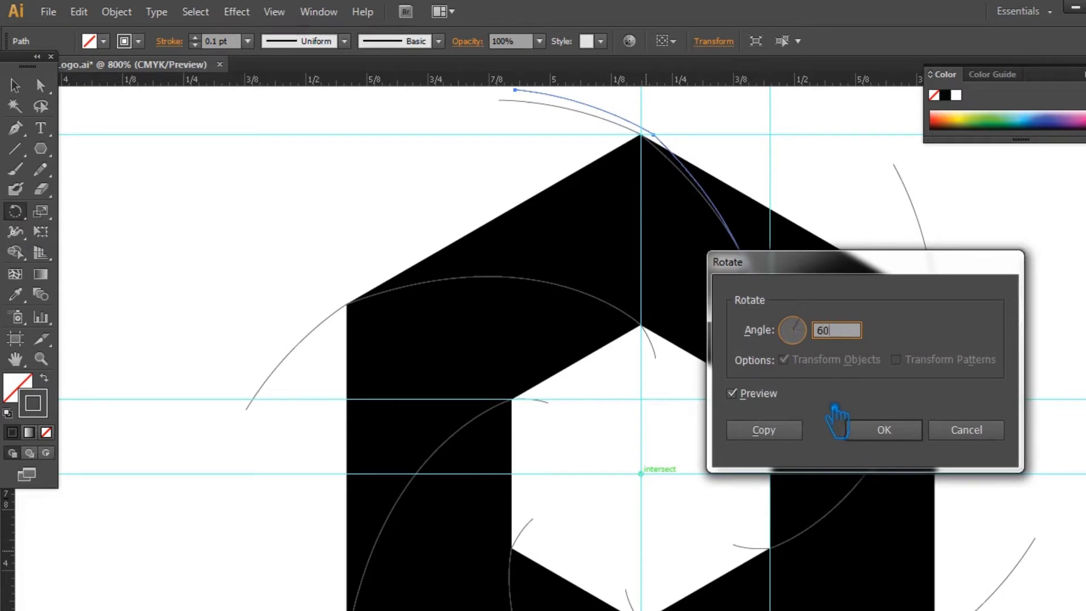
pyautogui.click(784, 433)
pyautogui.hotkey('ctrl', 'd')
pyautogui.hotkey('ctrl', 'd')
pyautogui.hotkey('ctrl', 'd')
pyautogui.hotkey('ctrl', 'd')
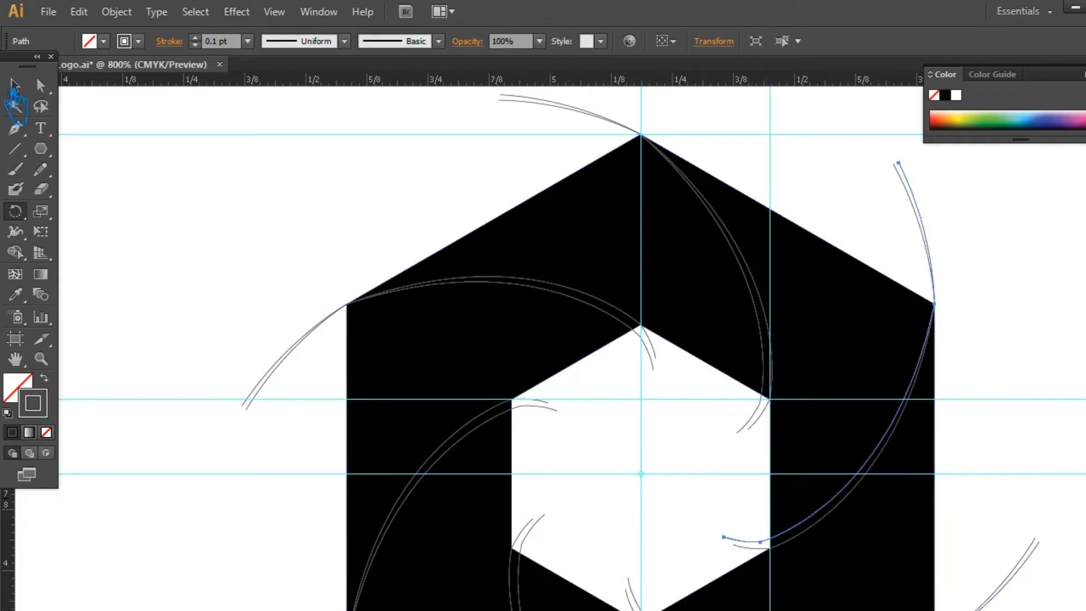
pyautogui.click(23, 88)
pyautogui.click(277, 215)
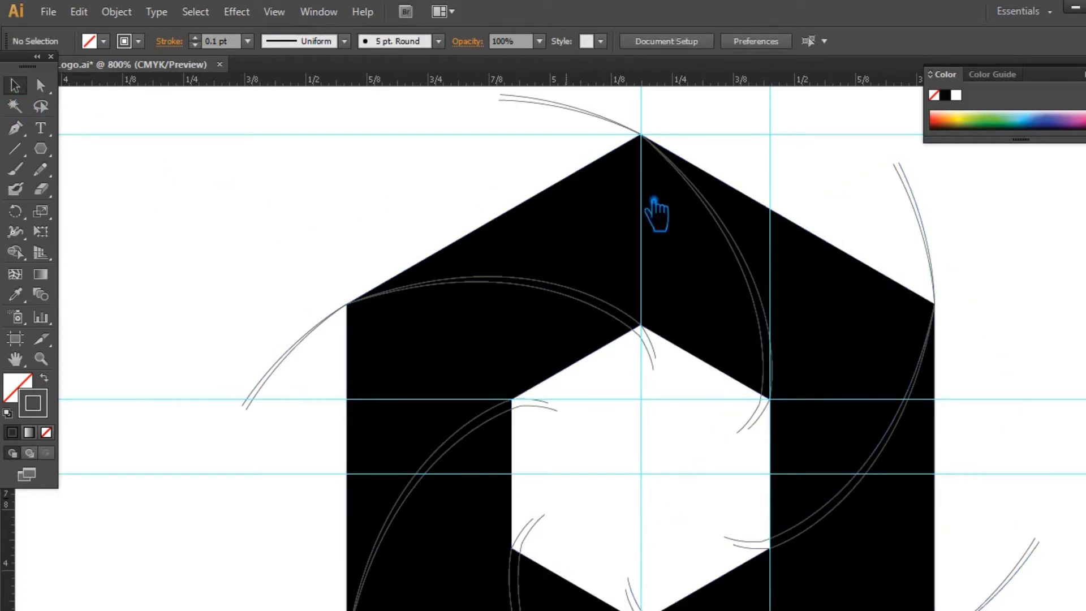
# - Make a copy of the offset curve at the upper right, rotated further inward about the hexagon's top corner
pyautogui.click(755, 280)
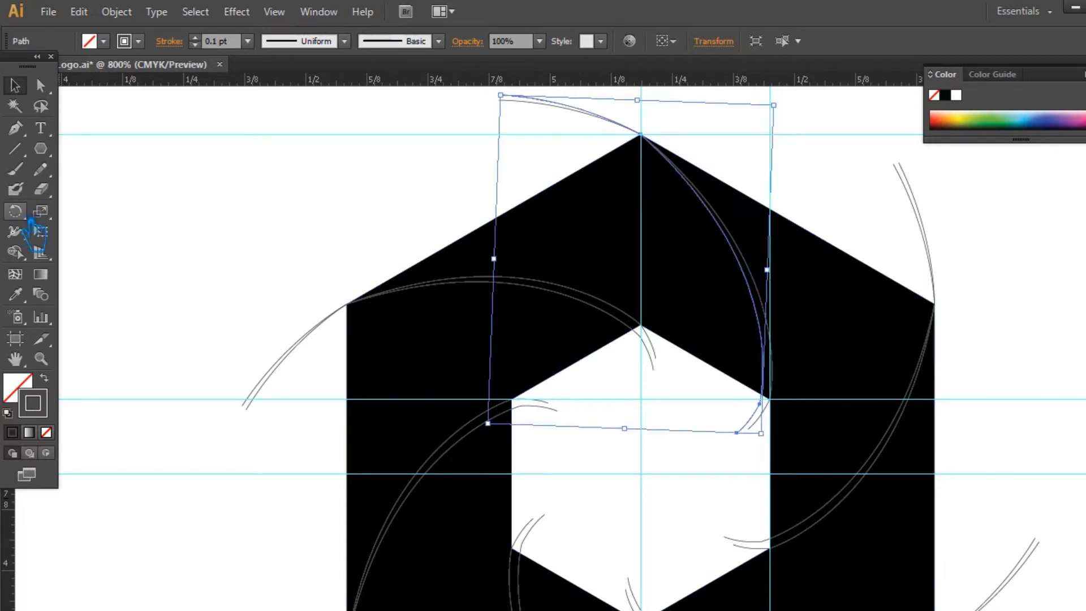
pyautogui.click(23, 215)
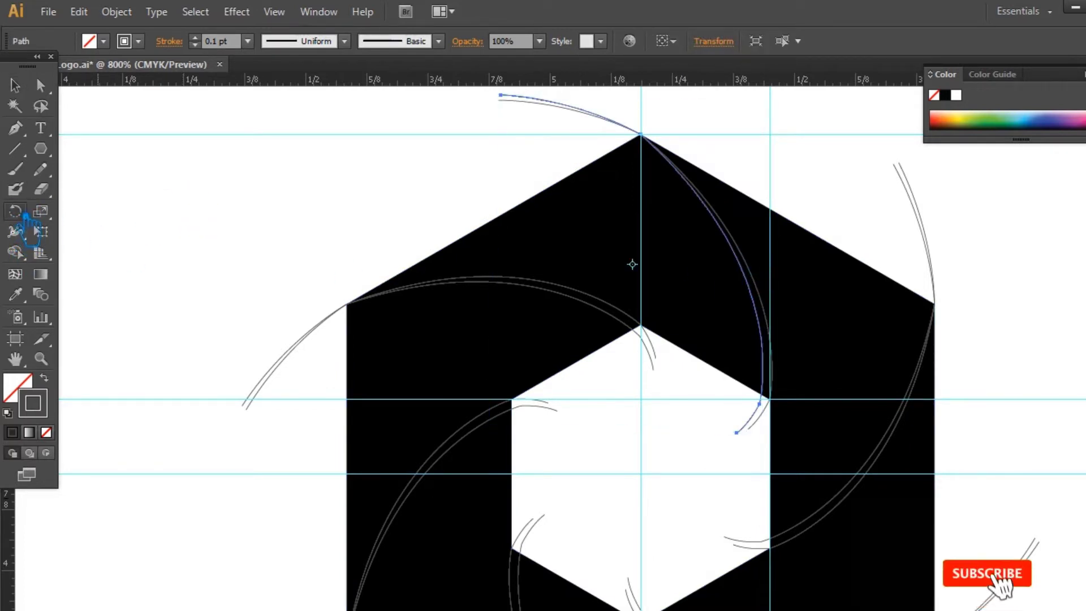
pyautogui.click(641, 134)
pyautogui.moveTo(773, 375); pyautogui.dragTo(752, 382)
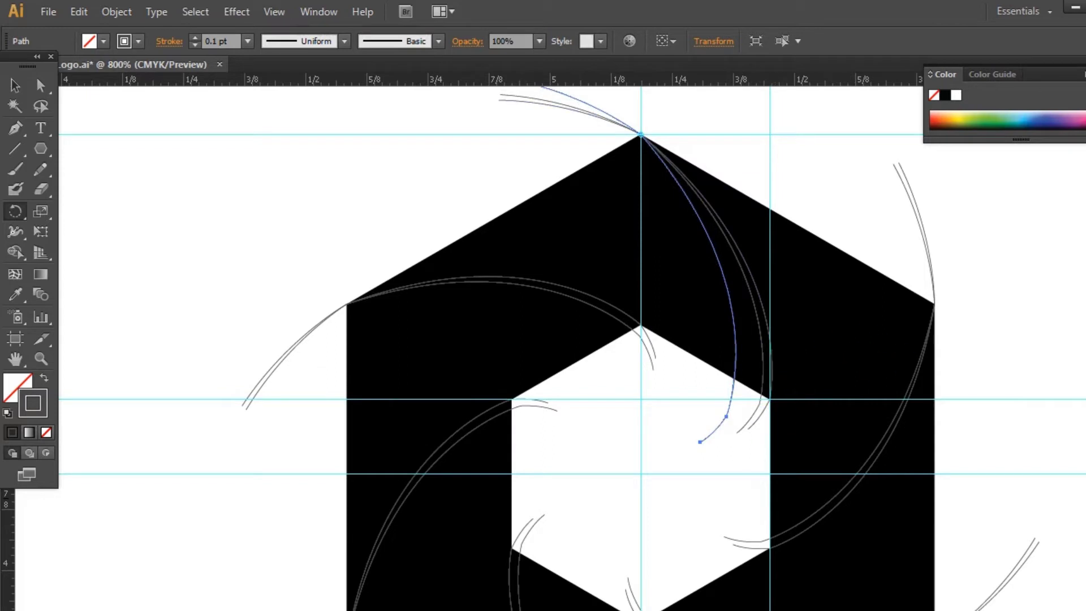
pyautogui.click(17, 86)
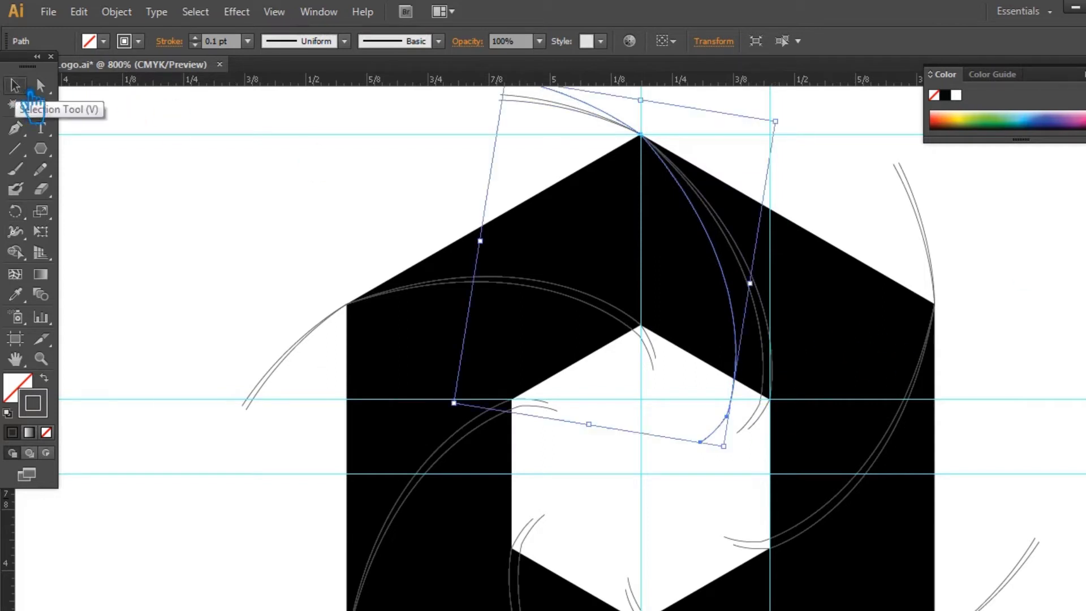
# - Copy the innermost curve rotated 60° about the hexagon's centre and repeat it around all six corners
pyautogui.click(15, 211)
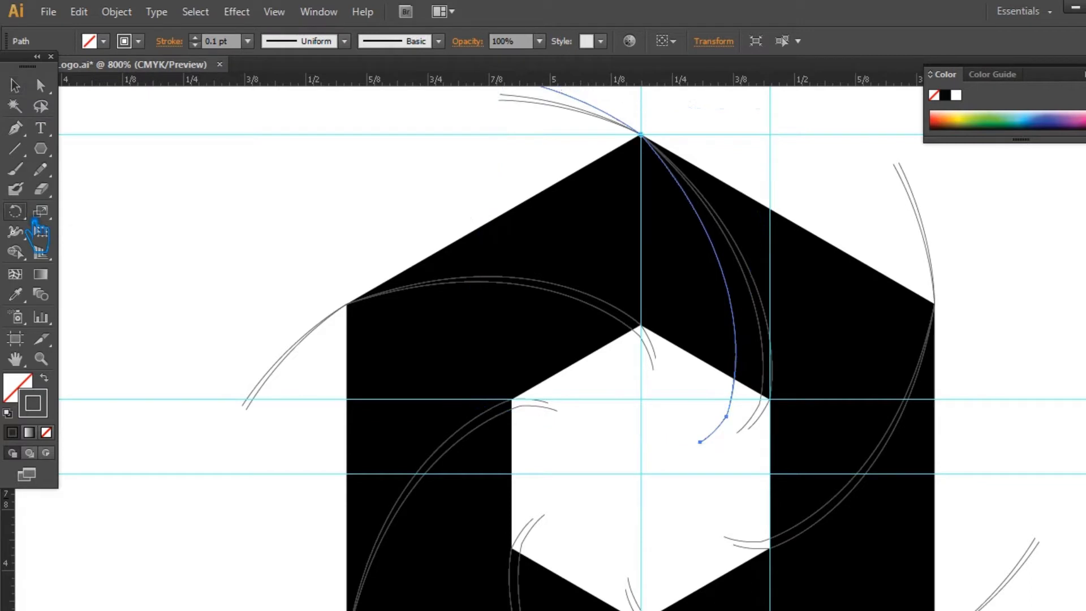
pyautogui.keyDown('alt'); pyautogui.click(655, 481); pyautogui.keyUp('alt')
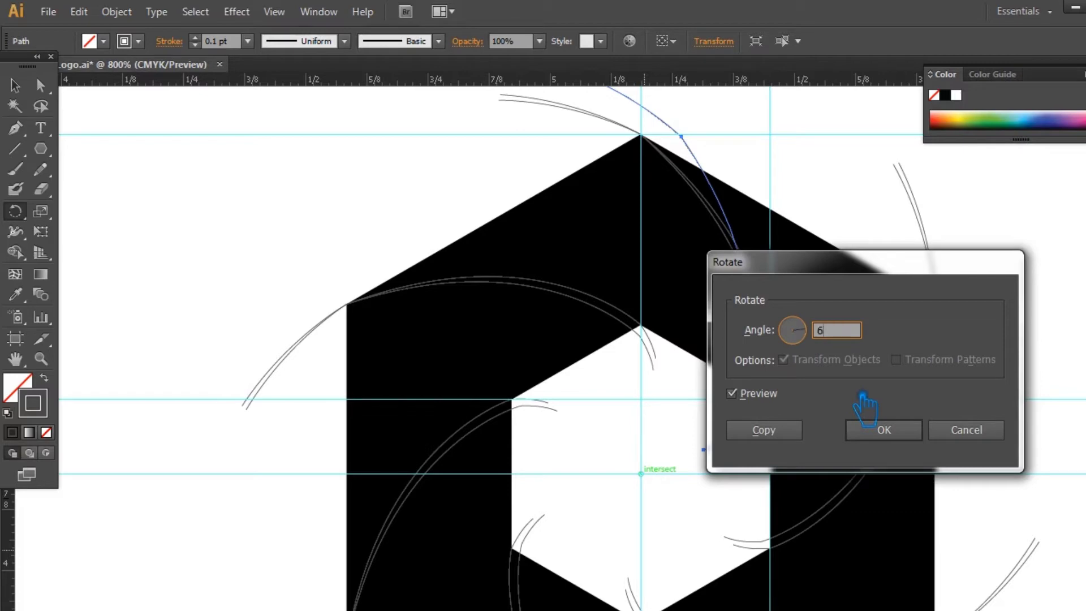
pyautogui.click(776, 436)
pyautogui.hotkey('ctrl', 'd')
pyautogui.hotkey('ctrl', 'd')
pyautogui.hotkey('ctrl', 'd')
pyautogui.hotkey('ctrl', 'd')
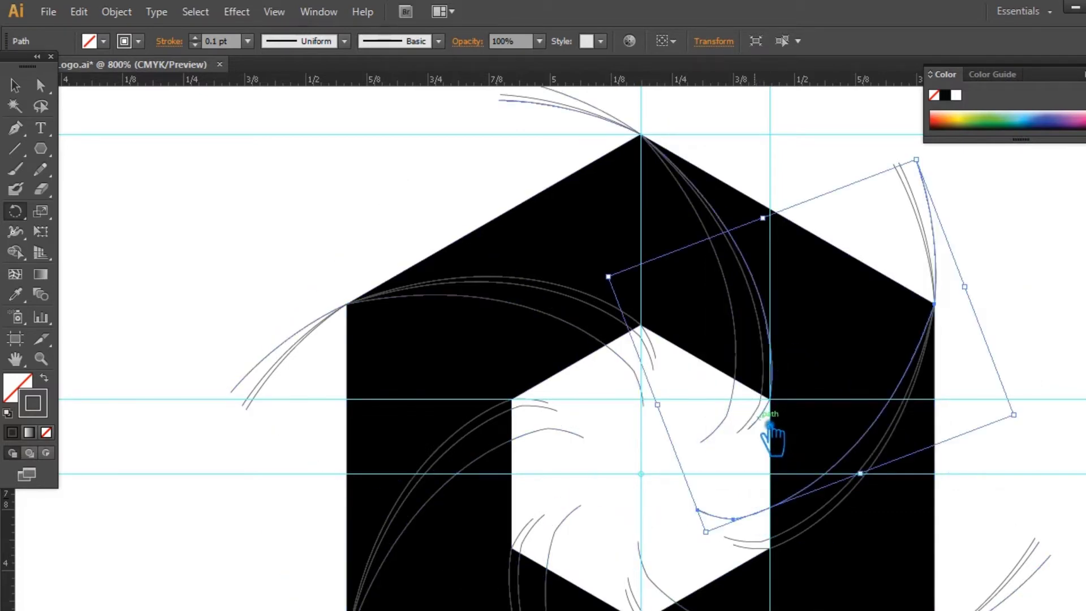
pyautogui.click(15, 85)
pyautogui.click(167, 243)
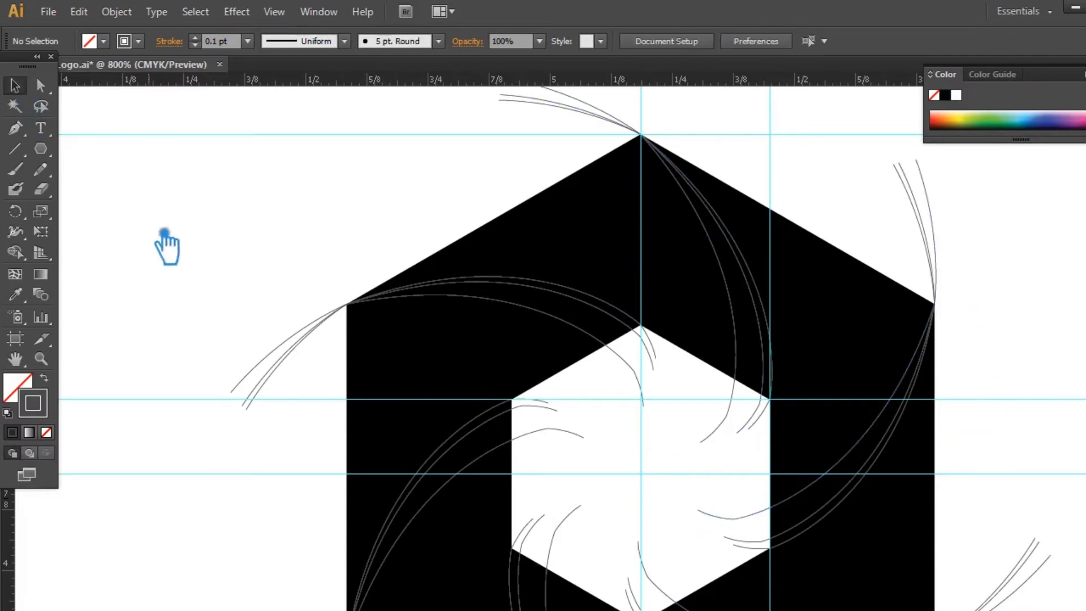
# - Group the three curves at each corner of the hexagon into their own set
pyautogui.hotkey('ctrl', '-')
pyautogui.hotkey('ctrl', '-')
pyautogui.moveTo(329, 246)
pyautogui.mouseDown()
pyautogui.moveTo(405, 357)
pyautogui.moveTo(444, 457)
pyautogui.mouseUp()
pyautogui.moveTo(446, 166); pyautogui.dragTo(571, 273)
pyautogui.click(743, 299)
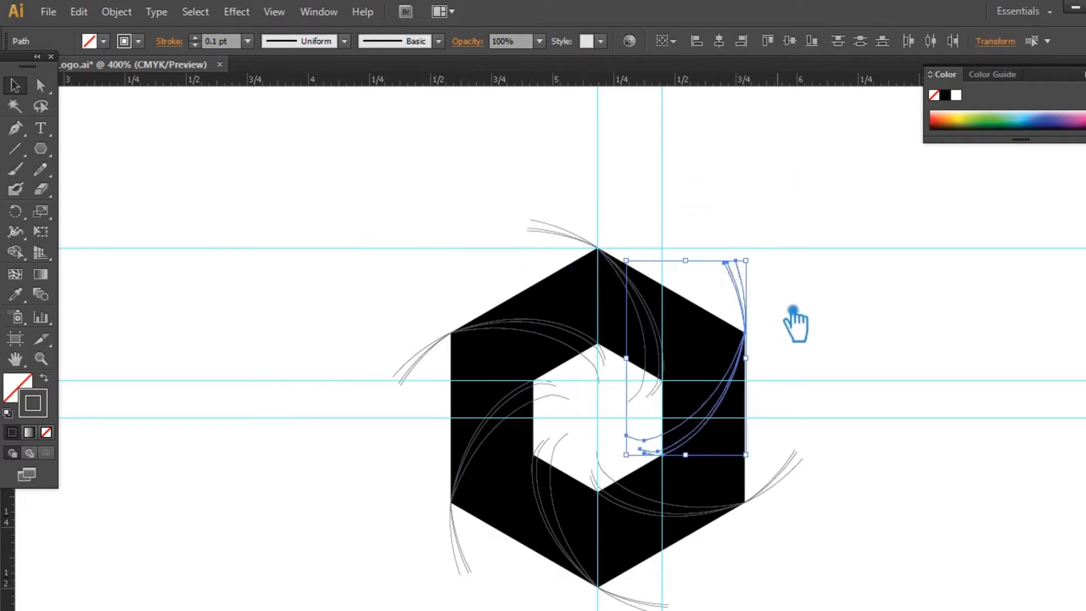
pyautogui.moveTo(779, 362); pyautogui.dragTo(774, 607)
pyautogui.moveTo(656, 602); pyautogui.dragTo(659, 588)
pyautogui.moveTo(407, 554); pyautogui.dragTo(492, 599)
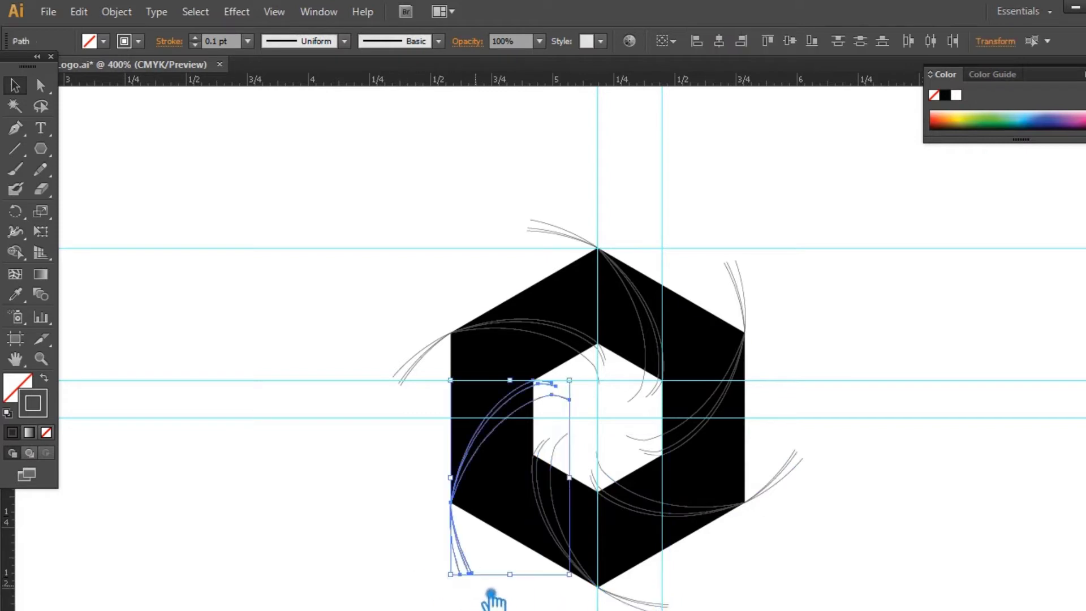
# - Select all six curve groups around the hexagon and remove their stroke
pyautogui.keyDown('shift'); pyautogui.click(438, 364); pyautogui.keyUp('shift')
pyautogui.keyDown('shift'); pyautogui.click(578, 234); pyautogui.keyUp('shift')
pyautogui.keyDown('shift'); pyautogui.click(755, 310); pyautogui.keyUp('shift')
pyautogui.keyDown('shift'); pyautogui.click(786, 478); pyautogui.keyUp('shift')
pyautogui.keyDown('shift'); pyautogui.click(654, 604); pyautogui.keyUp('shift')
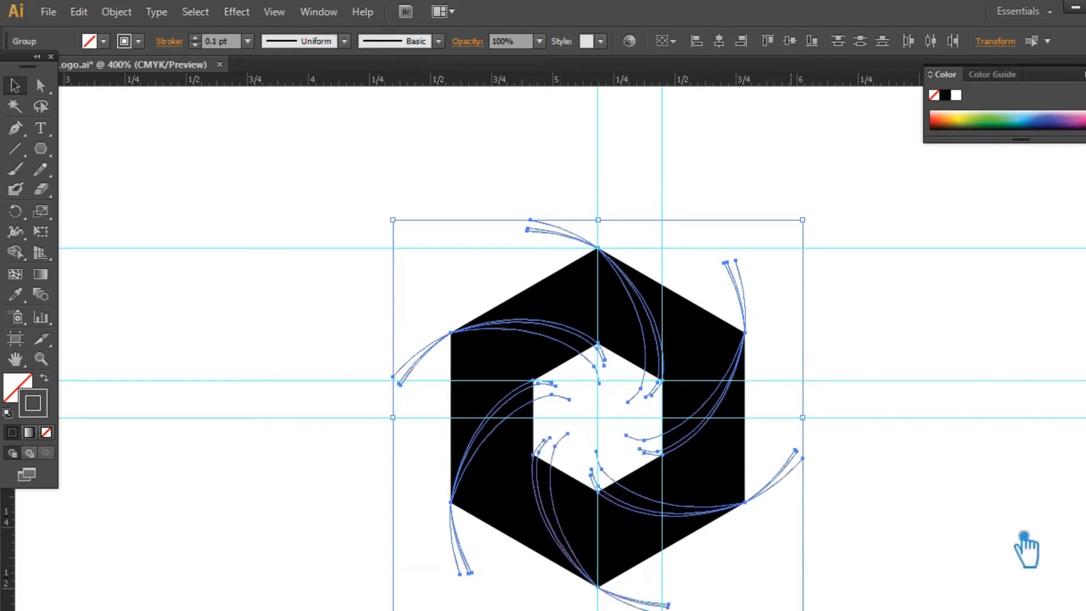
pyautogui.click(46, 432)
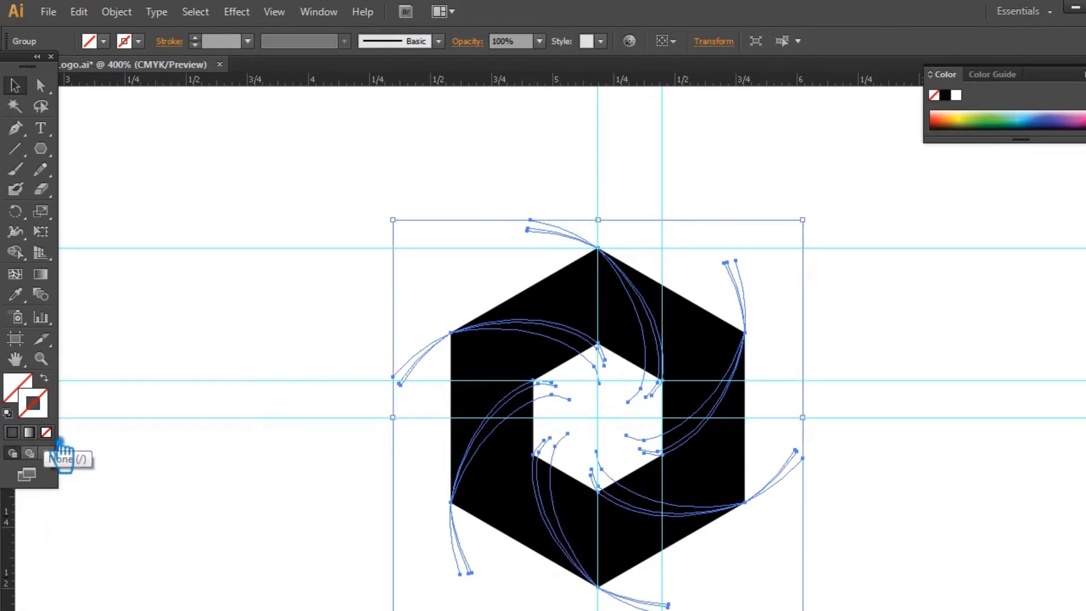
# - Select the hexagon together with all the curves and split them with the Pathfinder Divide operation
pyautogui.moveTo(851, 564)
pyautogui.mouseDown()
pyautogui.moveTo(661, 466)
pyautogui.moveTo(412, 232)
pyautogui.mouseUp()
pyautogui.scroll(-2, 914, 388)
pyautogui.hscroll(2, 914, 388)
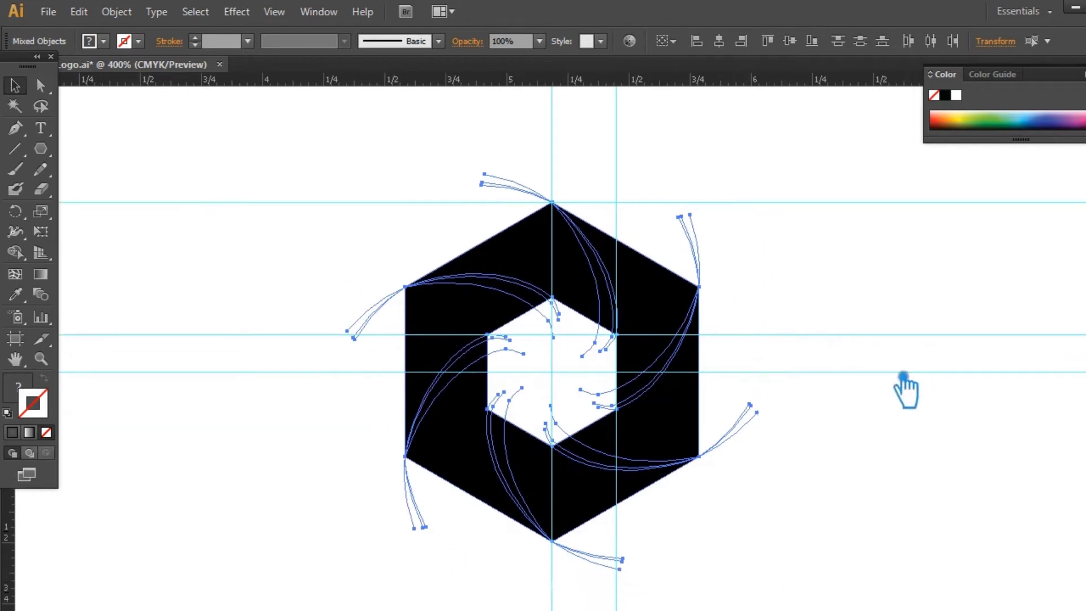
pyautogui.hotkey('ctrl', 'shift', 'F9')
pyautogui.click(969, 497)
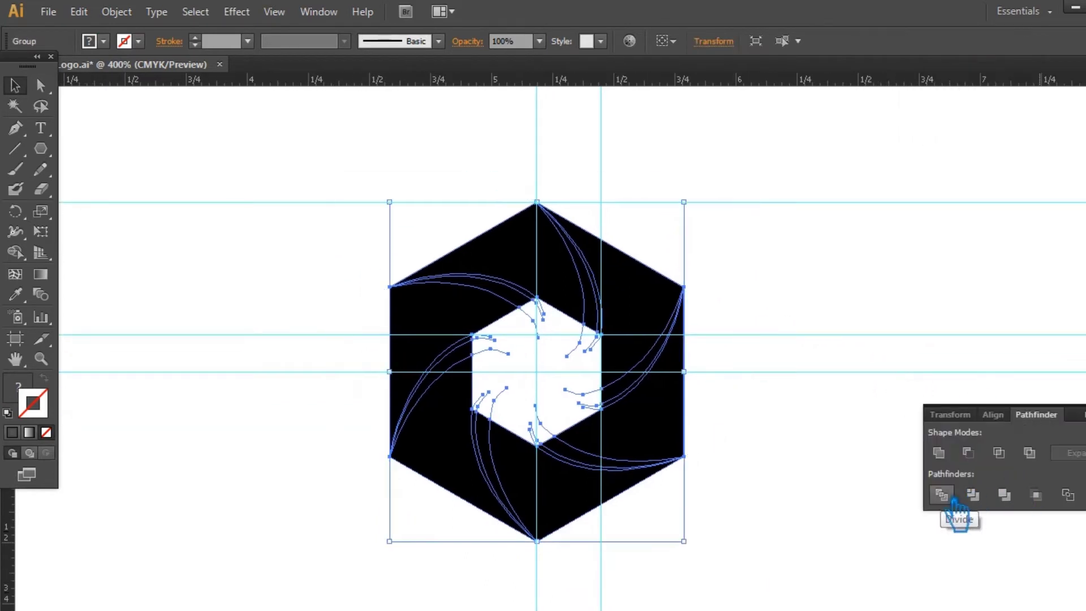
# - Ungroup the divided hexagon artwork into separate pieces and clear the selection
pyautogui.hotkey('ctrl', 'shift', 'F9')
pyautogui.click(985, 365)
pyautogui.rightClick(600, 271)
pyautogui.click(863, 359)
pyautogui.click(857, 356)
# - Hide the guides around the hexagon and leave nothing selected
pyautogui.click(656, 297)
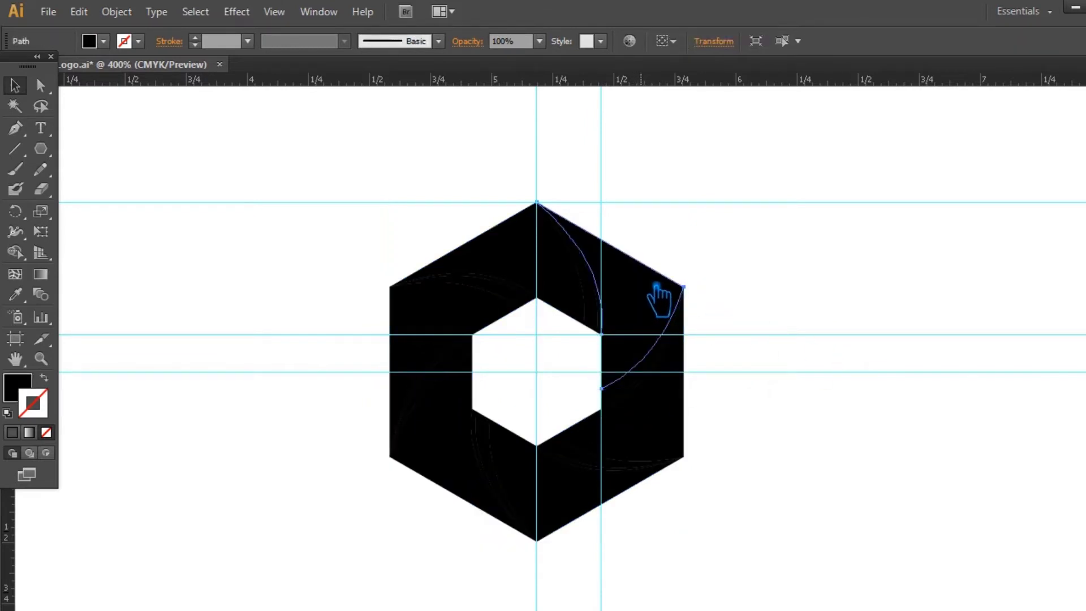
pyautogui.hotkey('ctrl', ';')
pyautogui.hotkey('ctrl', 'shift', 'b')
pyautogui.click(876, 281)
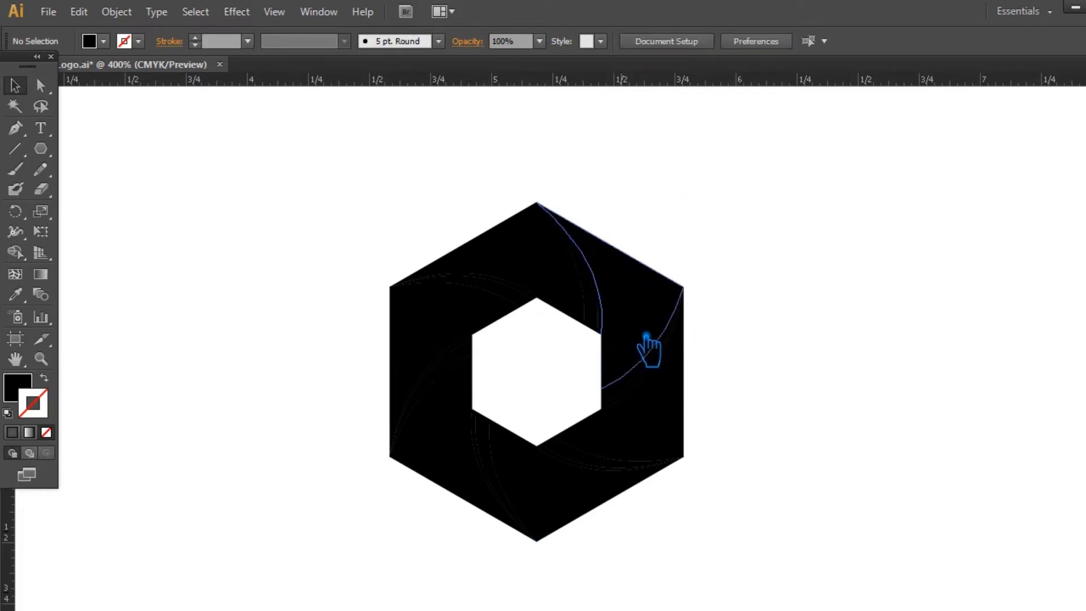
pyautogui.click(630, 347)
pyautogui.press('Delete')
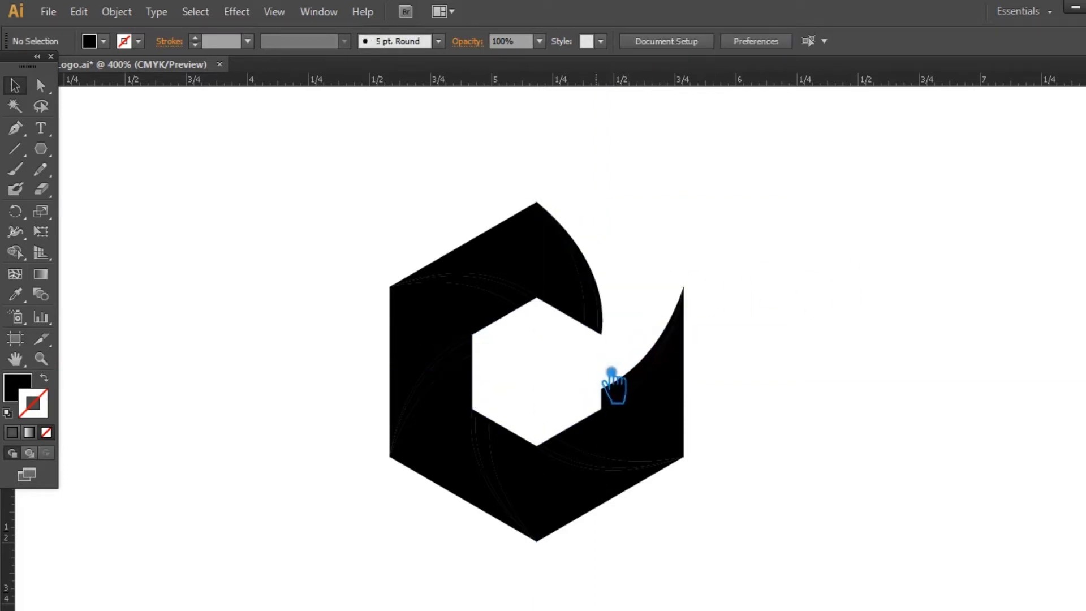
pyautogui.click(611, 373)
pyautogui.press('Delete')
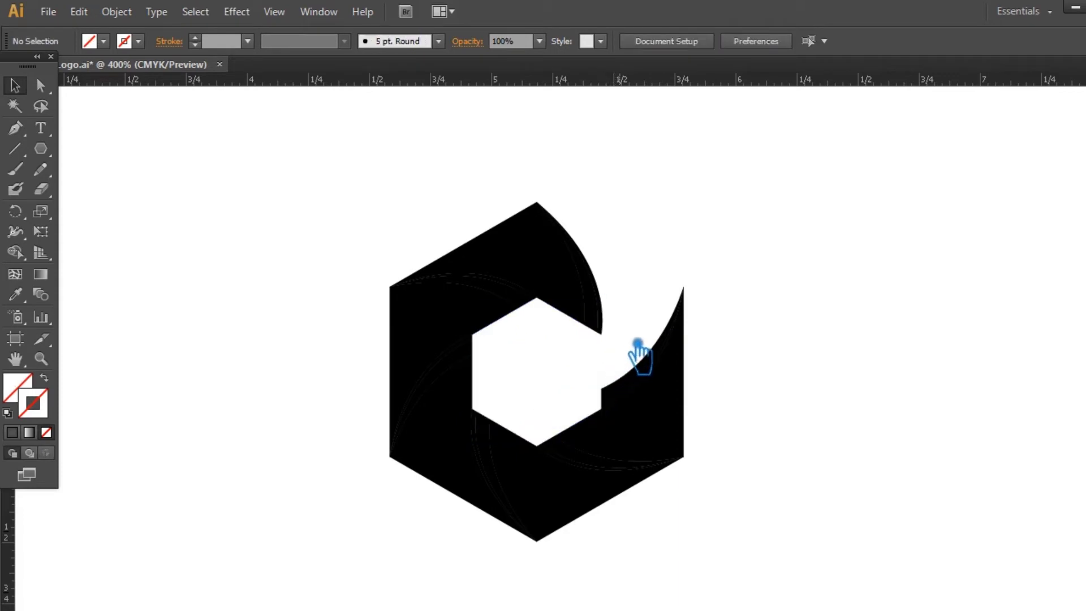
pyautogui.hotkey('ctrl', 'z')
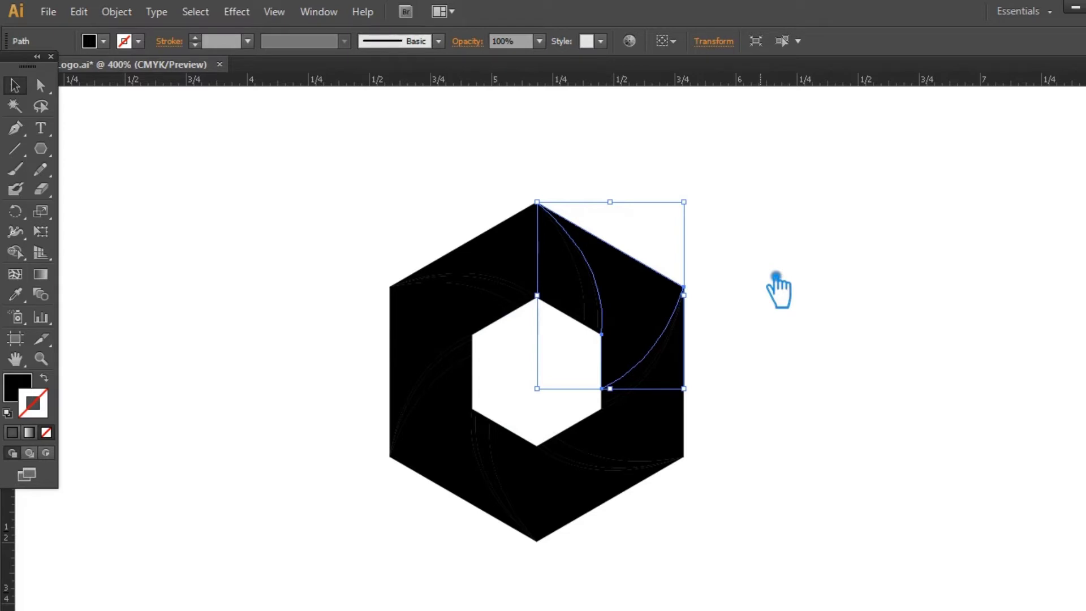
pyautogui.click(729, 286)
# - Delete the thin sliver along the hexagon's upper-right curve and try selecting the matching sliver at the upper left
pyautogui.click(604, 331)
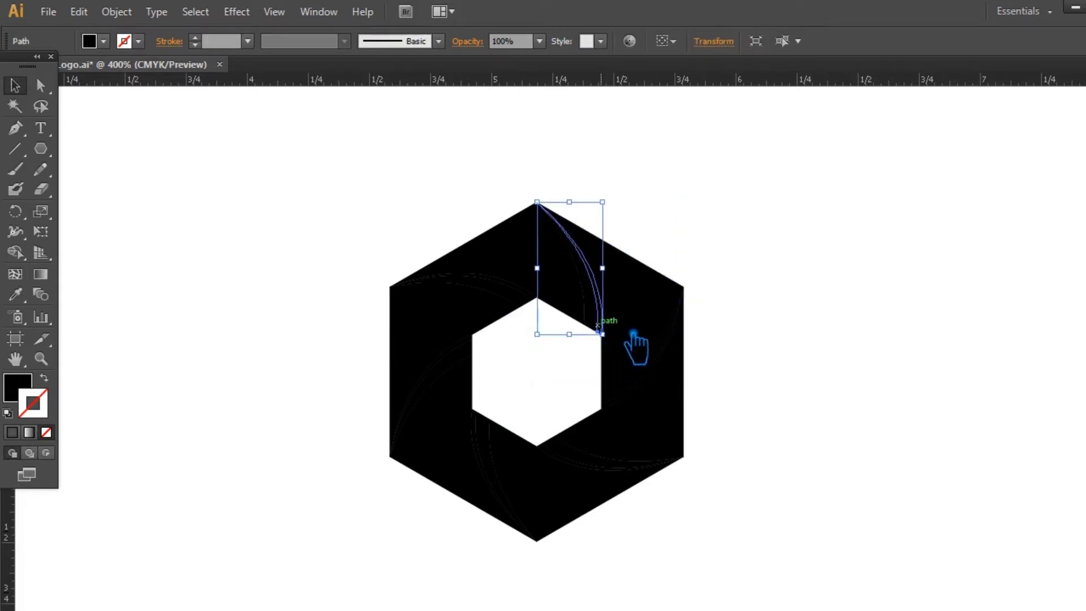
pyautogui.click(896, 295)
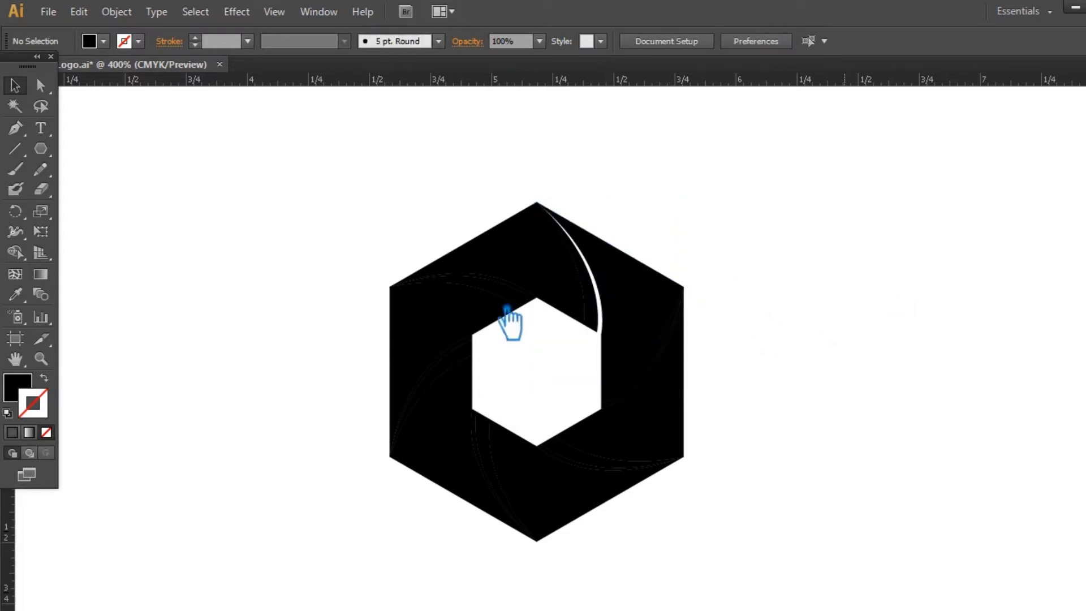
pyautogui.click(533, 297)
pyautogui.click(839, 224)
pyautogui.click(531, 295)
pyautogui.click(535, 306)
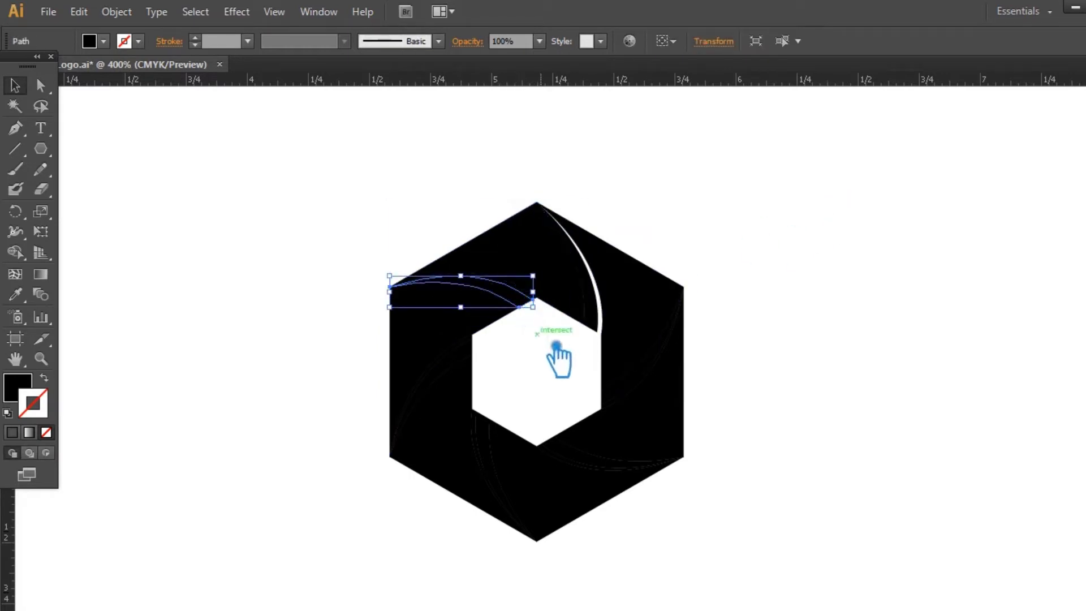
pyautogui.click(556, 345)
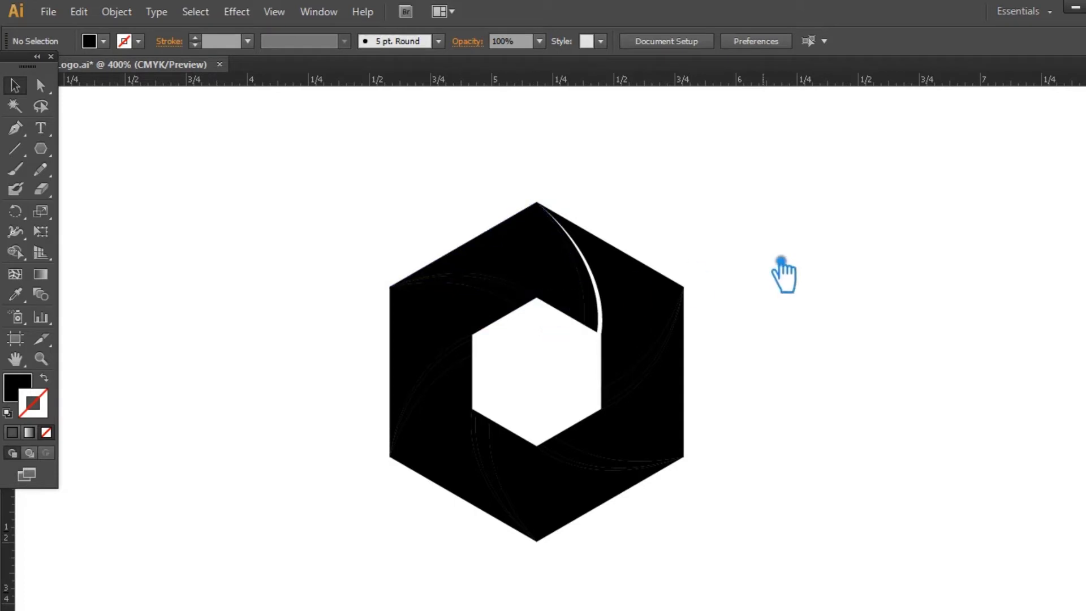
# - Delete the matching thin slivers along the hexagon's upper-left, left and lower-left curves
pyautogui.hotkey('ctrl', '+')
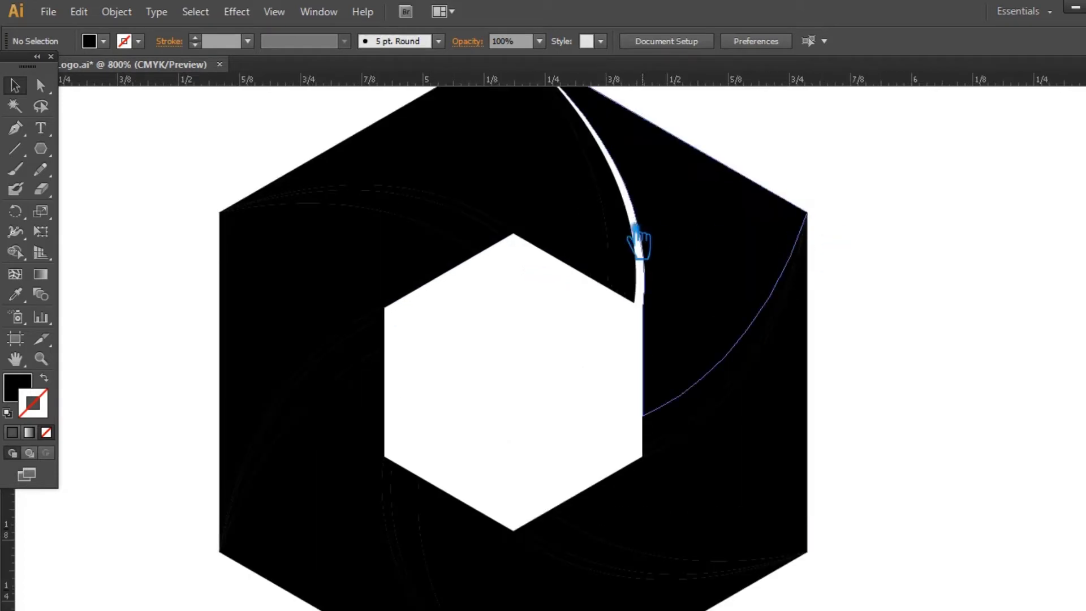
pyautogui.click(515, 250)
pyautogui.click(382, 342)
pyautogui.click(429, 343)
pyautogui.click(385, 311)
pyautogui.click(427, 322)
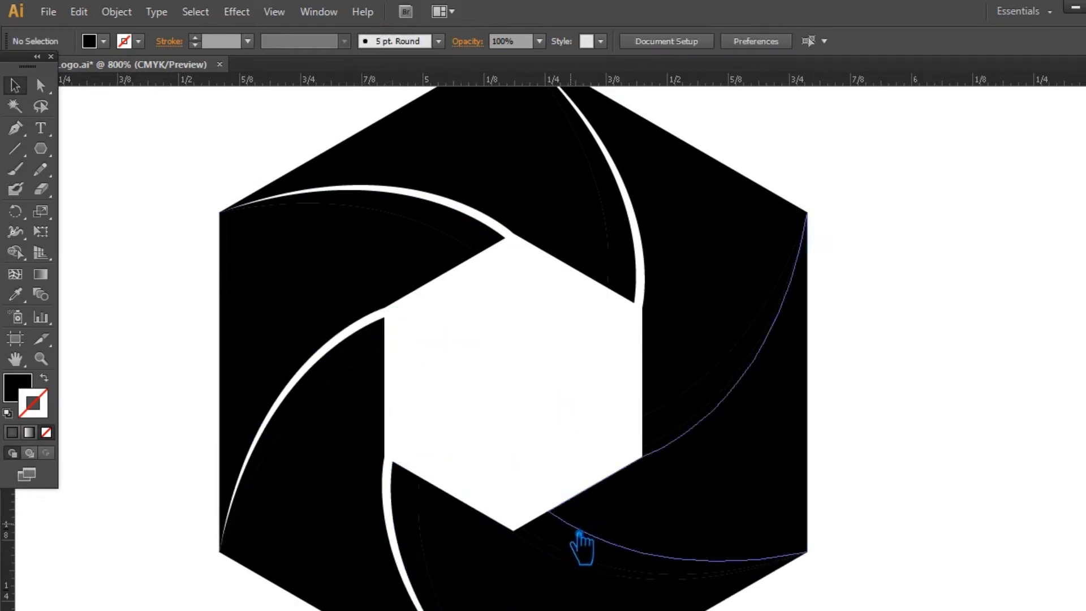
# - Delete the remaining thin slivers along the lower-right and right curves, and save the logo file
pyautogui.click(560, 561)
pyautogui.click(663, 475)
pyautogui.click(663, 466)
pyautogui.click(944, 376)
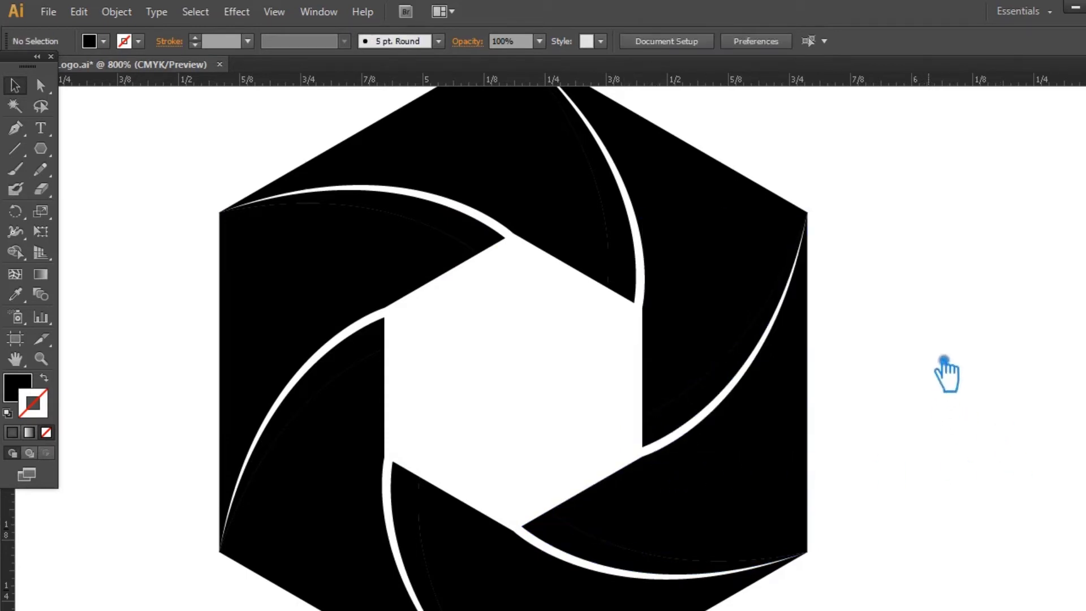
pyautogui.hotkey('ctrl', '-')
pyautogui.hotkey('ctrl', '-')
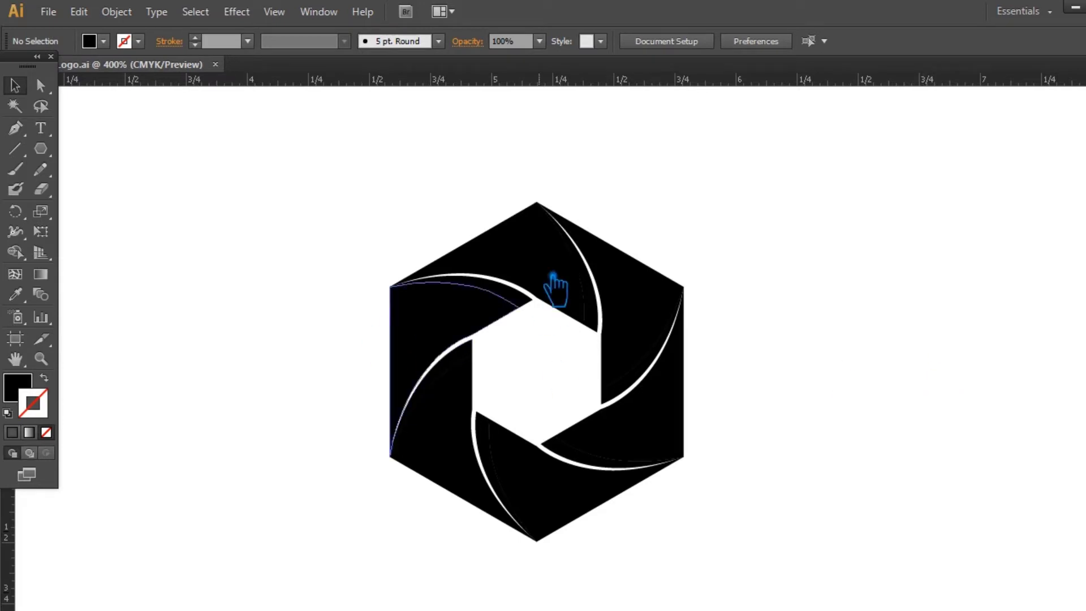
# - Fill the large upper-right segment of the hexagon with dark teal #033033
pyautogui.click(549, 252)
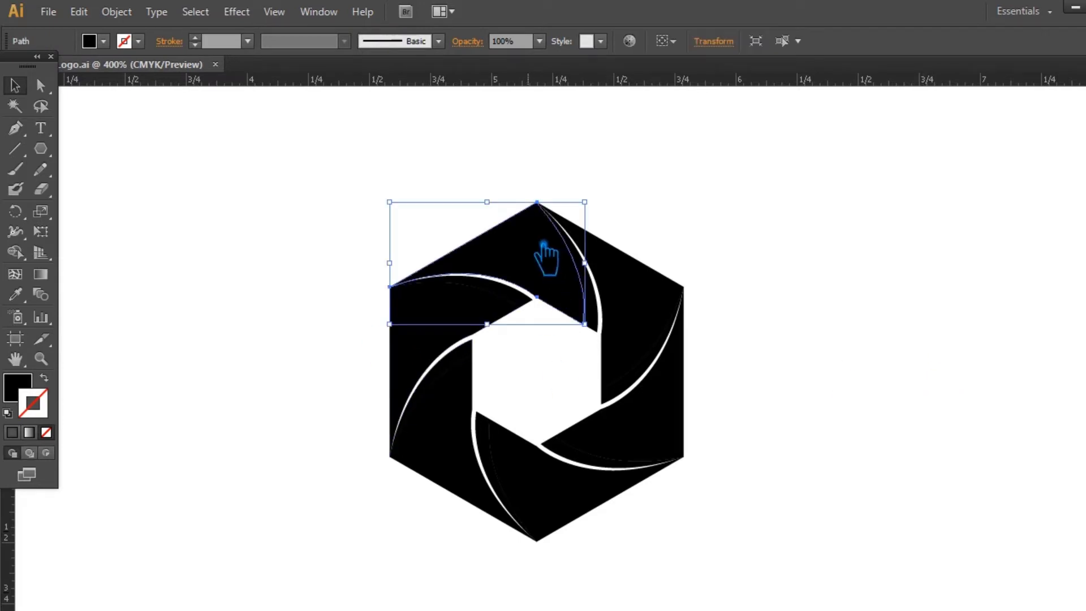
pyautogui.click(645, 315)
pyautogui.doubleClick(26, 385)
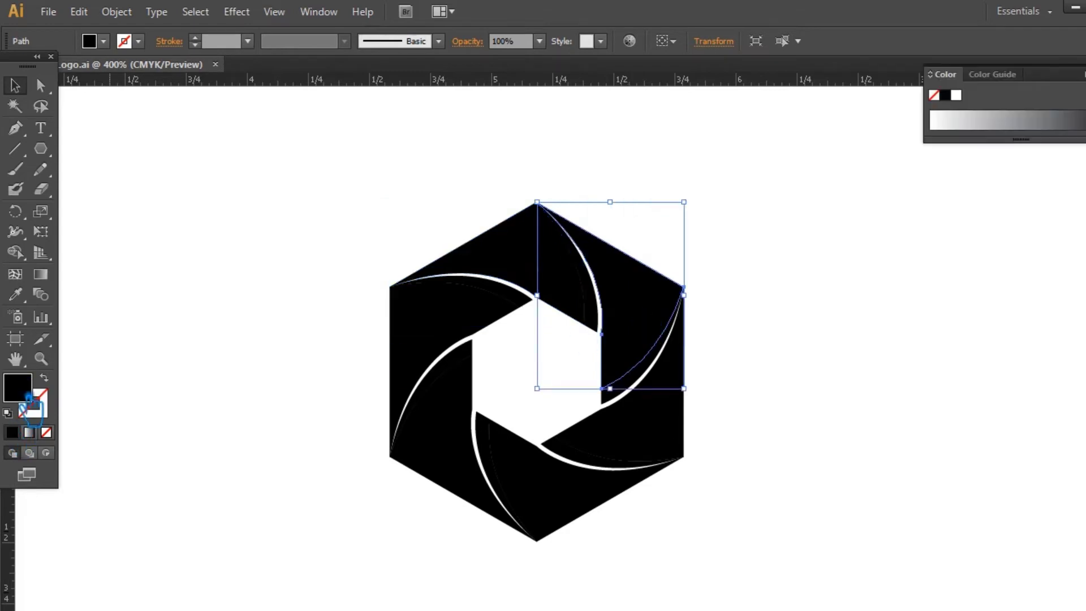
pyautogui.click(604, 237)
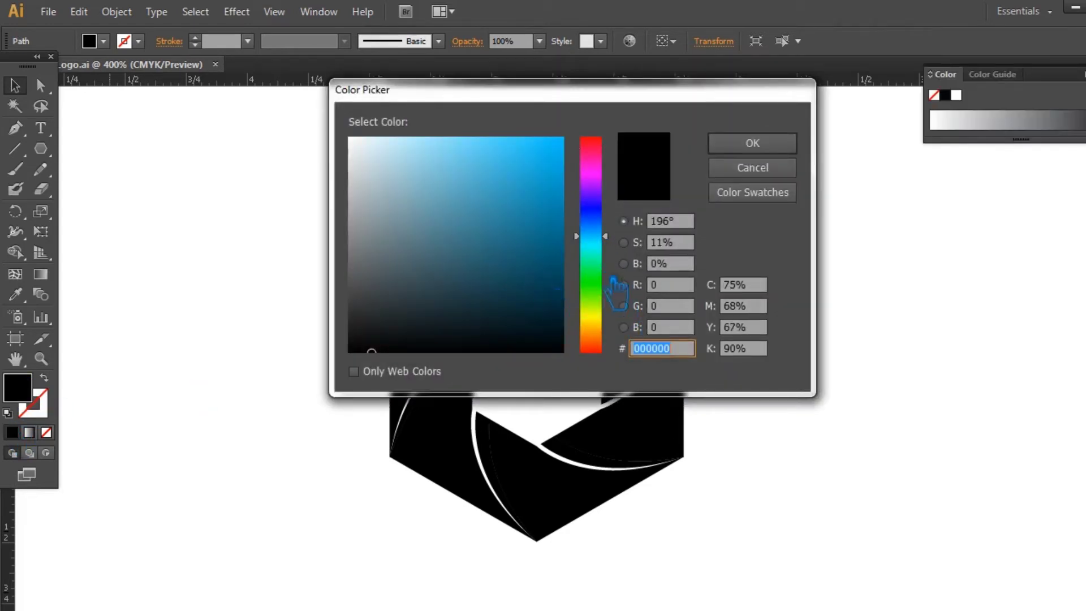
pyautogui.click(606, 245)
pyautogui.moveTo(554, 316)
pyautogui.mouseDown()
pyautogui.moveTo(563, 295)
pyautogui.moveTo(564, 314)
pyautogui.mouseUp()
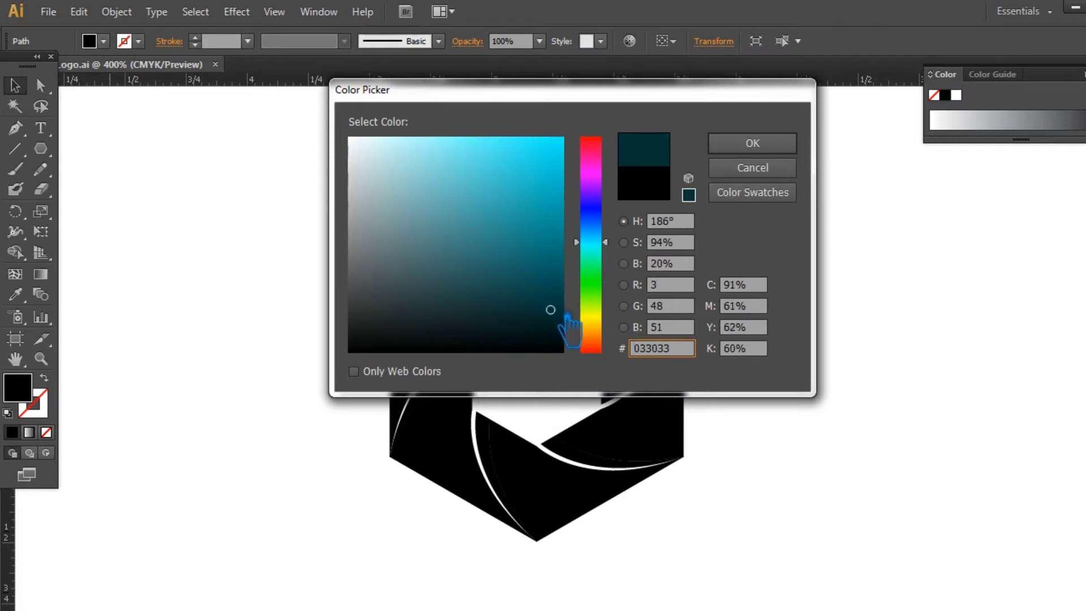
pyautogui.click(751, 143)
pyautogui.click(1081, 74)
pyautogui.click(1011, 126)
pyautogui.click(857, 281)
# - Copy the upper-right segment's dark teal onto the hexagon's upper-left segment, and change it to a slightly lighter teal
pyautogui.click(491, 255)
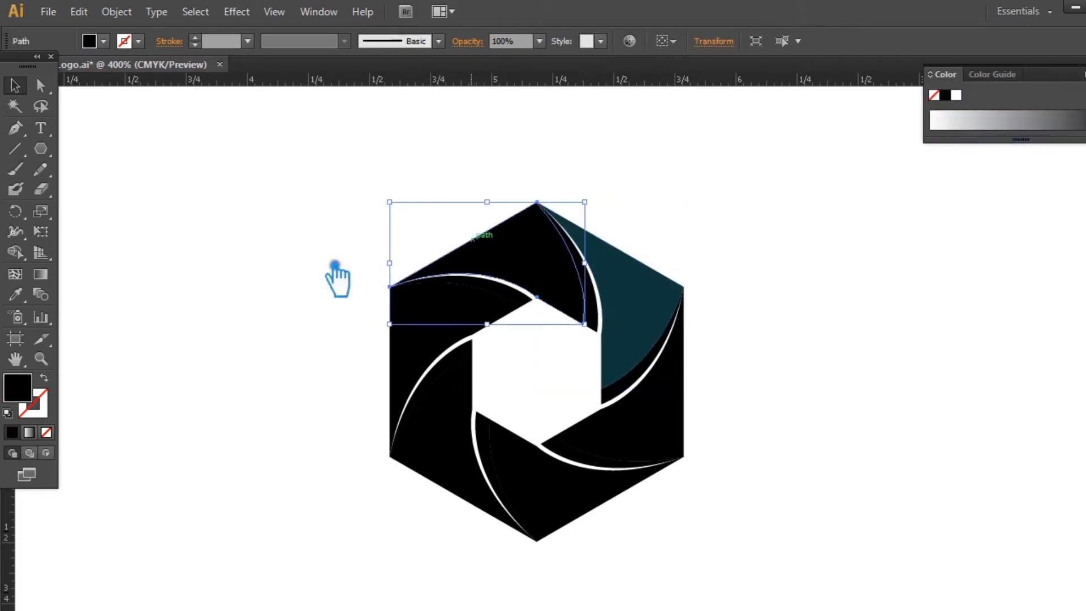
pyautogui.click(655, 315)
pyautogui.click(15, 84)
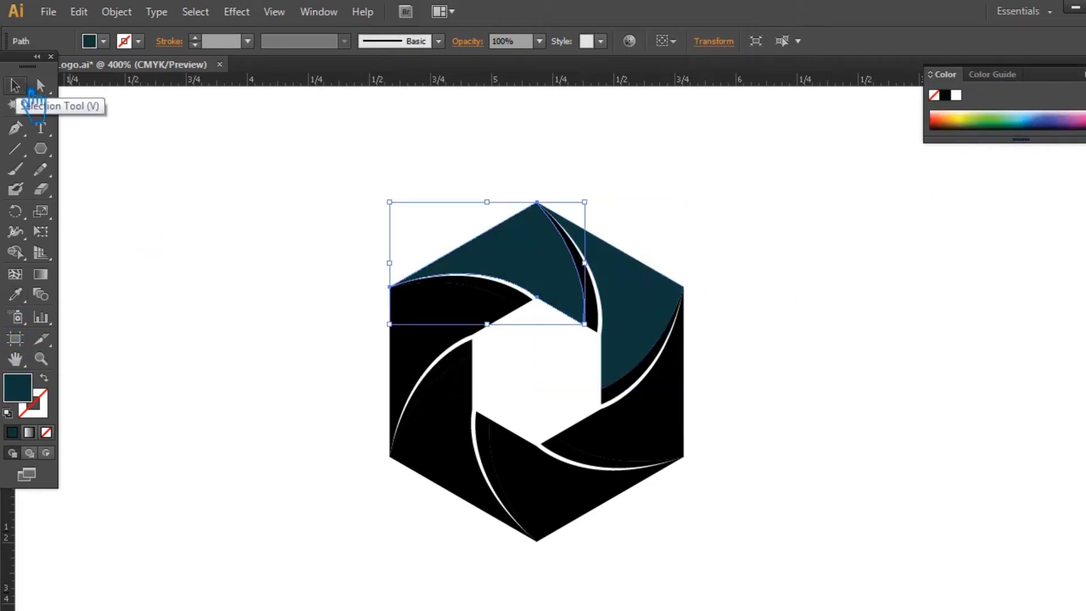
pyautogui.doubleClick(33, 396)
pyautogui.moveTo(549, 284); pyautogui.dragTo(541, 275)
pyautogui.click(752, 147)
pyautogui.click(812, 272)
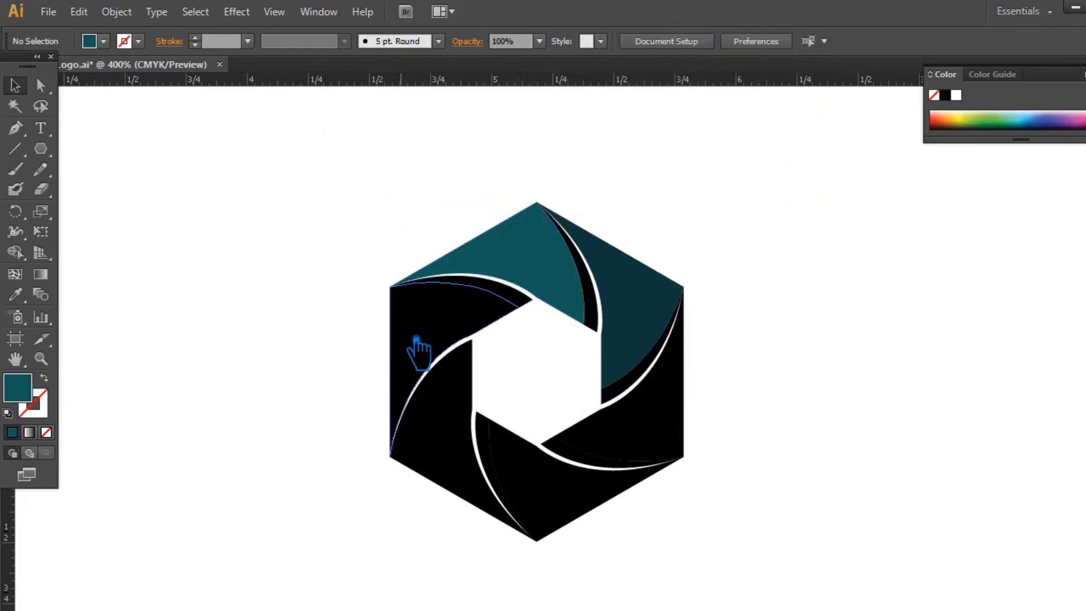
# - Fill the hexagon's left segment with the upper-left segment's teal, and lighten it by one more shade
pyautogui.click(417, 339)
pyautogui.click(15, 294)
pyautogui.click(526, 249)
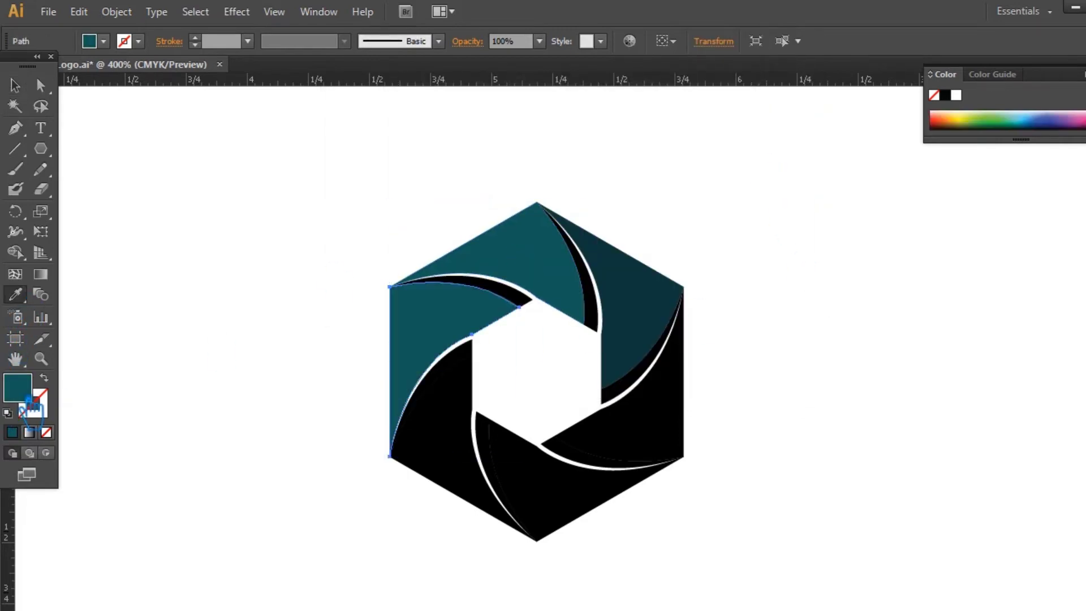
pyautogui.doubleClick(30, 399)
pyautogui.click(536, 252)
pyautogui.click(752, 143)
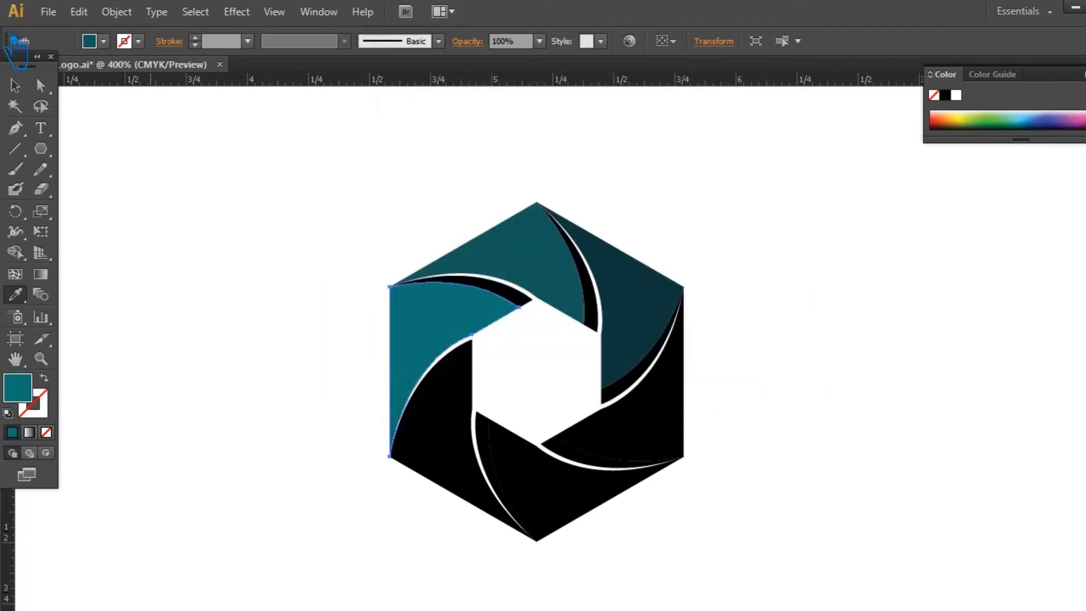
# - Fill the lower-left segment with the left segment's teal, and change it to a brighter shade
pyautogui.click(259, 335)
pyautogui.click(460, 456)
pyautogui.press('i')
pyautogui.click(462, 325)
pyautogui.doubleClick(17, 387)
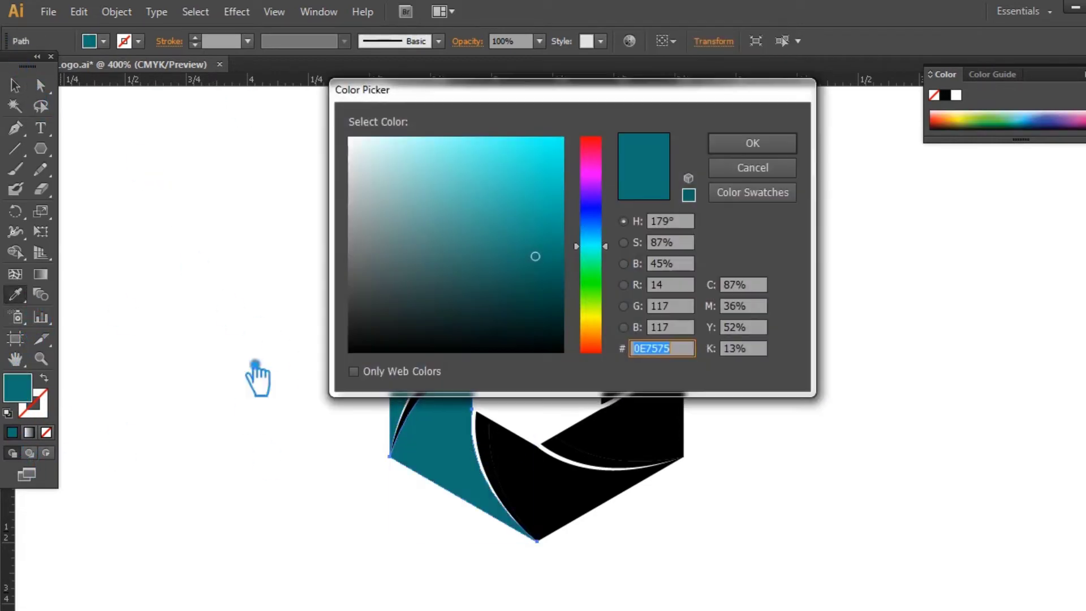
pyautogui.click(534, 227)
pyautogui.click(752, 143)
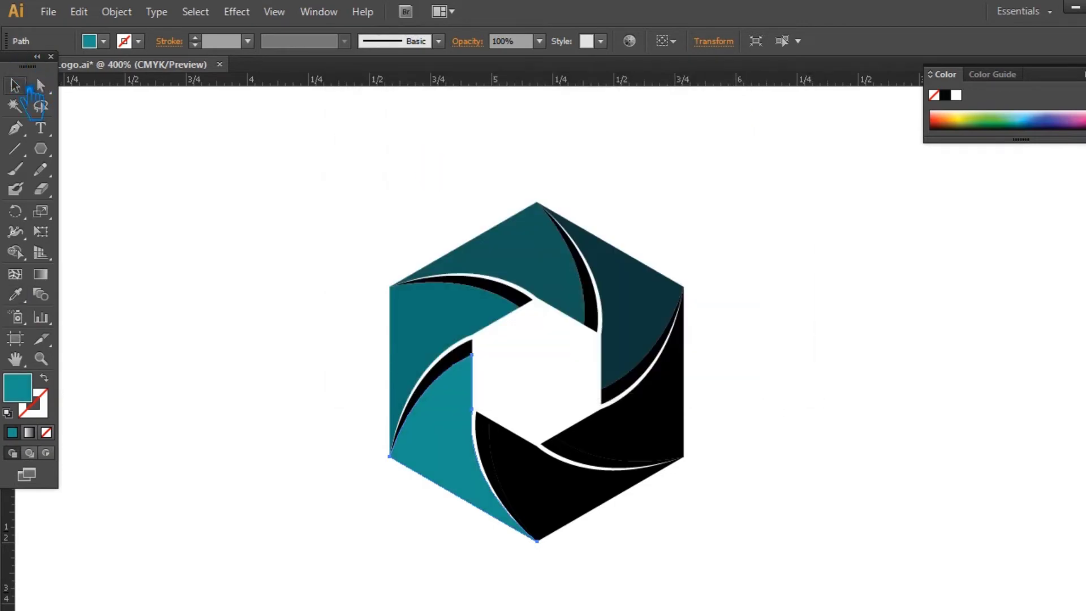
# - Sample the lower-left segment's teal for the bottom segment, and brighten its fill to #1EBAB2
pyautogui.click(569, 502)
pyautogui.press('i')
pyautogui.click(463, 459)
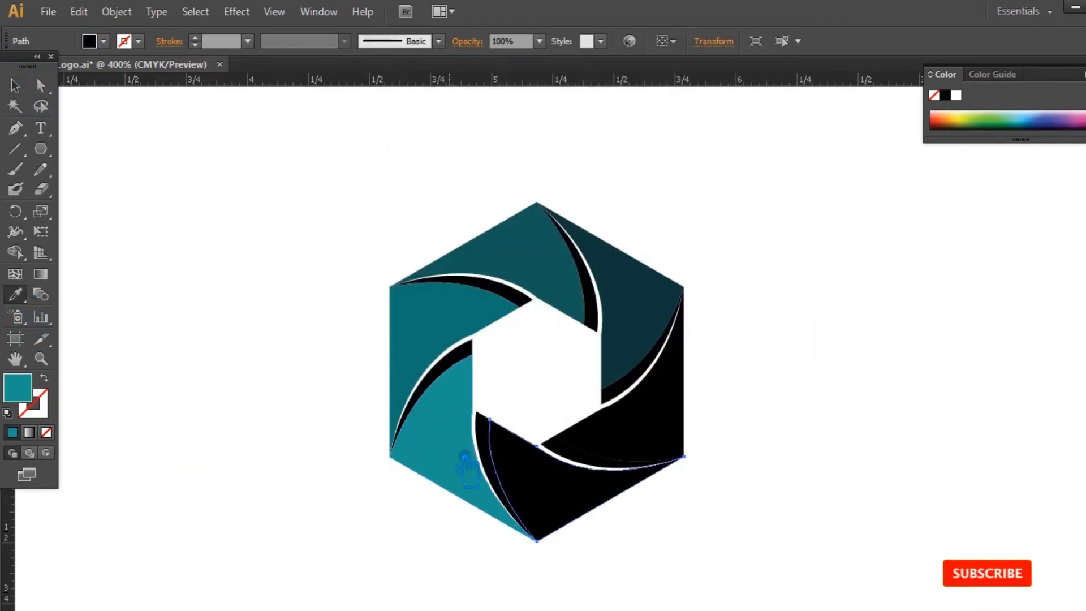
pyautogui.doubleClick(17, 388)
pyautogui.click(531, 207)
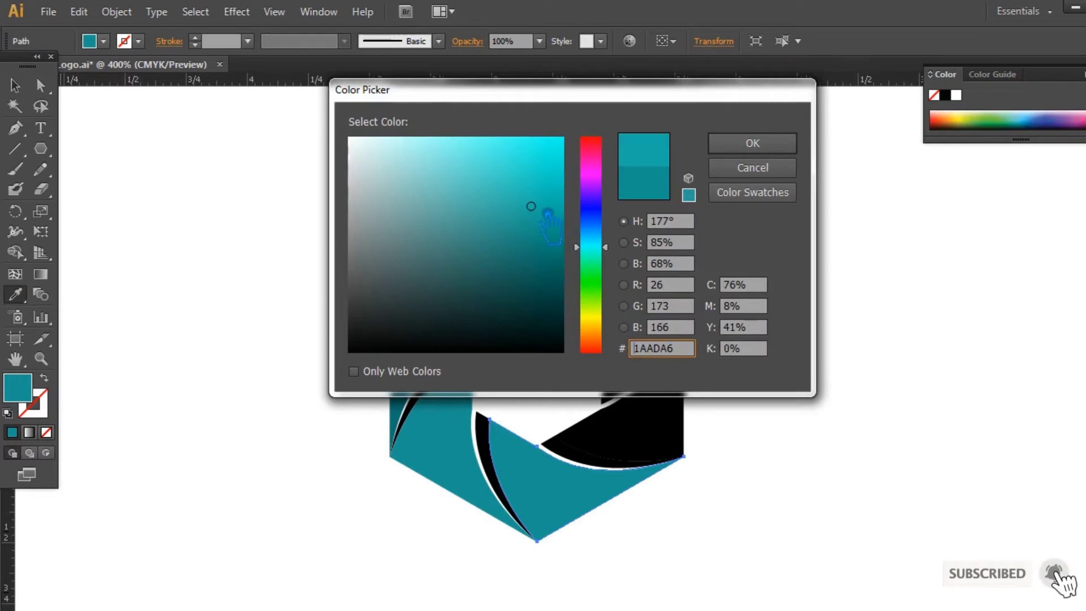
pyautogui.click(529, 195)
pyautogui.click(752, 143)
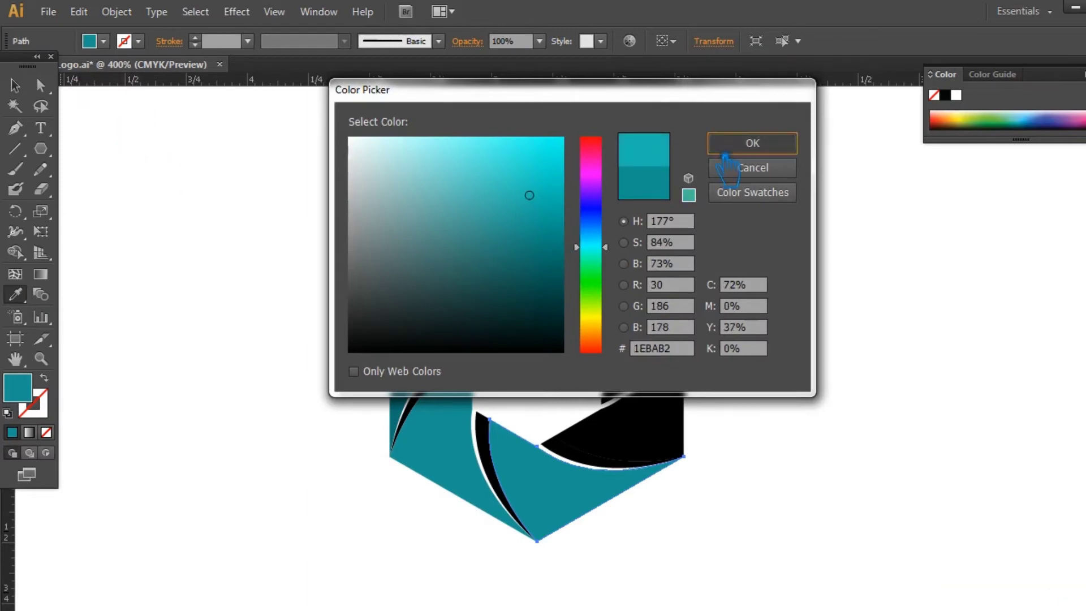
# - Sample the bottom segment's turquoise for the remaining black segment on the right, and lighten its fill to about #21CEC1
pyautogui.click(679, 432)
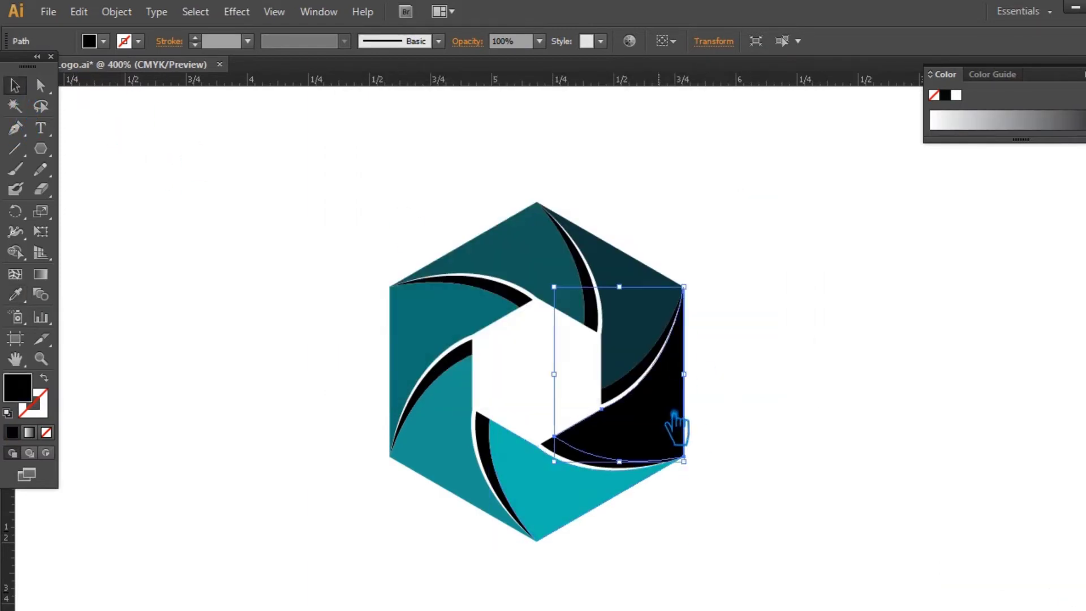
pyautogui.click(15, 293)
pyautogui.click(558, 497)
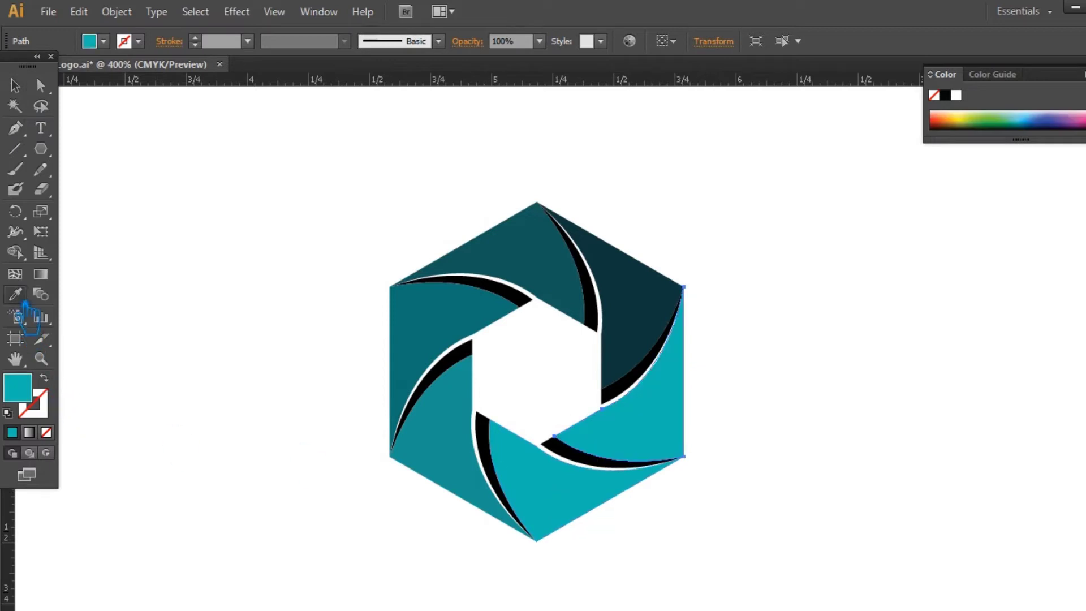
pyautogui.doubleClick(33, 394)
pyautogui.click(528, 175)
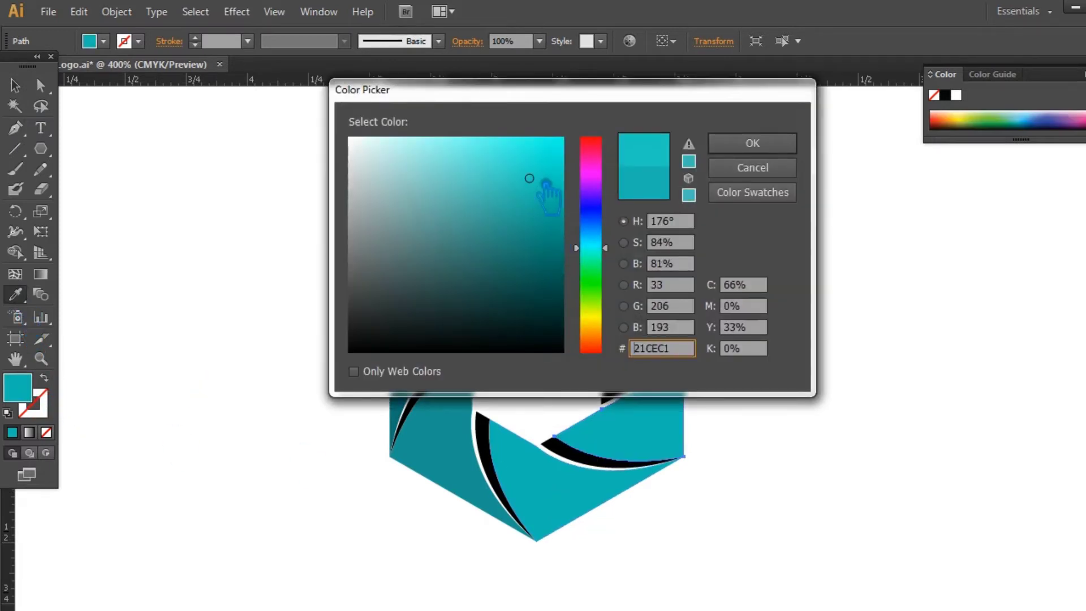
pyautogui.click(752, 143)
pyautogui.click(16, 86)
pyautogui.click(826, 312)
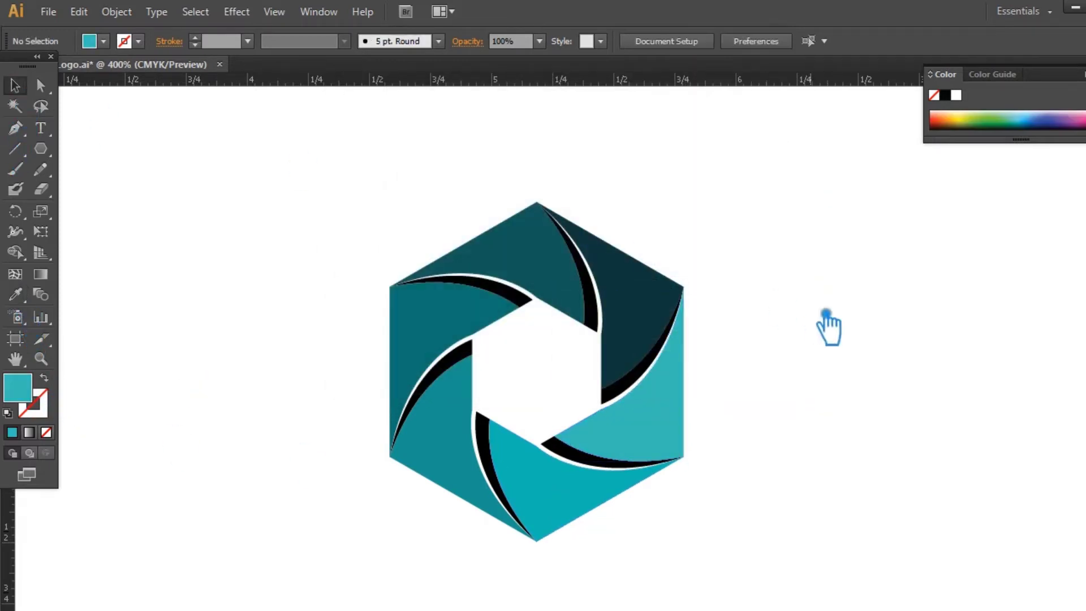
# - Save the logo file with its six coloured segments
pyautogui.hotkey('ctrl', '-')
pyautogui.hotkey('ctrl', '-')
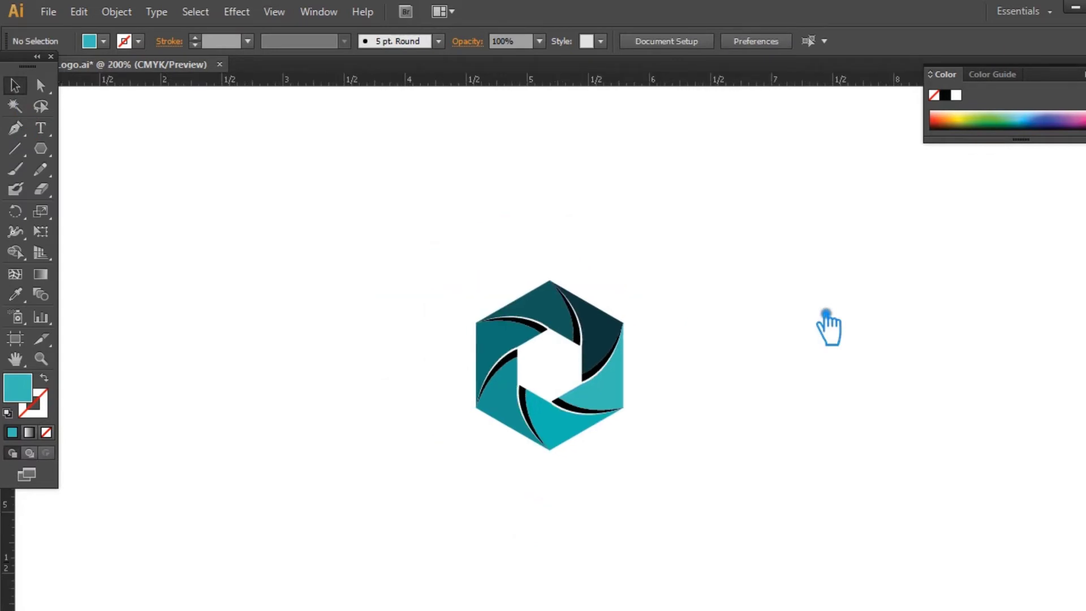
pyautogui.hotkey('ctrl', '+')
pyautogui.hotkey('ctrl', '+')
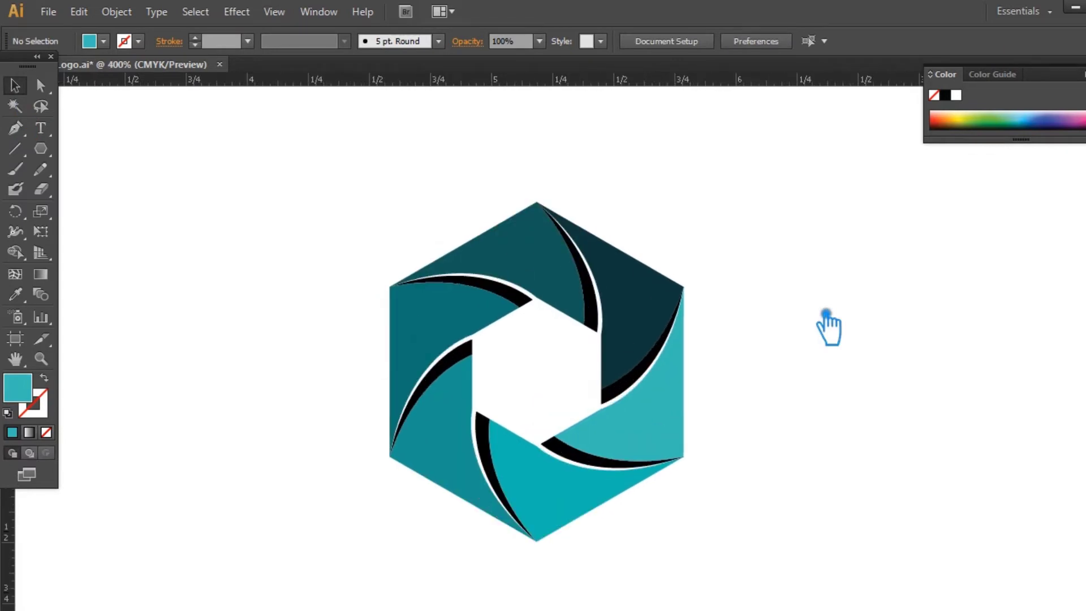
pyautogui.moveTo(826, 368); pyautogui.dragTo(797, 352)
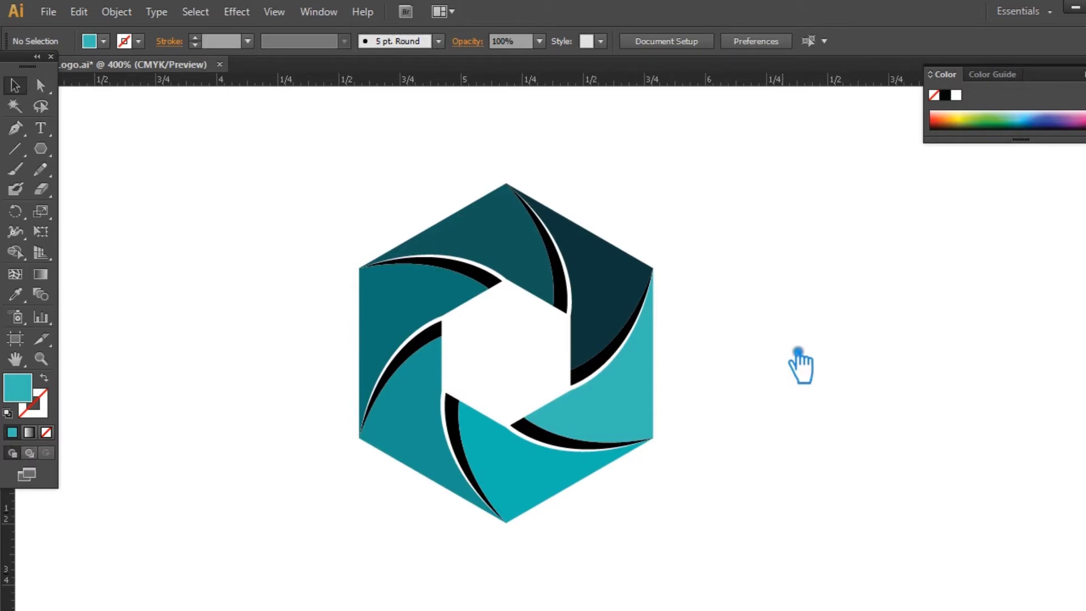
pyautogui.hotkey('ctrl', 's')
# - Draw a small hexagon beside the logo as a colour sample, filled with the upper-right segment's dark teal
pyautogui.click(40, 149)
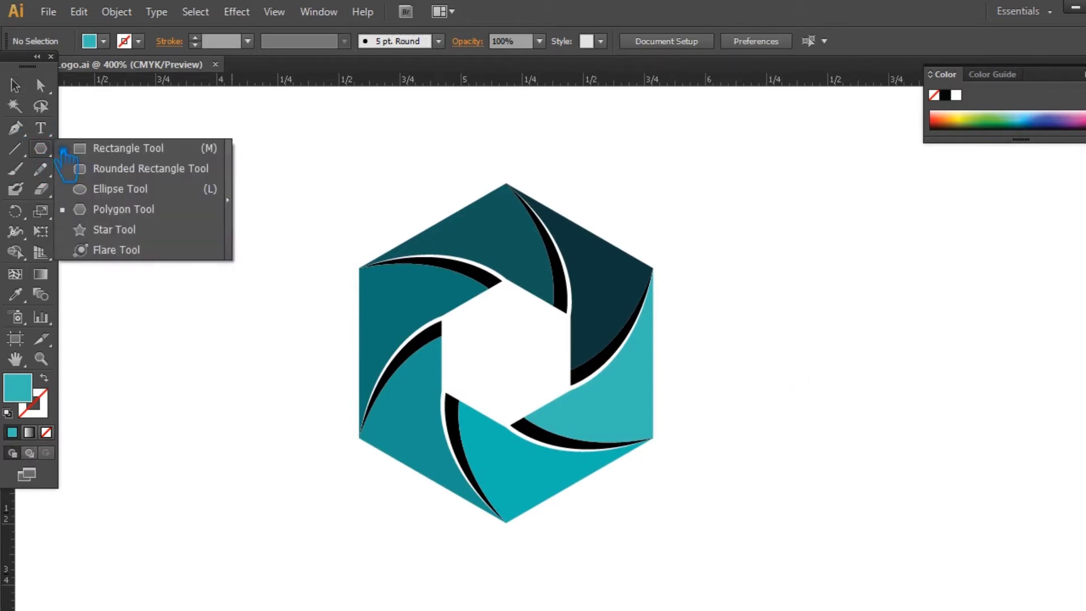
pyautogui.click(610, 281)
pyautogui.click(143, 243)
pyautogui.click(40, 148)
pyautogui.moveTo(188, 274); pyautogui.dragTo(196, 276)
pyautogui.press('v')
pyautogui.click(375, 188)
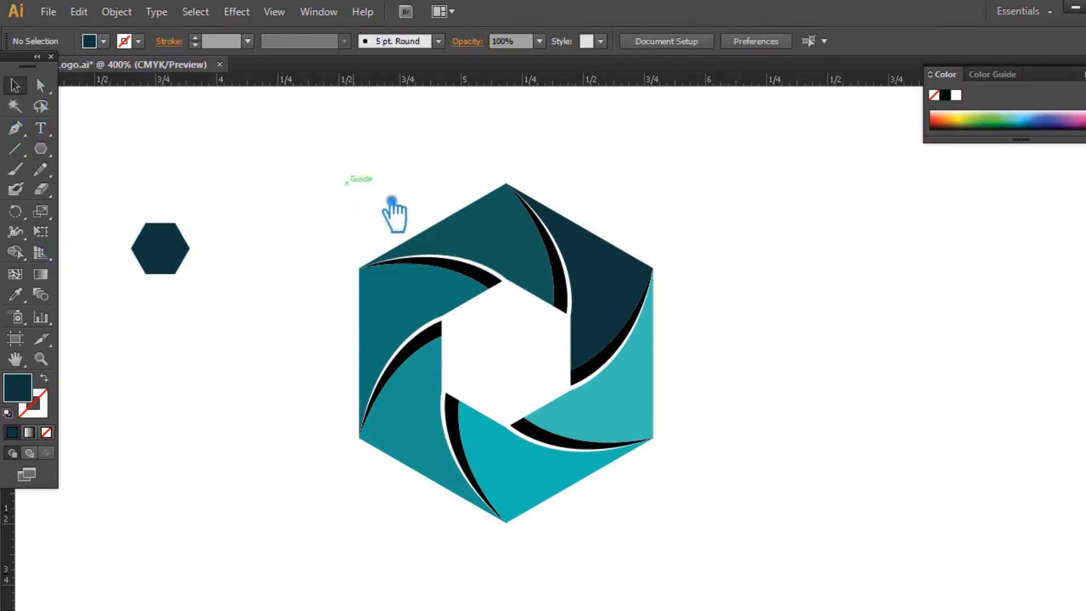
# - Apply a white-to-black gradient to the upper-right segment, running diagonally downwards, and shift its midpoint towards the white end
pyautogui.click(624, 287)
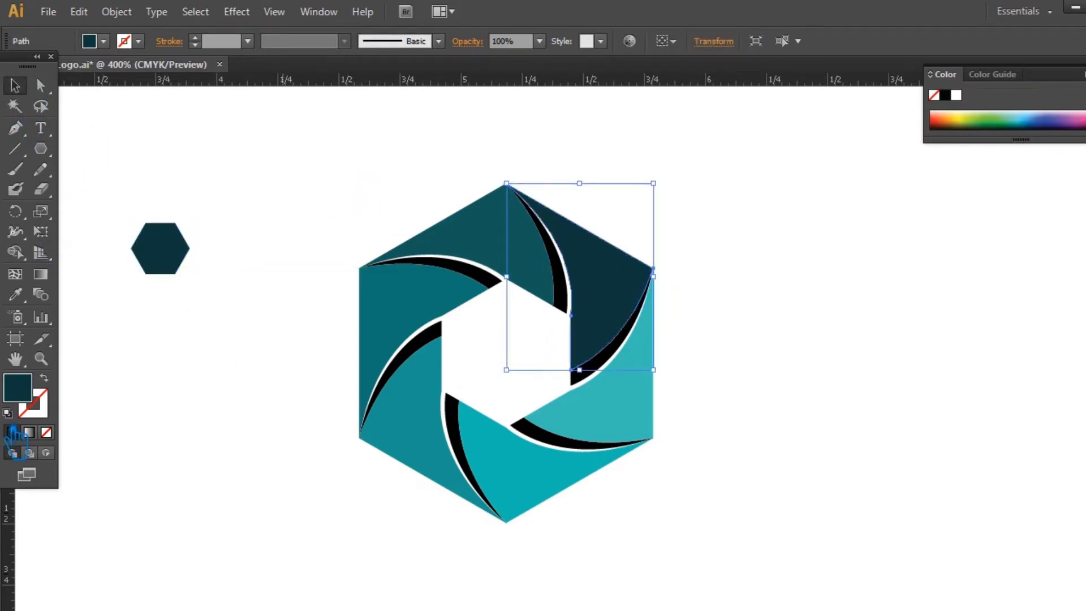
pyautogui.click(40, 274)
pyautogui.click(625, 294)
pyautogui.moveTo(505, 181); pyautogui.dragTo(591, 391)
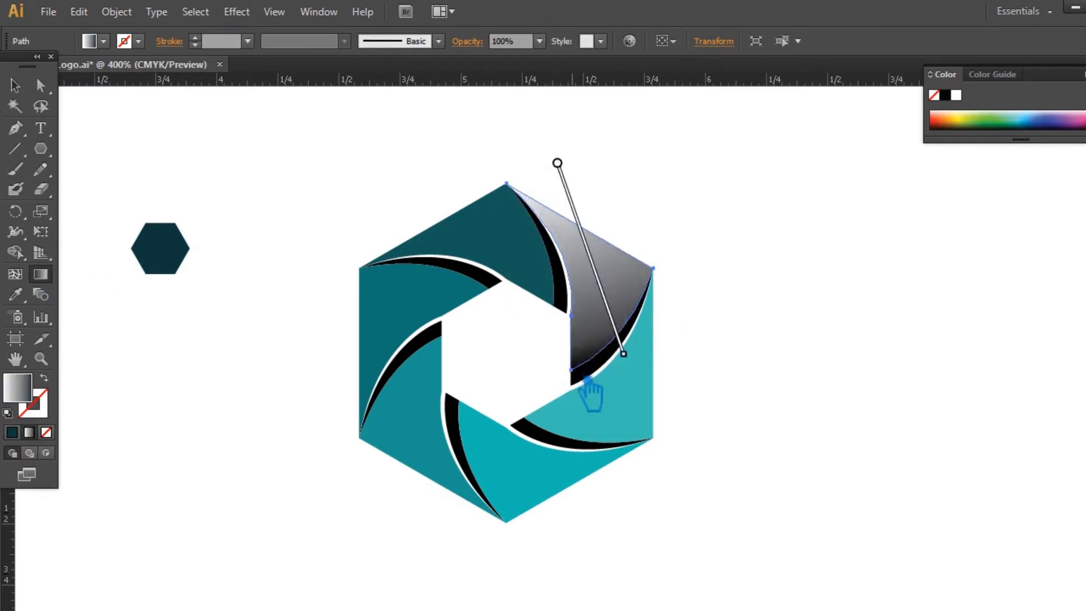
pyautogui.moveTo(615, 266)
pyautogui.moveTo(610, 265); pyautogui.dragTo(599, 230)
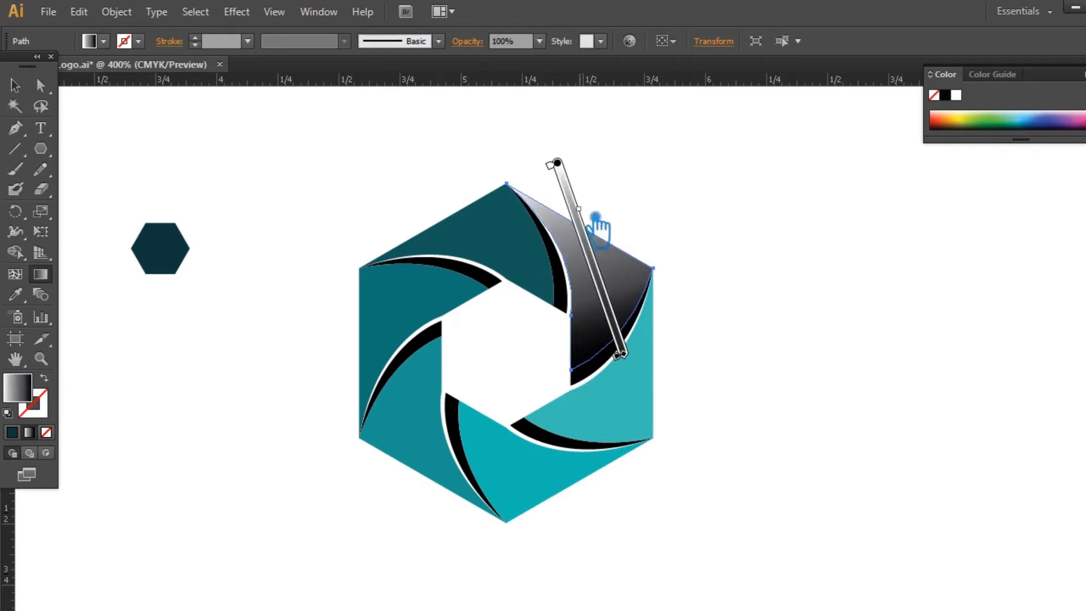
pyautogui.click(15, 84)
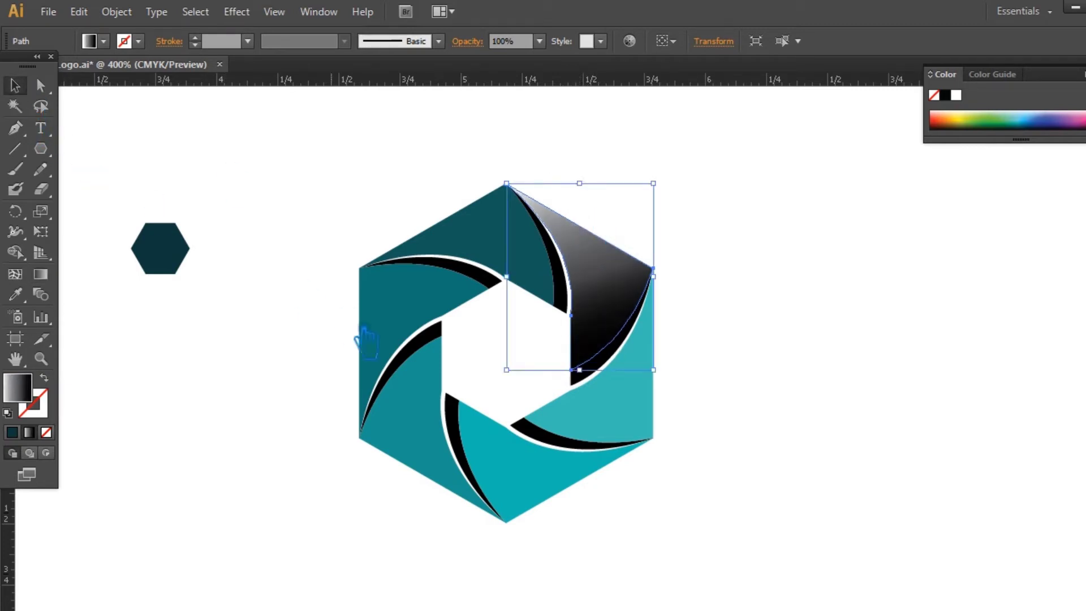
pyautogui.click(218, 308)
# - Copy the small hexagon's colour code #05353A and use it for the dark stop of the upper-right segment's gradient
pyautogui.click(180, 267)
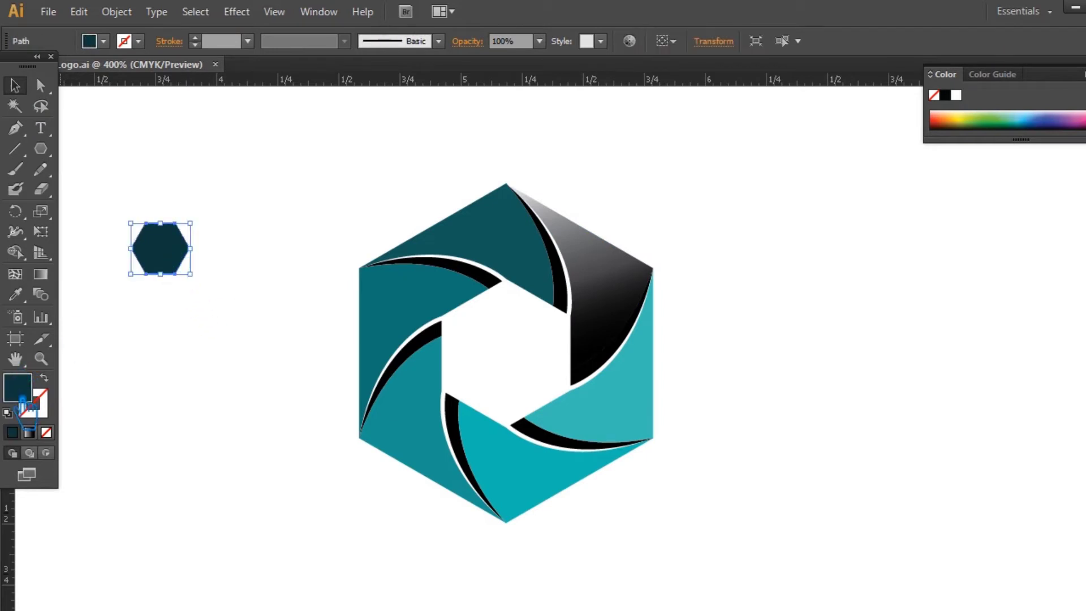
pyautogui.doubleClick(22, 396)
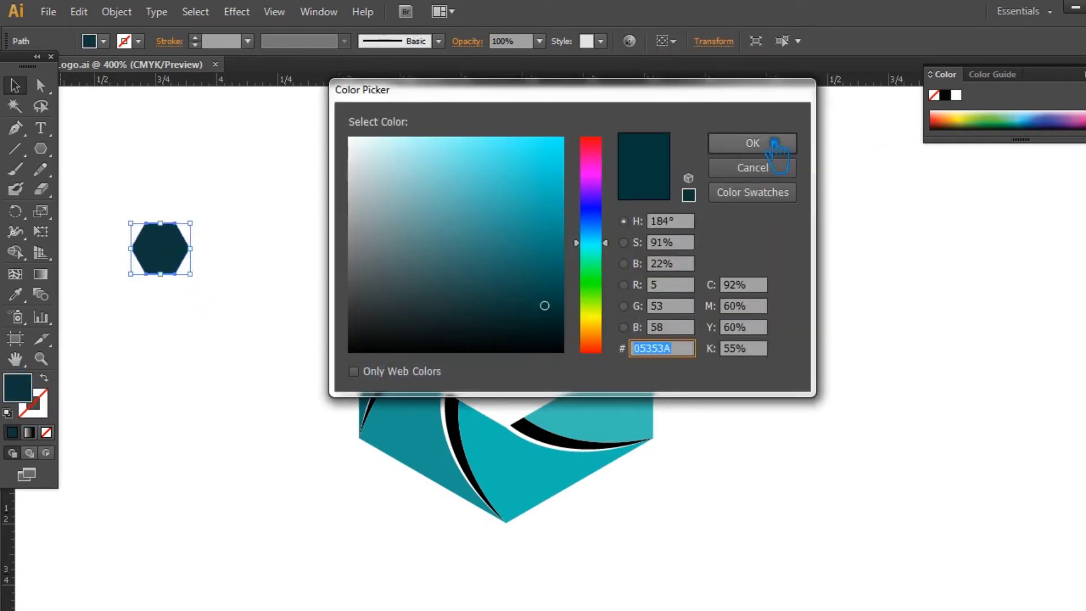
pyautogui.click(772, 148)
pyautogui.click(649, 296)
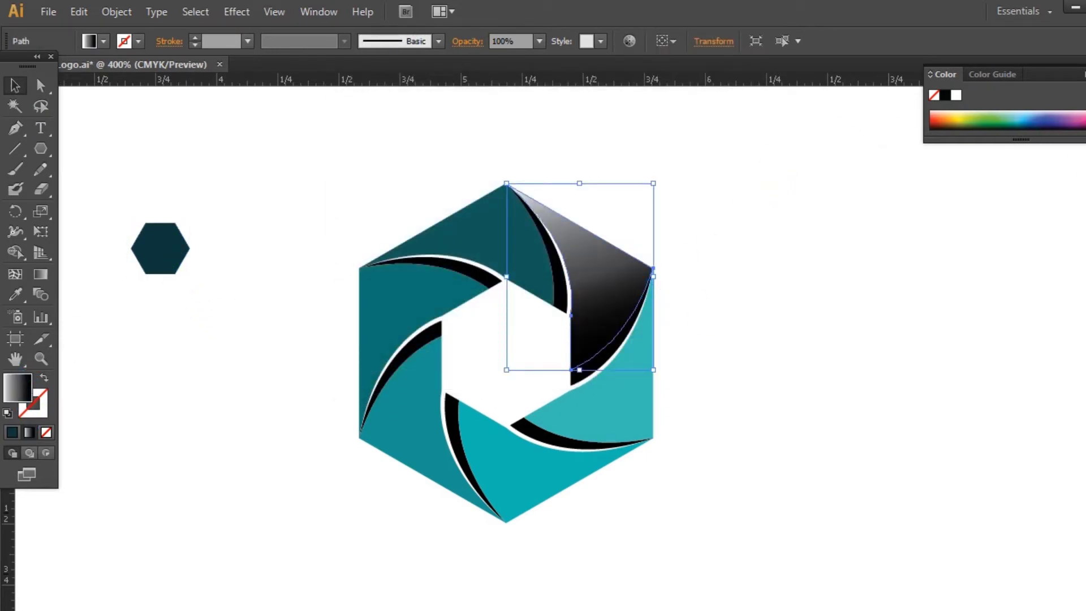
pyautogui.click(1085, 244)
pyautogui.click(1083, 346)
pyautogui.doubleClick(955, 274)
pyautogui.hotkey('ctrl', 'v')
pyautogui.click(765, 146)
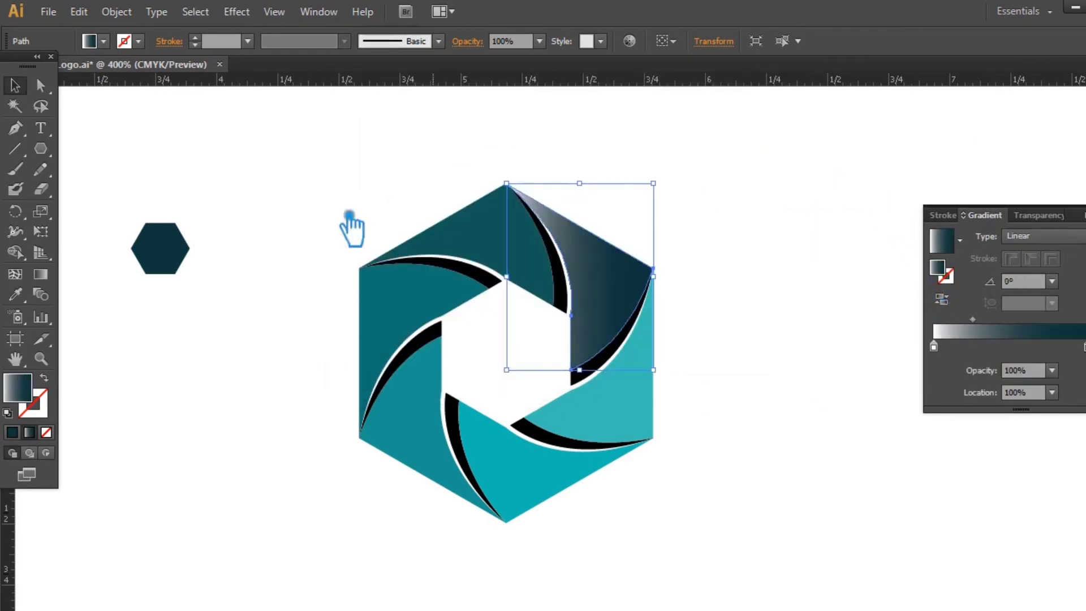
# - Duplicate the small hexagon just below itself, fill the copy with the right segment's turquoise, and copy its colour code #44BFB8
pyautogui.click(167, 305)
pyautogui.click(162, 265)
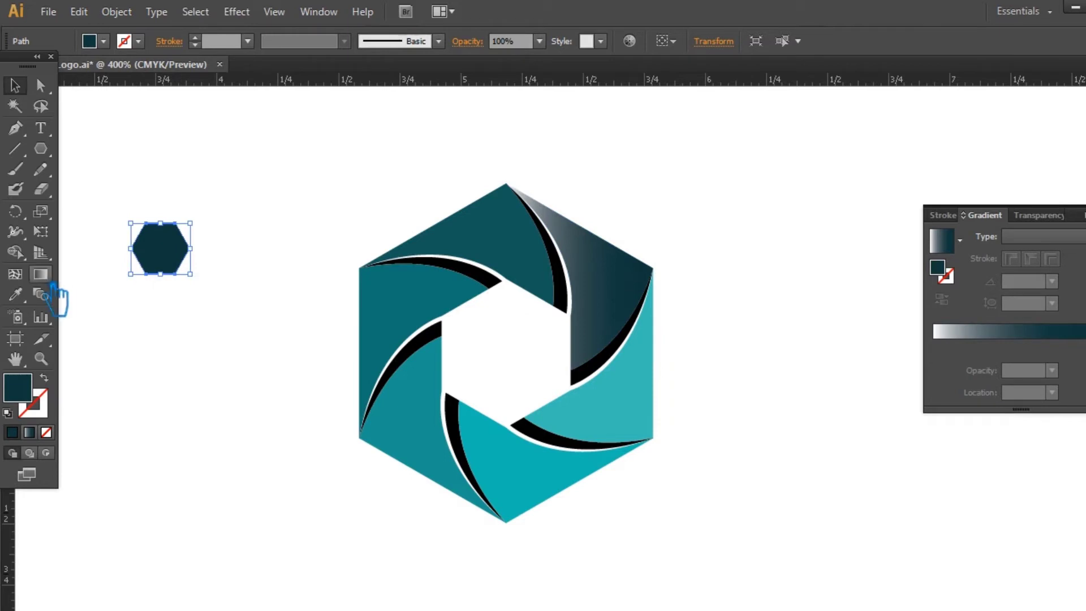
pyautogui.moveTo(164, 266); pyautogui.dragTo(172, 323)
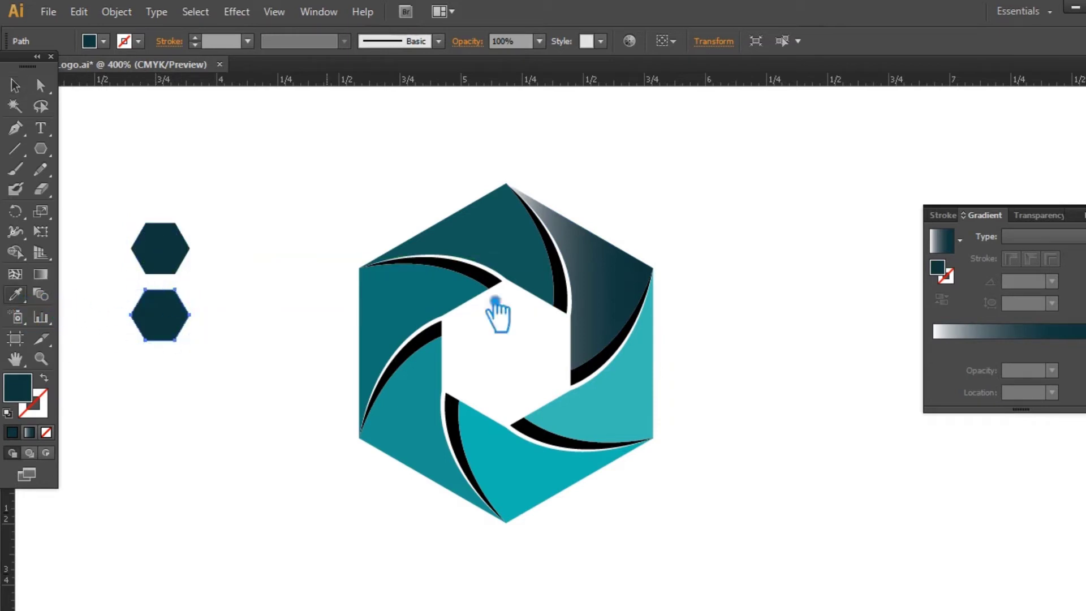
pyautogui.click(625, 402)
pyautogui.click(15, 86)
pyautogui.doubleClick(21, 395)
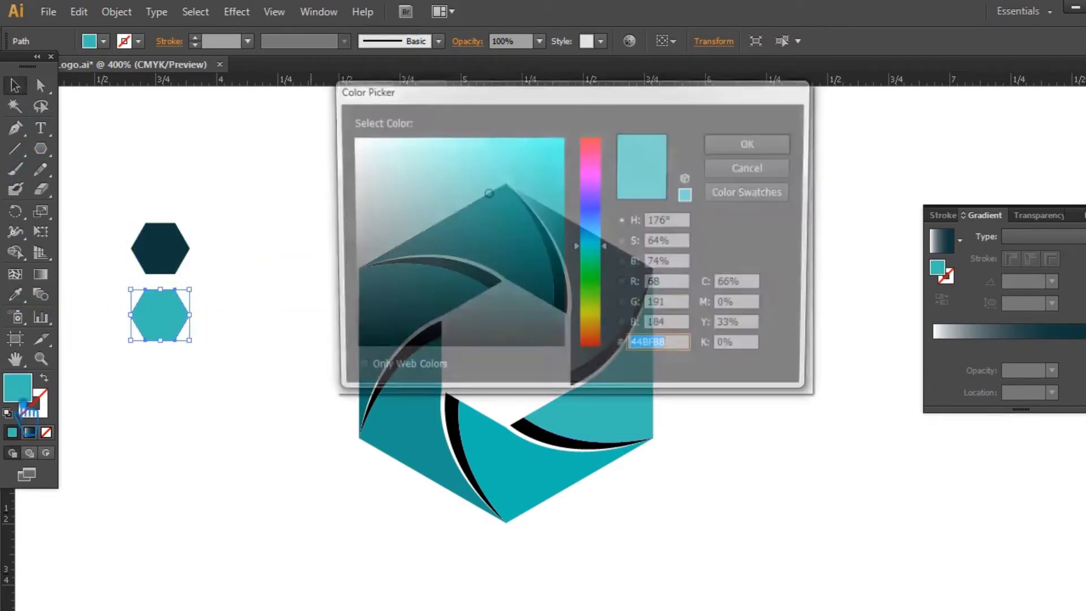
pyautogui.click(768, 143)
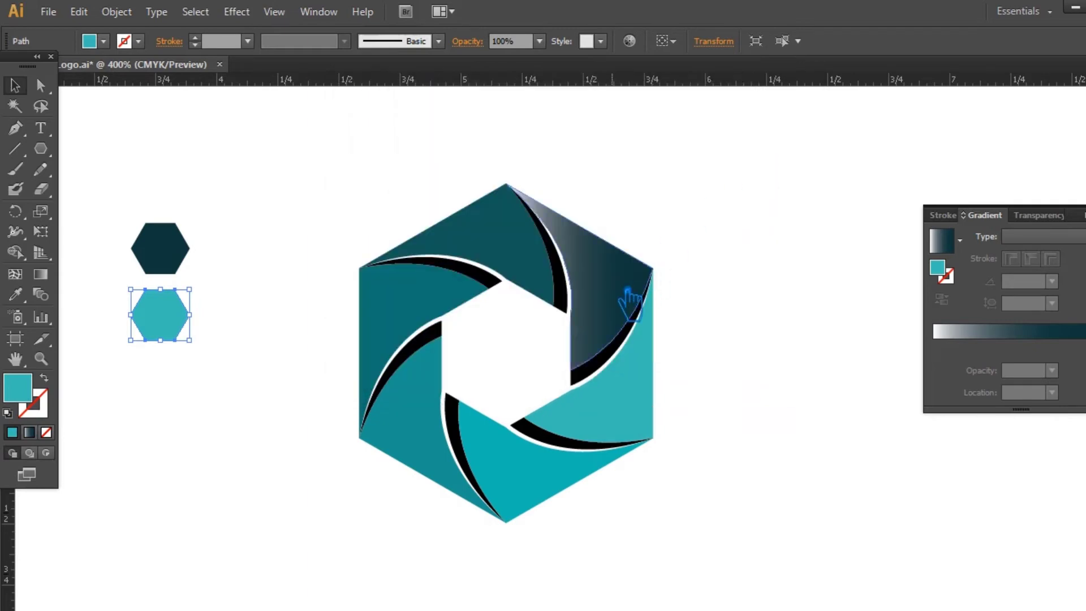
# - Try applying #44BFB8 to the dark stop of the upper-right segment's gradient, and undo the change
pyautogui.click(627, 295)
pyautogui.doubleClick(951, 272)
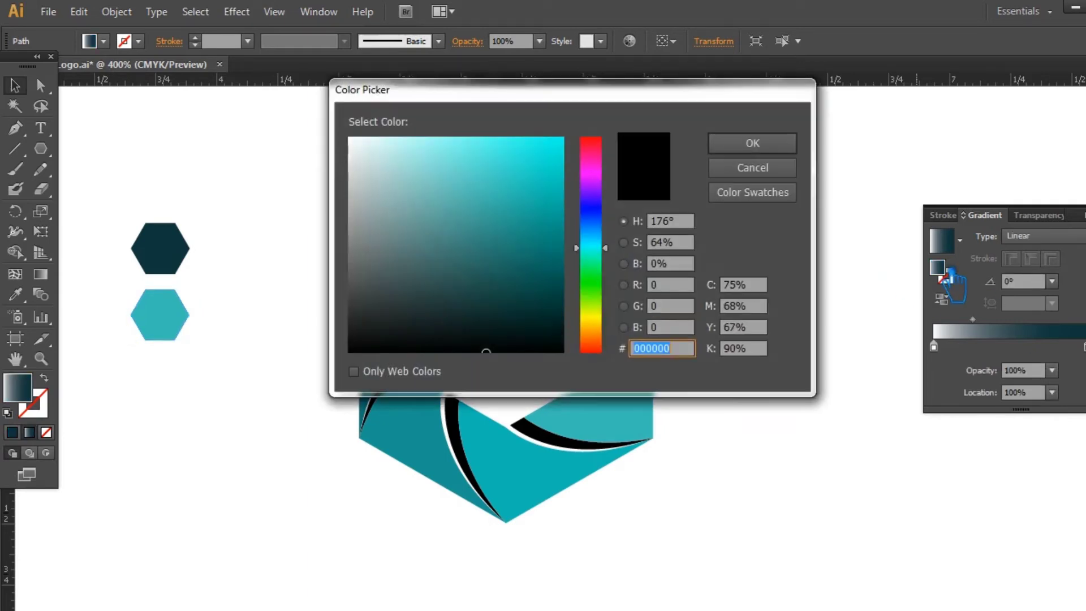
pyautogui.hotkey('ctrl', 'v')
pyautogui.click(769, 148)
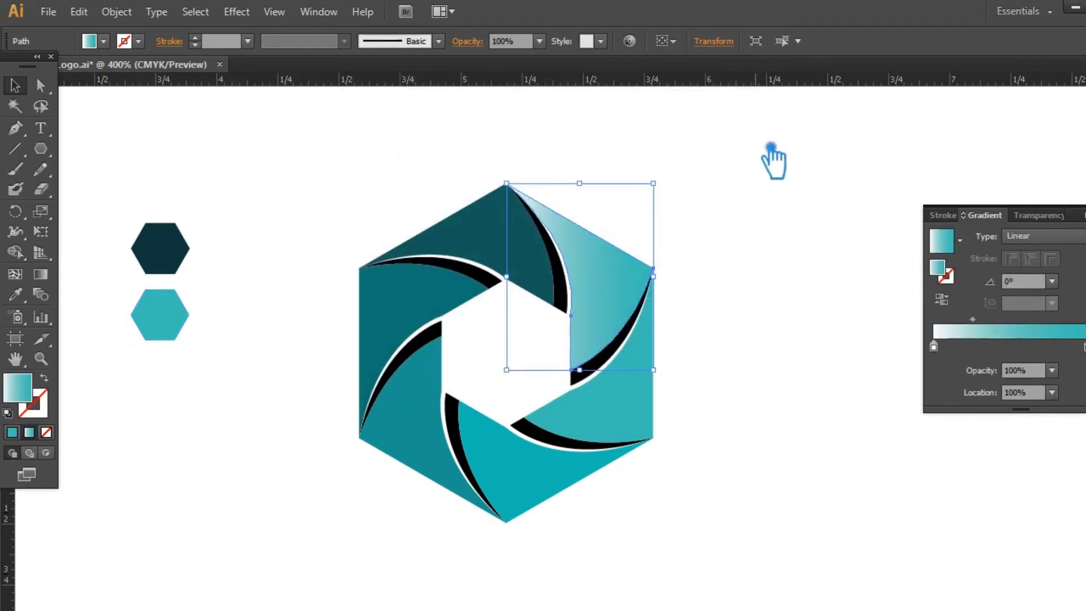
pyautogui.hotkey('ctrl', 'z')
# - Set the white stop of the upper-right segment's gradient to #44BFB8
pyautogui.click(934, 347)
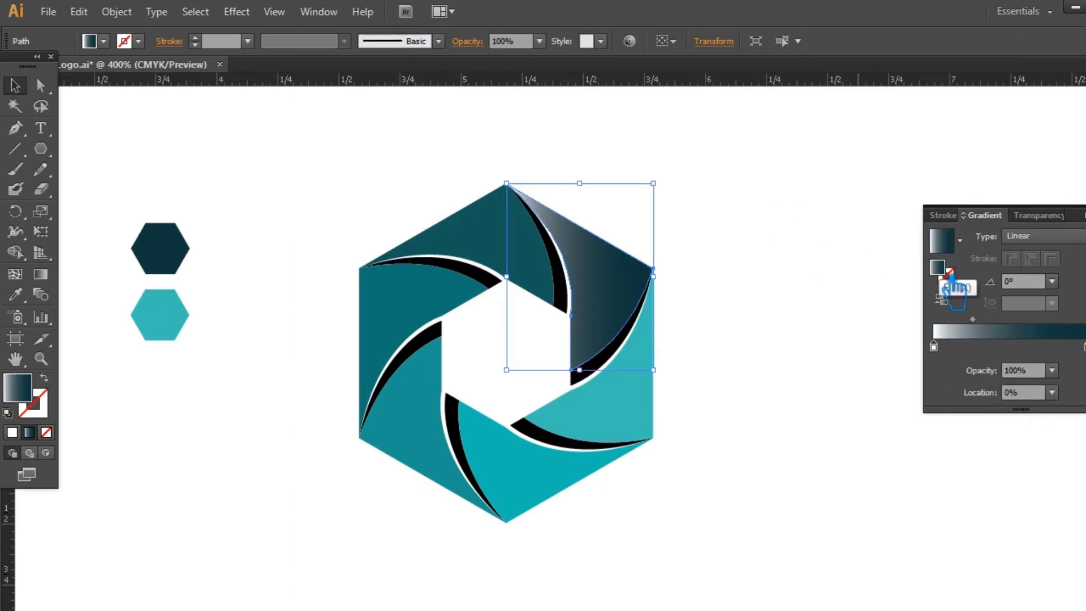
pyautogui.doubleClick(943, 271)
pyautogui.write('44BFB8')
pyautogui.click(767, 148)
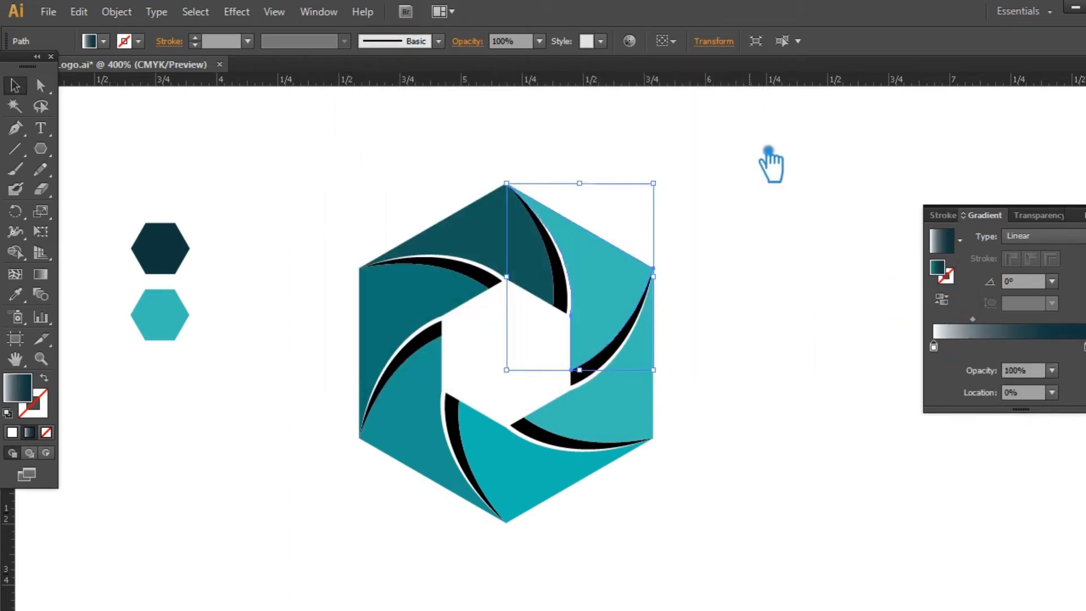
# - Shift the dark stop inward and the midpoint to 57.17% in the upper-right segment's gradient, and copy it onto the upper-left segment
pyautogui.moveTo(1001, 338)
pyautogui.mouseDown()
pyautogui.moveTo(1045, 346)
pyautogui.moveTo(1010, 329)
pyautogui.mouseUp()
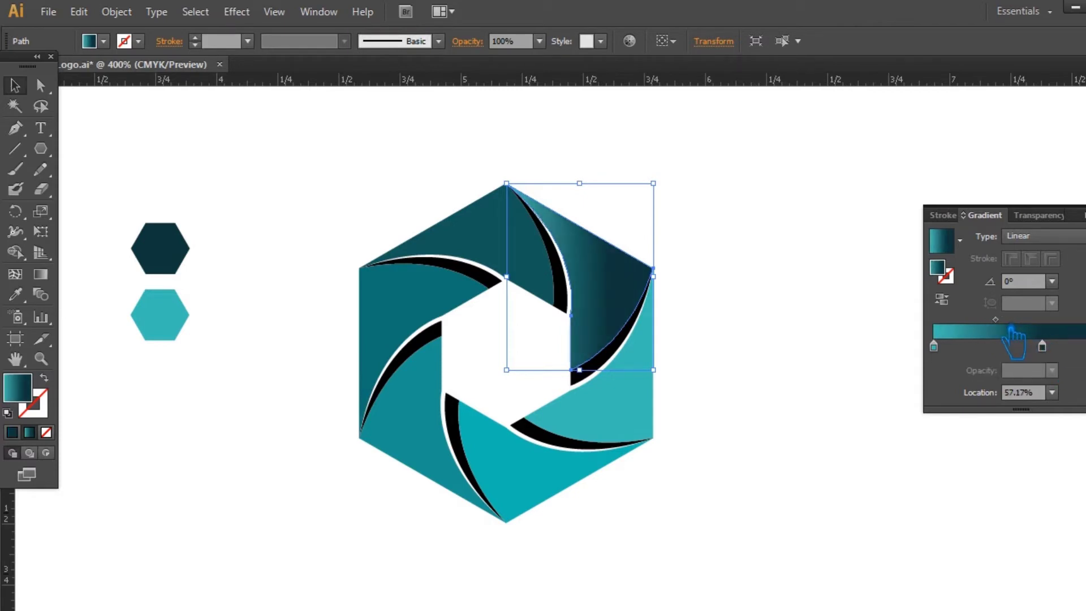
pyautogui.click(476, 237)
pyautogui.press('i')
pyautogui.click(636, 286)
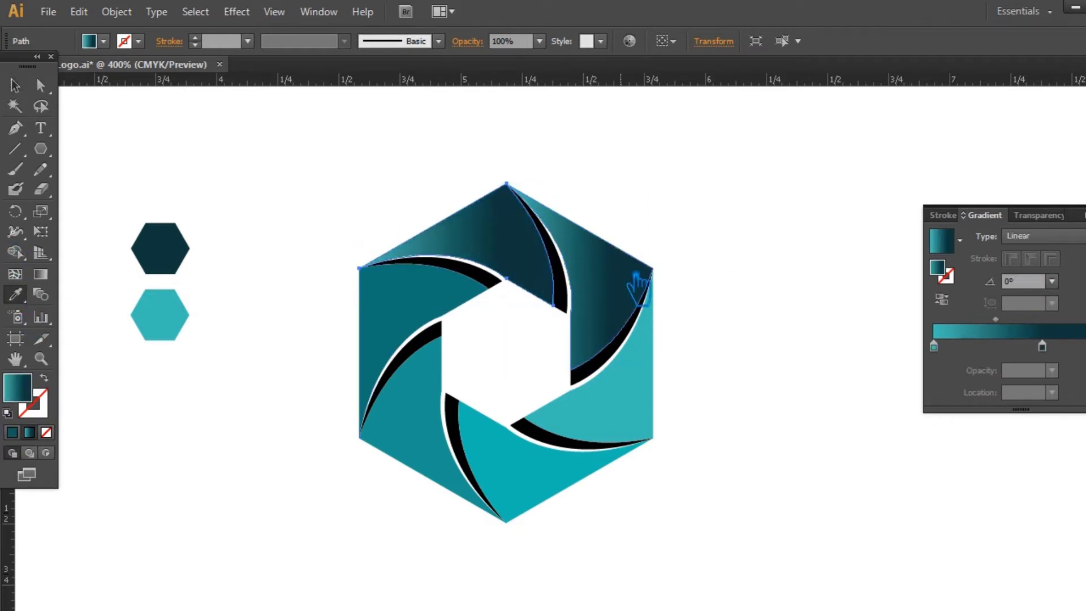
# - Copy the turquoise-to-dark-teal gradient onto the left and lower-left segments
pyautogui.press('v')
pyautogui.click(390, 342)
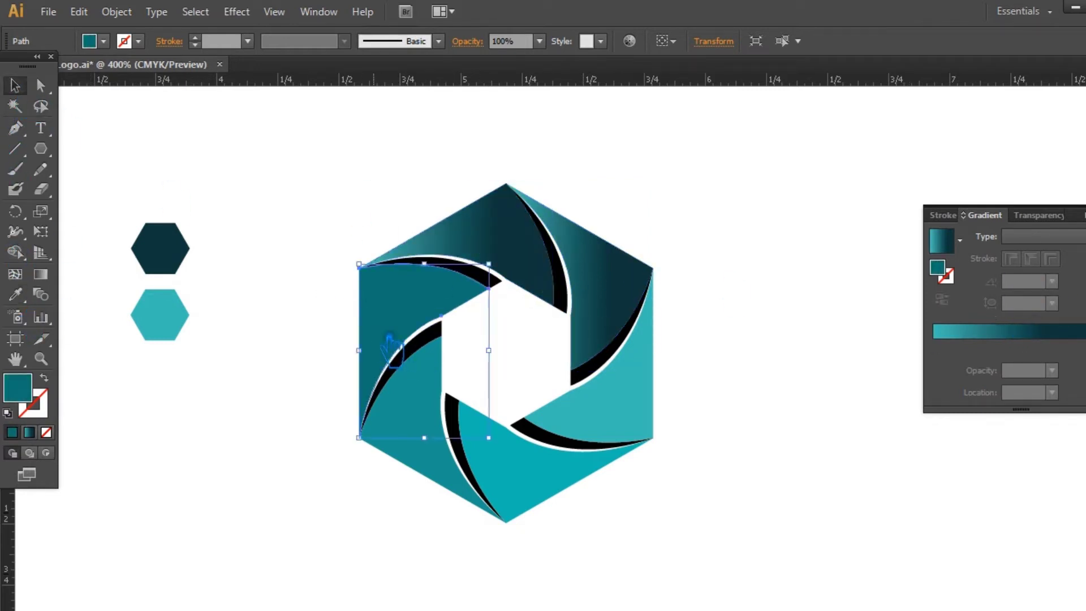
pyautogui.press('i')
pyautogui.click(625, 283)
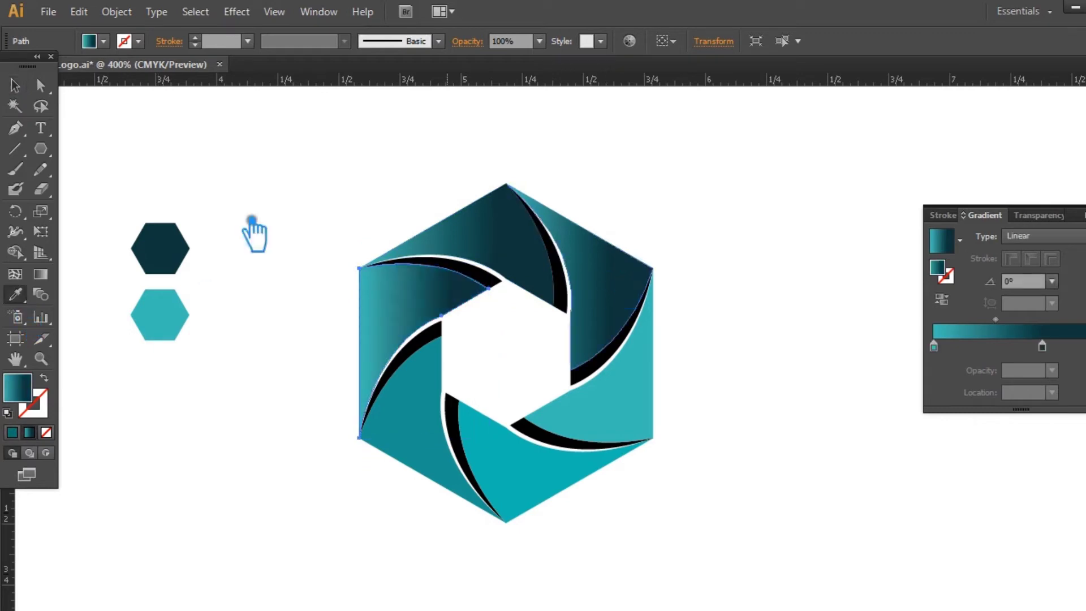
pyautogui.click(41, 273)
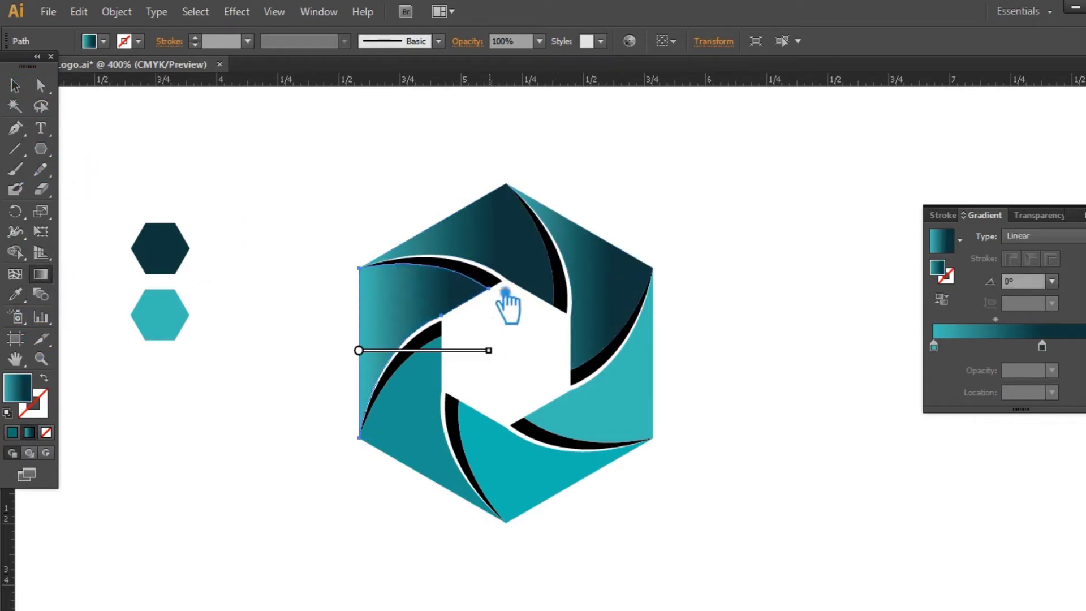
pyautogui.click(430, 422)
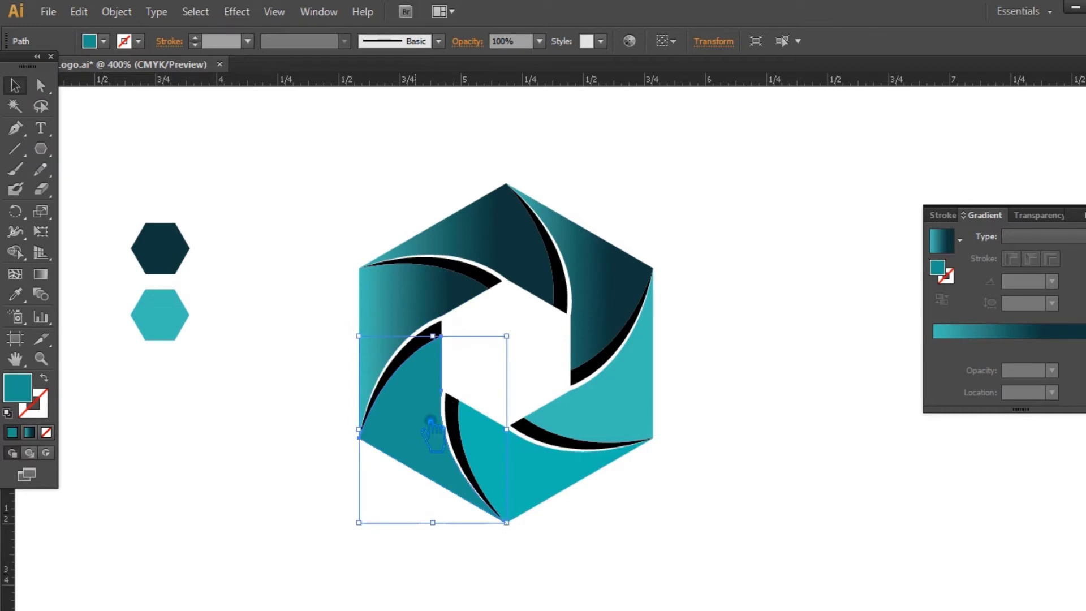
pyautogui.click(410, 309)
pyautogui.click(15, 85)
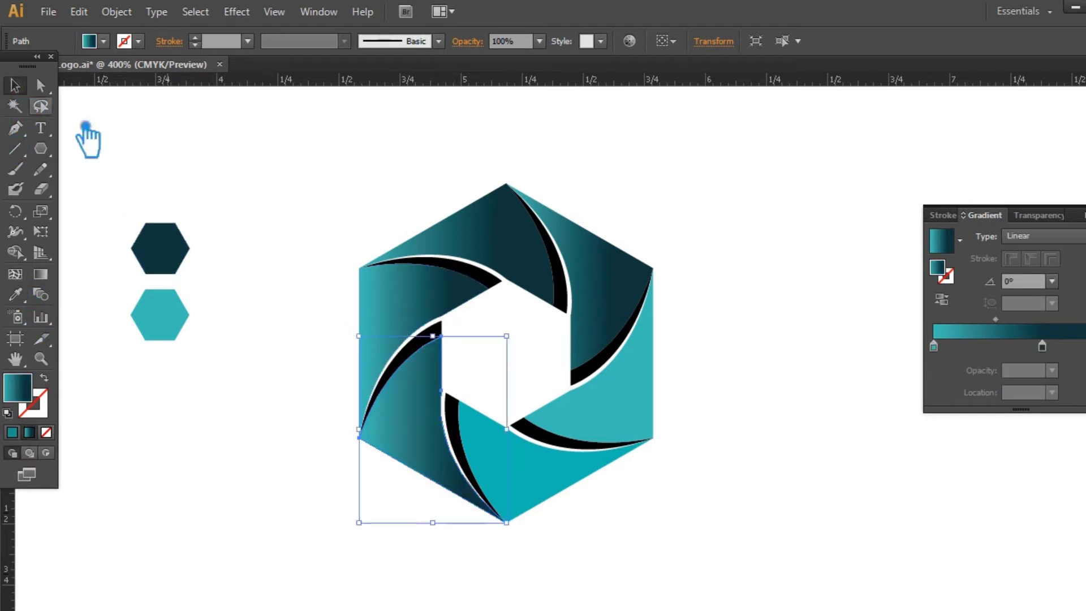
# - Copy the same gradient onto the bottom and lower-right segments
pyautogui.click(574, 492)
pyautogui.click(15, 294)
pyautogui.click(425, 425)
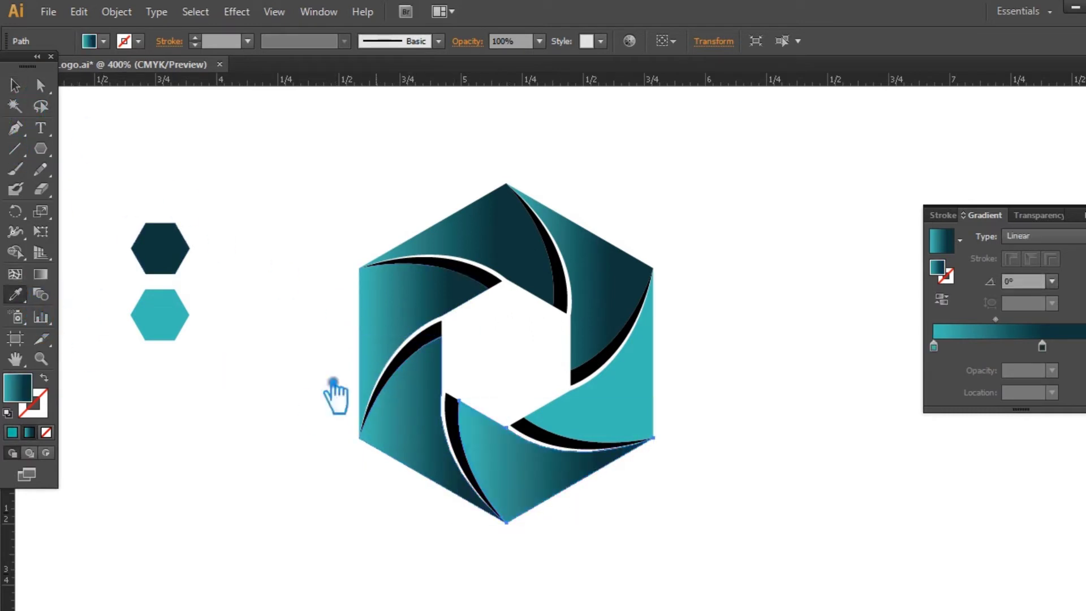
pyautogui.click(15, 85)
pyautogui.click(642, 390)
pyautogui.click(15, 294)
pyautogui.click(510, 463)
pyautogui.click(14, 85)
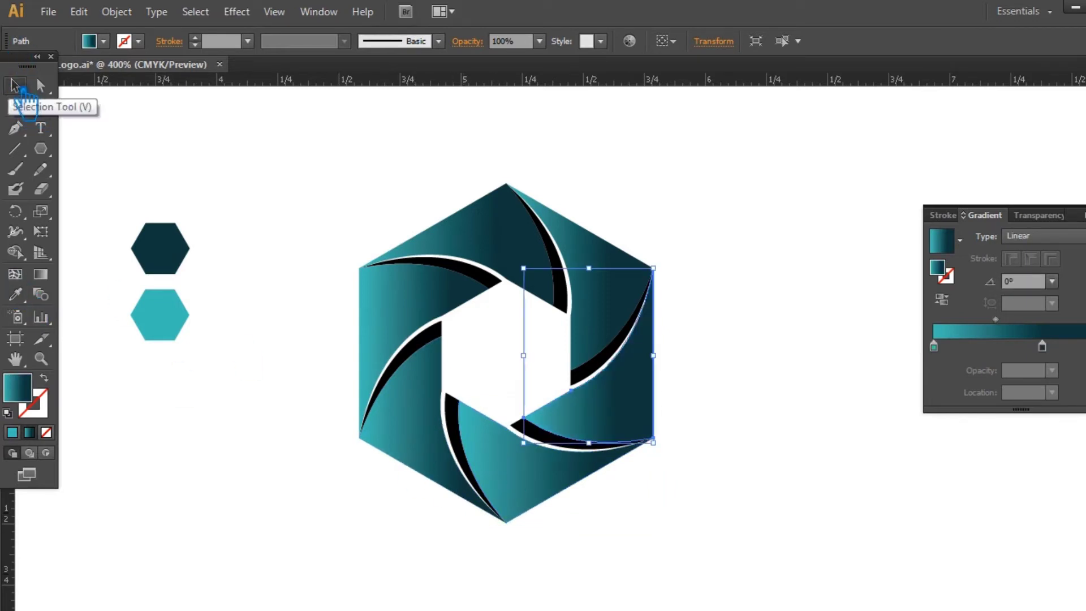
# - Redraw the left segment's gradient diagonally at about 49.2° from its outer lower corner to its inner upper corner, and shift its midpoint toward the dark stop
pyautogui.click(419, 329)
pyautogui.click(50, 276)
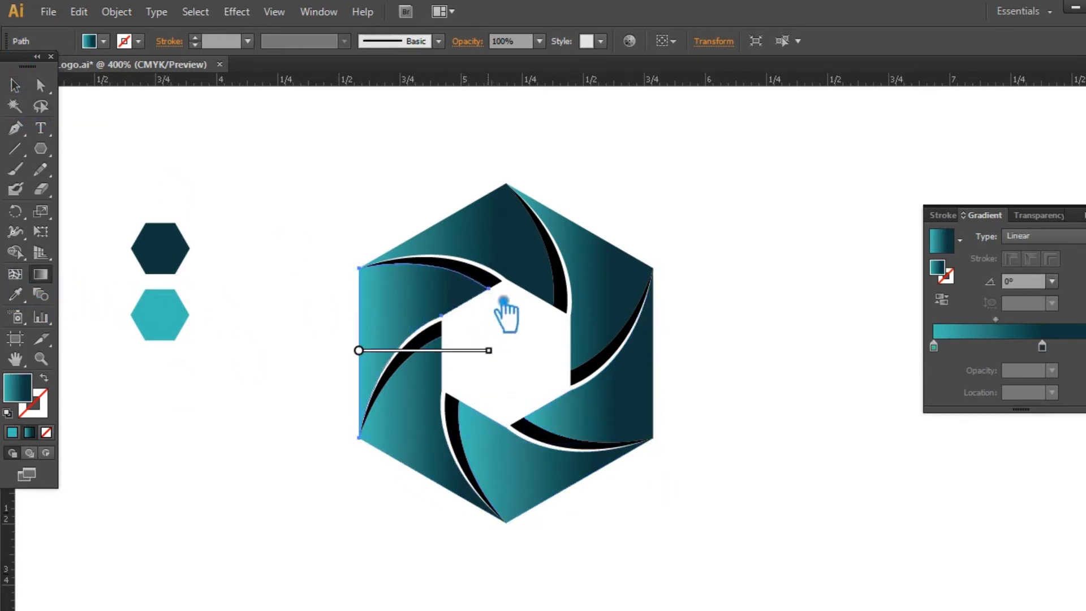
pyautogui.moveTo(487, 288); pyautogui.dragTo(357, 436)
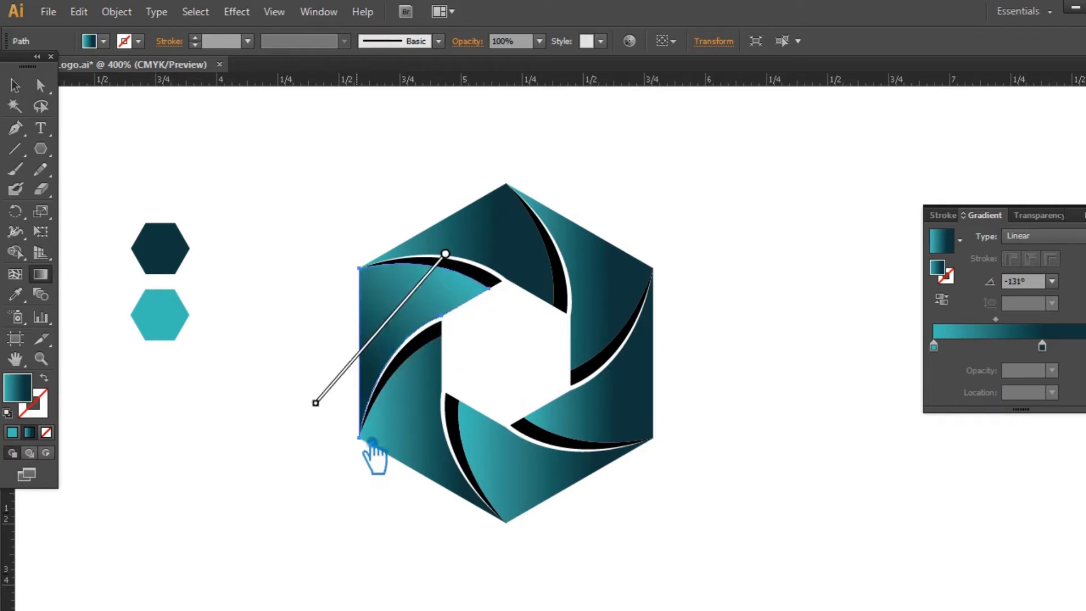
pyautogui.click(941, 300)
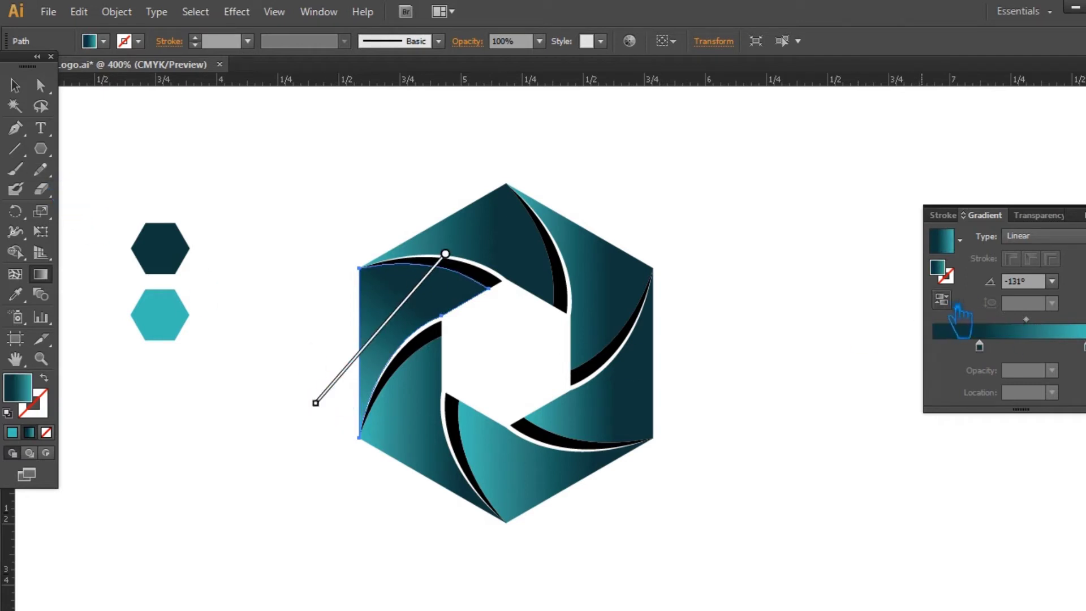
pyautogui.click(941, 300)
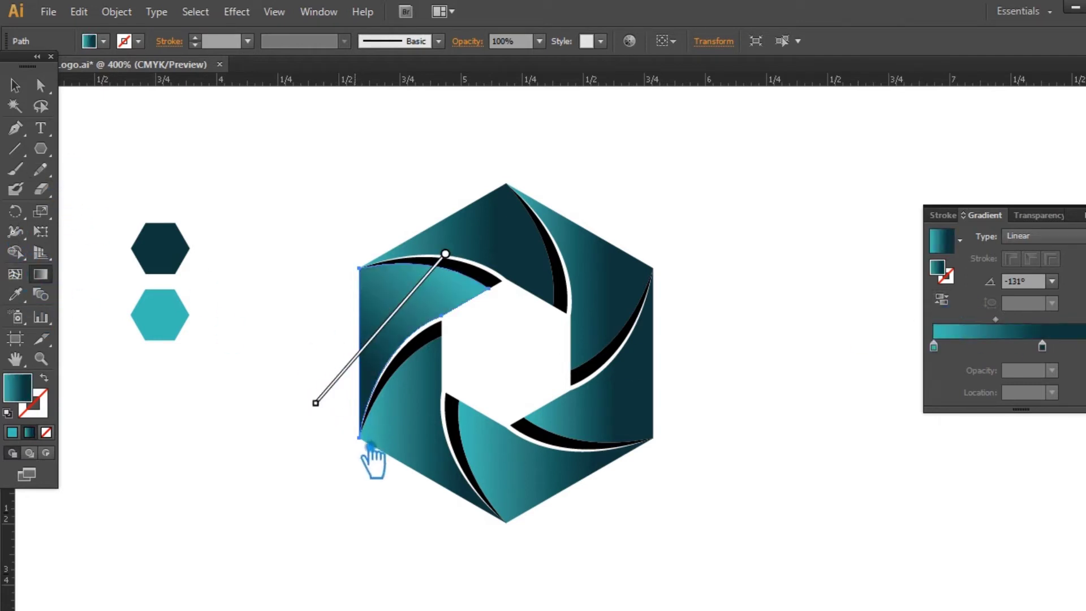
pyautogui.moveTo(382, 412)
pyautogui.mouseDown()
pyautogui.moveTo(480, 298)
pyautogui.moveTo(502, 297)
pyautogui.mouseUp()
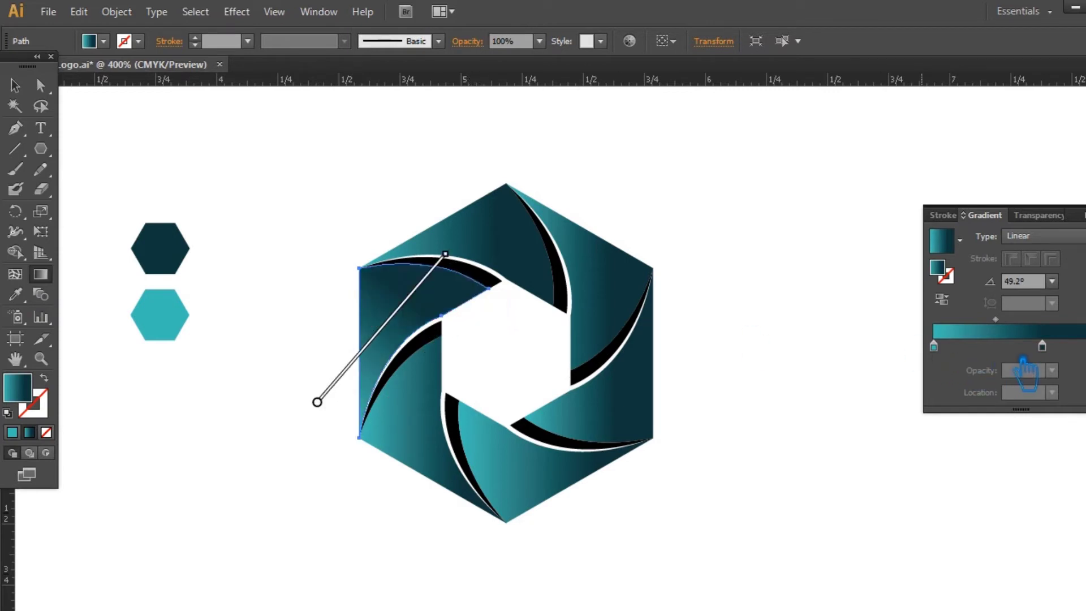
pyautogui.moveTo(996, 321)
pyautogui.mouseDown()
pyautogui.moveTo(1036, 331)
pyautogui.moveTo(1012, 331)
pyautogui.mouseUp()
# - Copy the left segment's adjusted gradient onto the upper-left segment, and the upper-left segment's gradient onto the upper-right one
pyautogui.click(16, 85)
pyautogui.click(530, 243)
pyautogui.click(15, 294)
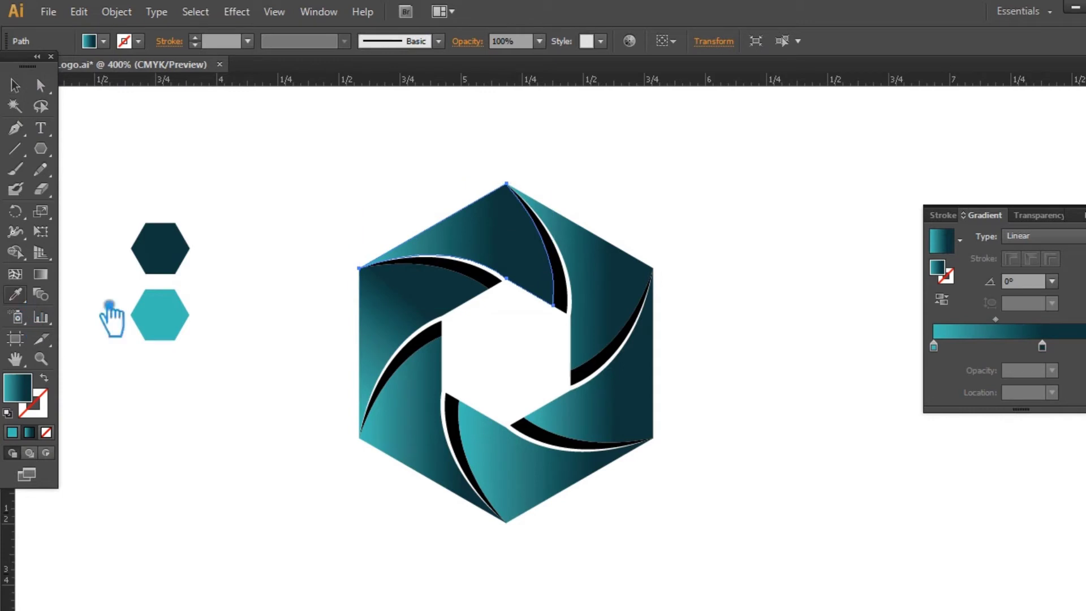
pyautogui.click(408, 326)
pyautogui.click(15, 85)
pyautogui.click(622, 296)
pyautogui.click(16, 294)
pyautogui.click(510, 243)
# - Redraw the lower-right segment's gradient diagonally at about -130.5°, running from its outer upper corner toward its inner lower corner
pyautogui.click(15, 85)
pyautogui.click(628, 429)
pyautogui.click(40, 274)
pyautogui.moveTo(670, 275)
pyautogui.mouseDown()
pyautogui.moveTo(534, 396)
pyautogui.moveTo(521, 424)
pyautogui.moveTo(540, 423)
pyautogui.mouseUp()
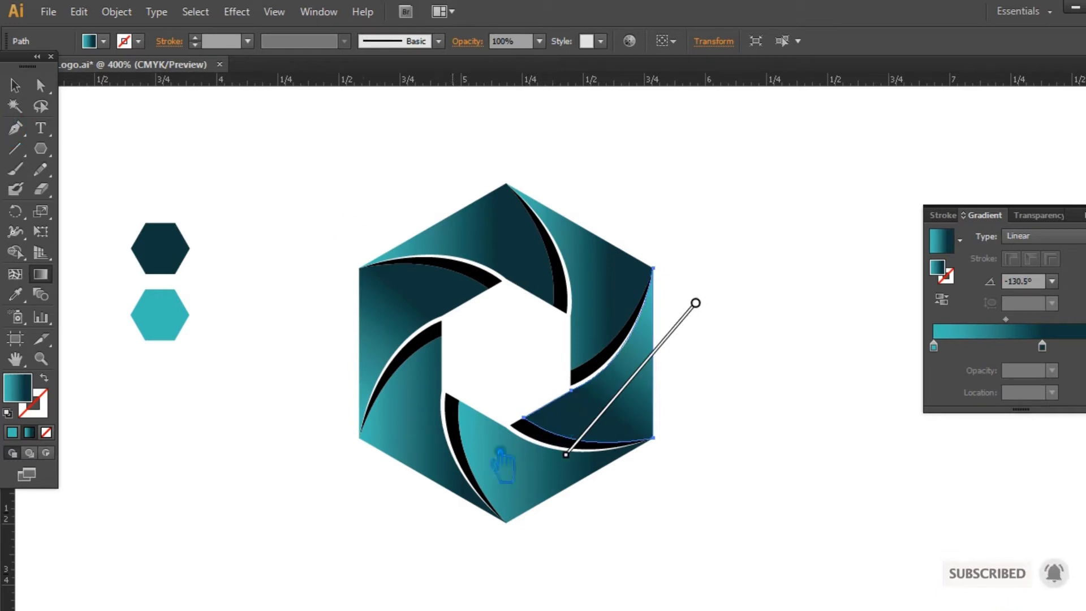
# - Redraw the bottom segment's gradient at about 170°, running from its outer right corner toward its inner left corner
pyautogui.click(16, 85)
pyautogui.click(541, 494)
pyautogui.click(40, 274)
pyautogui.moveTo(668, 445)
pyautogui.mouseDown()
pyautogui.moveTo(485, 436)
pyautogui.moveTo(475, 412)
pyautogui.mouseUp()
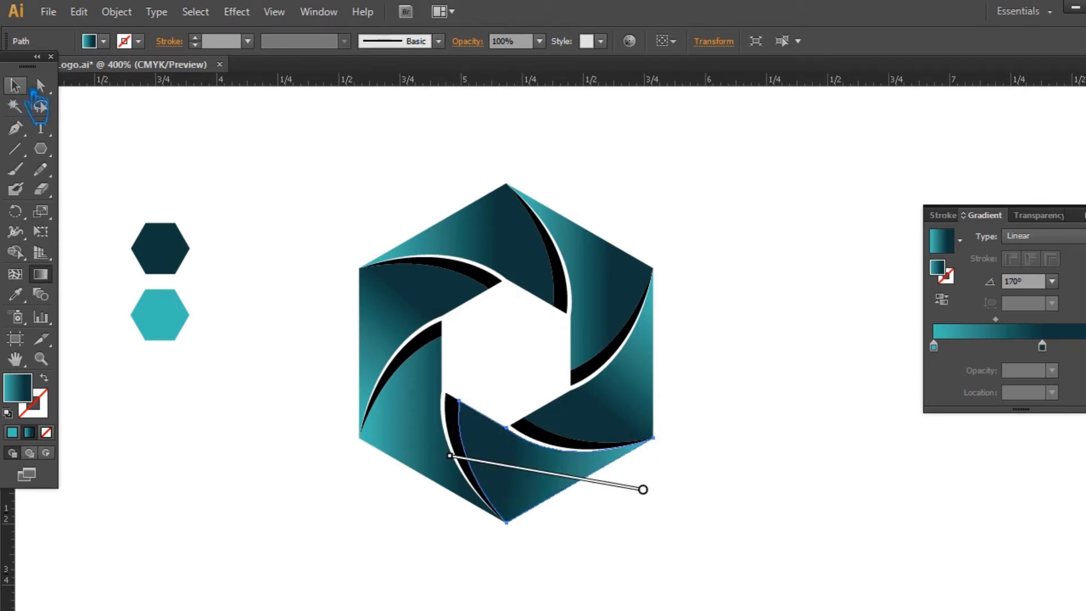
# - Redraw the lower-left segment's gradient from its bottom corner up to its inner top corner
pyautogui.click(15, 85)
pyautogui.click(435, 448)
pyautogui.click(41, 273)
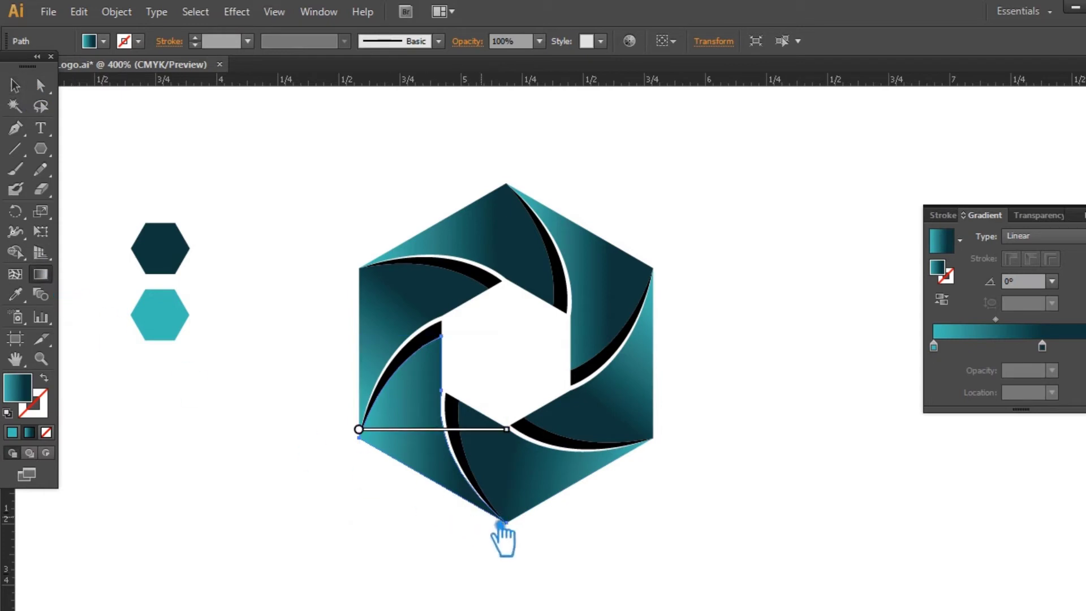
pyautogui.moveTo(506, 522)
pyautogui.mouseDown()
pyautogui.moveTo(458, 418)
pyautogui.moveTo(440, 339)
pyautogui.mouseUp()
# - Redraw the left segment's gradient at 49° from its outer lower corner past its inner upper corner, and deselect it
pyautogui.click(15, 85)
pyautogui.click(399, 300)
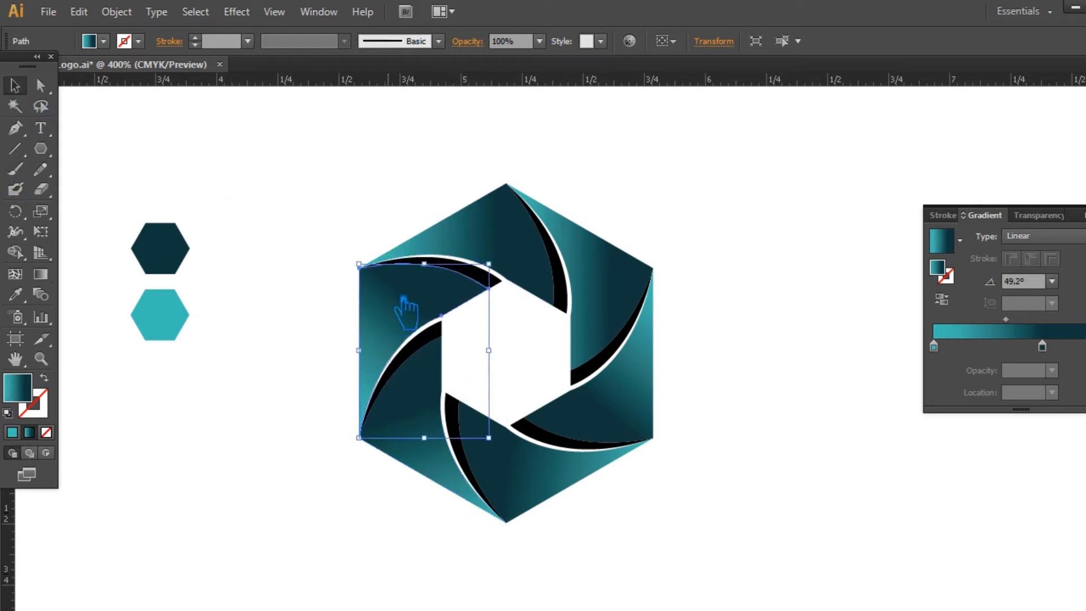
pyautogui.click(42, 274)
pyautogui.moveTo(372, 443); pyautogui.dragTo(505, 294)
pyautogui.press('v')
pyautogui.click(693, 190)
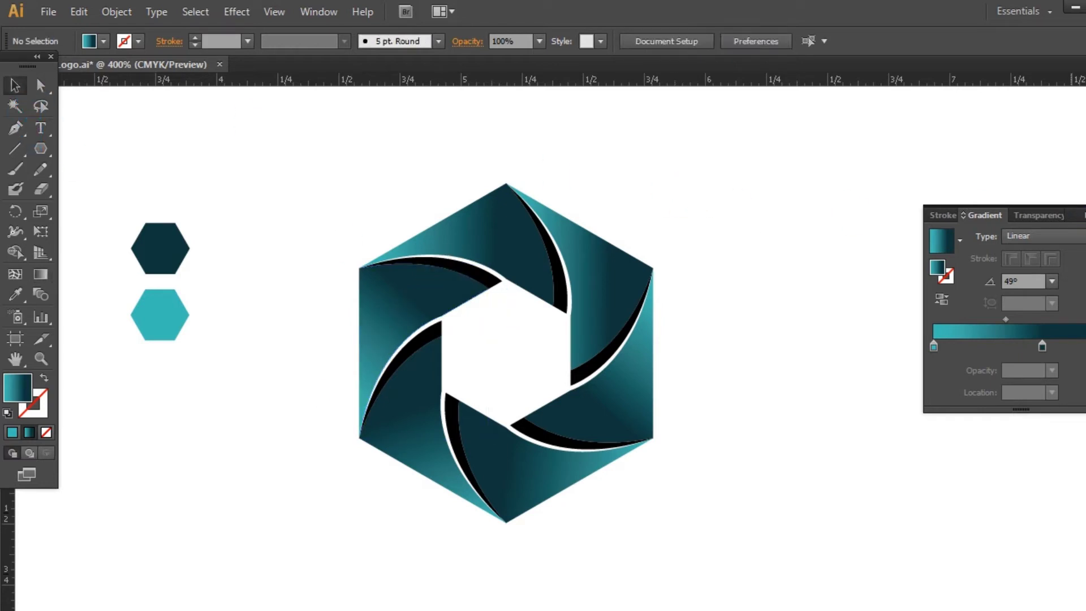
pyautogui.click(793, 283)
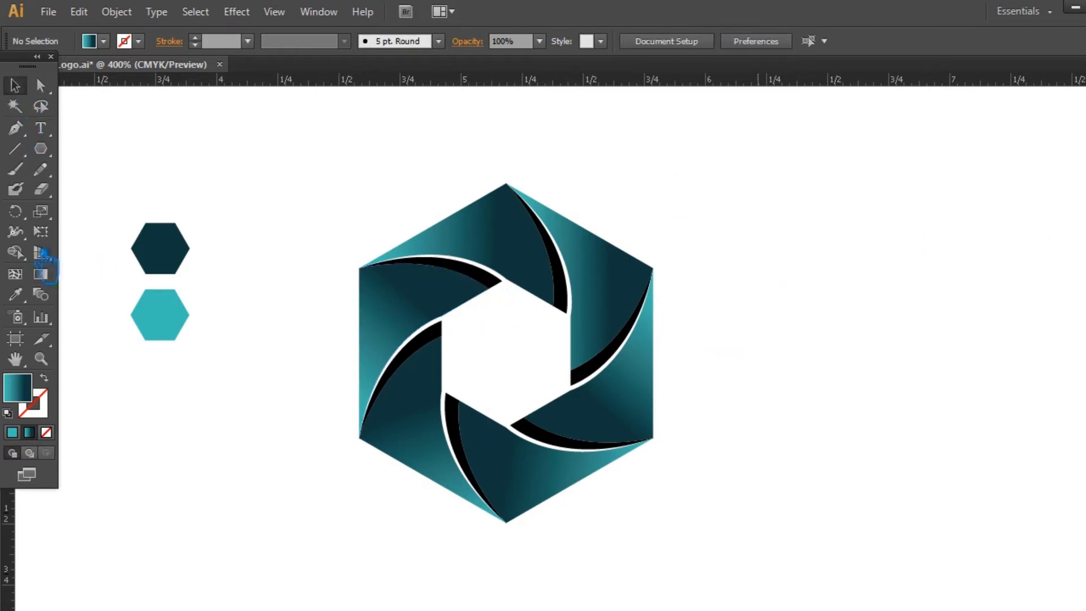
# - Duplicate the small dark hexagon just above itself and the small turquoise hexagon just below itself
pyautogui.moveTo(186, 248); pyautogui.dragTo(187, 179)
pyautogui.click(197, 189)
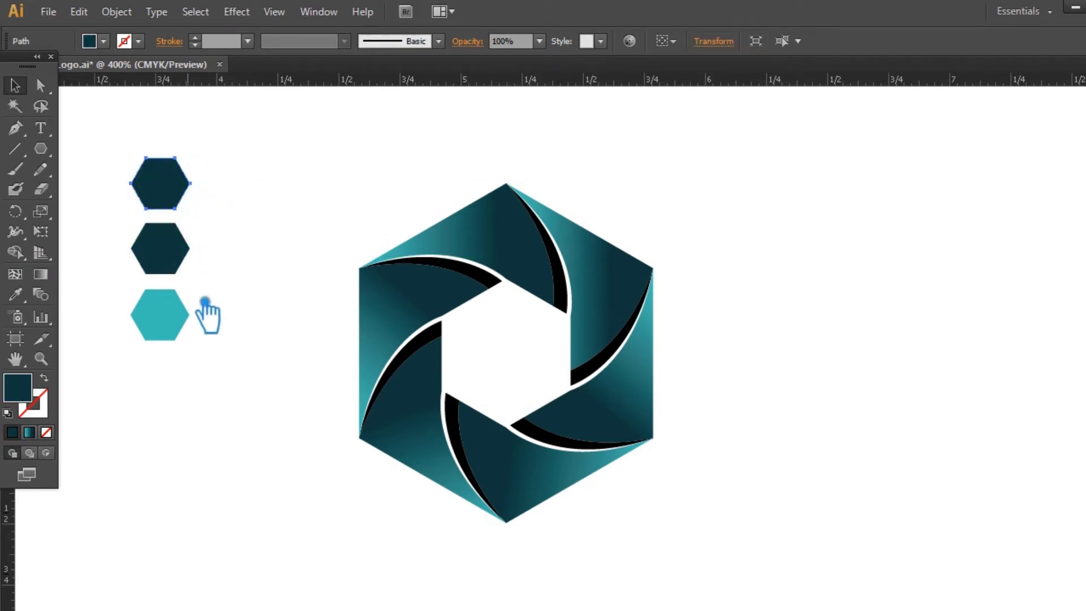
pyautogui.moveTo(182, 323); pyautogui.dragTo(176, 386)
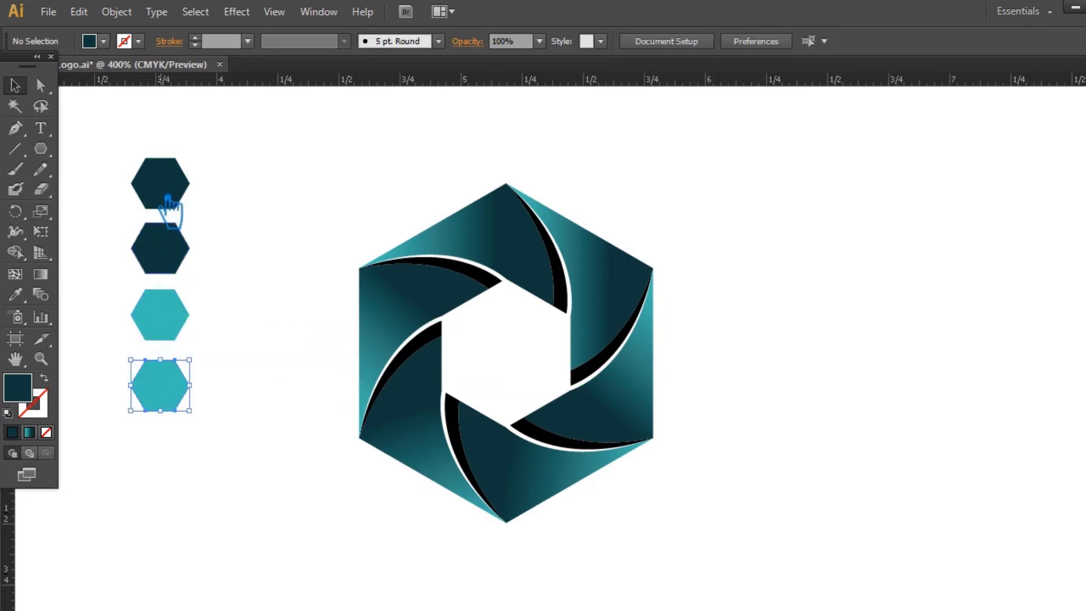
# - Recolour the upper of the two small turquoise hexagons with the dark hexagon's colour
pyautogui.click(164, 203)
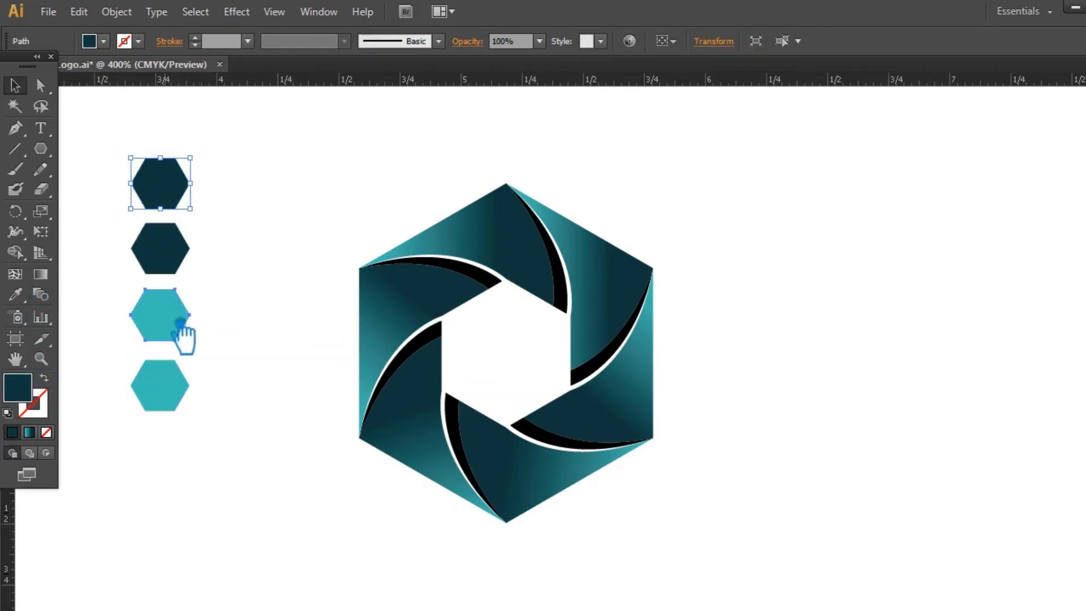
pyautogui.click(180, 323)
pyautogui.press('i')
pyautogui.click(186, 263)
pyautogui.press('v')
pyautogui.click(323, 211)
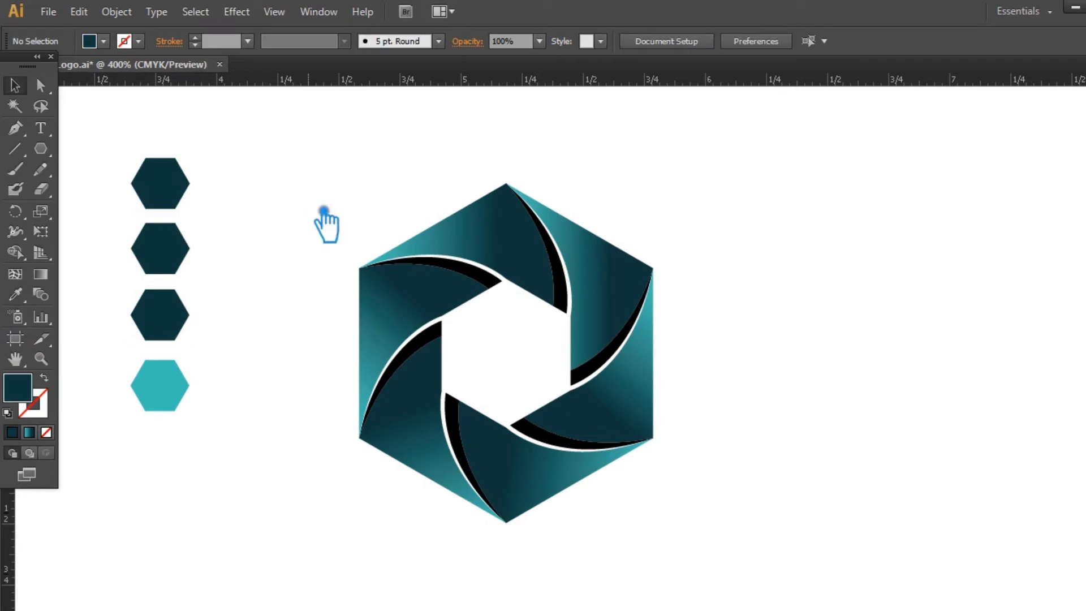
# - Copy the left segment's gradient onto the black crescent between the upper-left and left segments
pyautogui.click(502, 282)
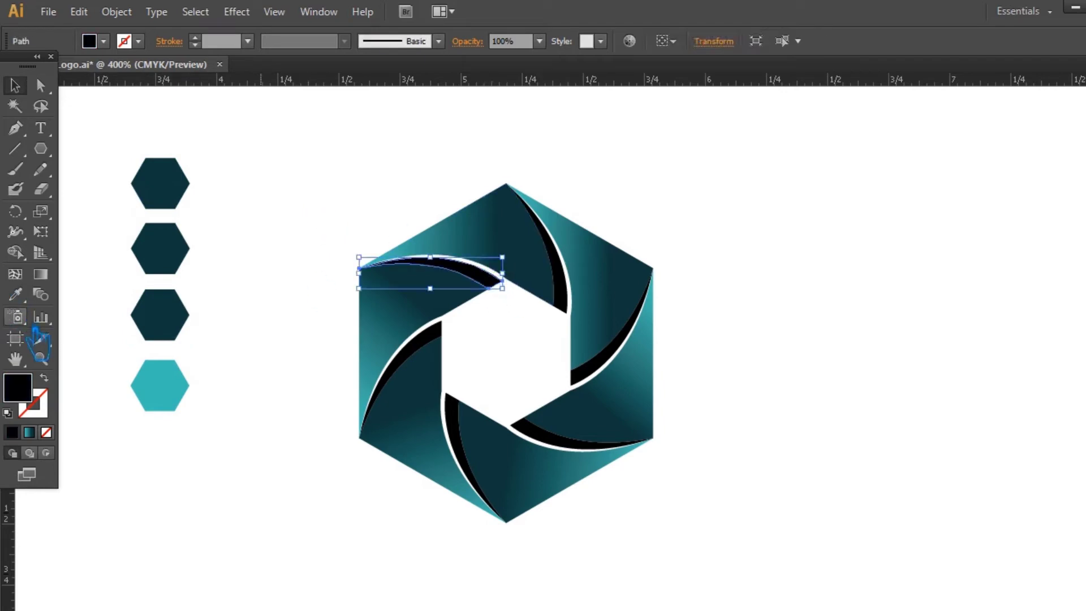
pyautogui.press('i')
pyautogui.click(415, 332)
pyautogui.click(27, 92)
pyautogui.click(412, 150)
# - Copy the upper-left segment's gradient onto the black crescent between the upper-left and upper-right segments
pyautogui.click(568, 310)
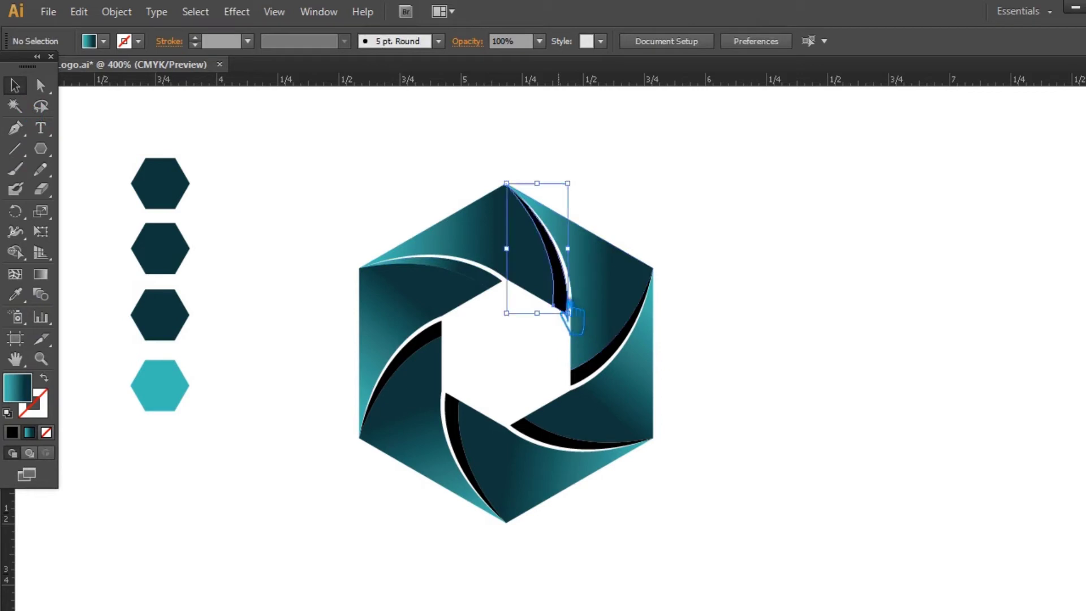
pyautogui.press('i')
pyautogui.click(508, 249)
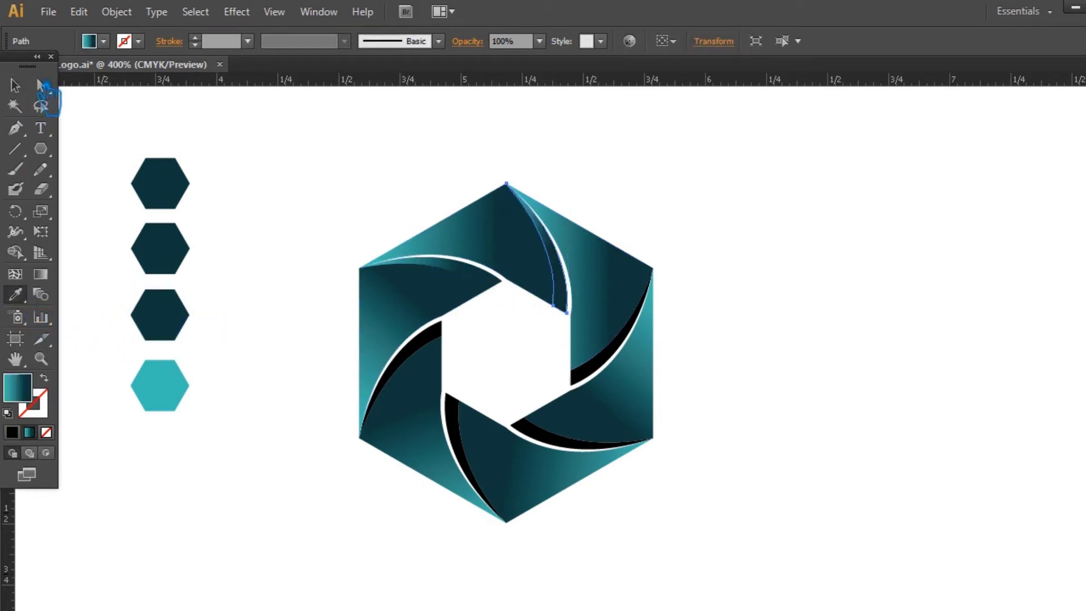
pyautogui.click(43, 88)
pyautogui.click(325, 148)
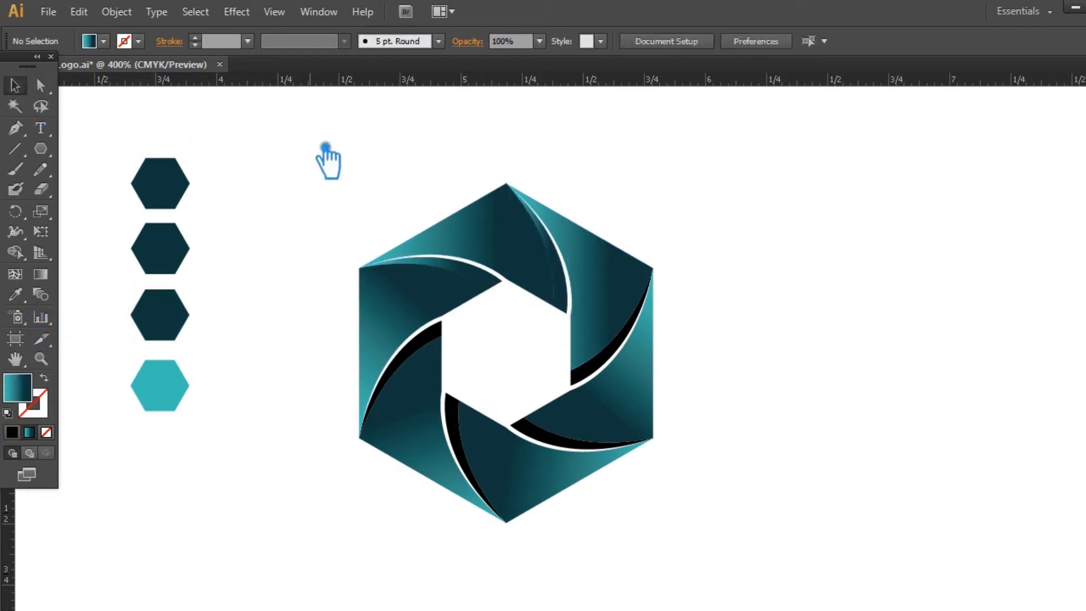
# - Copy the upper-right segment's gradient onto the black crescent between the upper-right and lower-right segments
pyautogui.click(620, 366)
pyautogui.press('i')
pyautogui.click(613, 325)
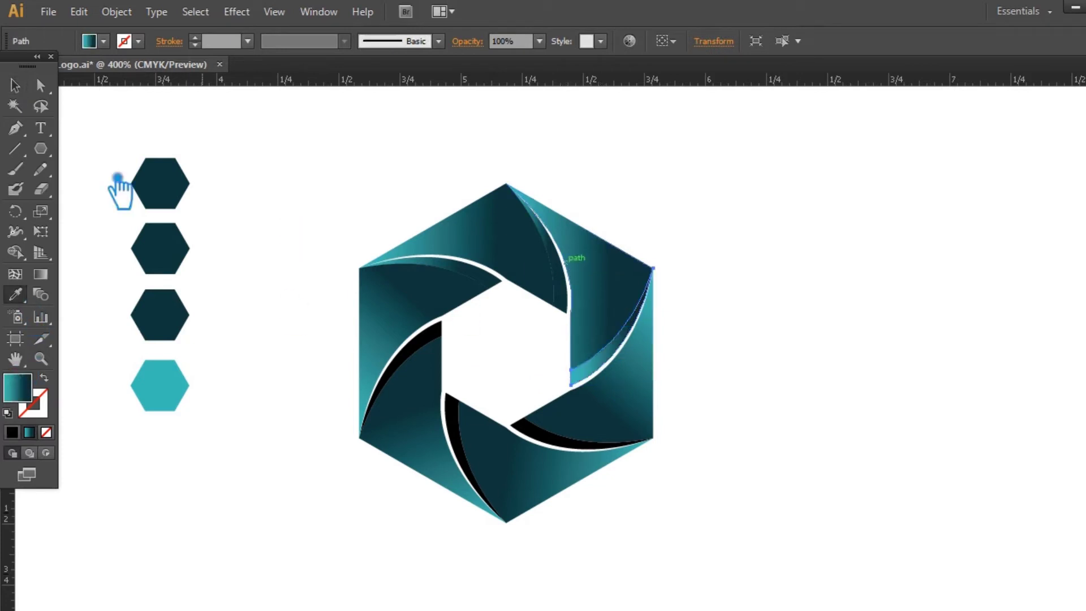
pyautogui.click(23, 87)
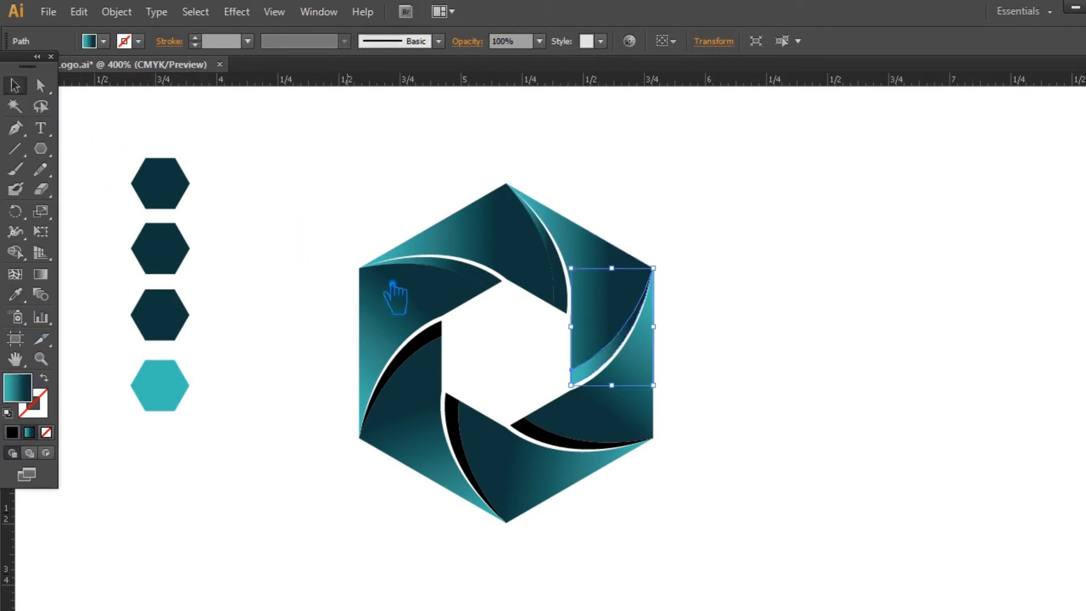
# - Reverse the gradients of the two crescents bordering the upper-left segment
pyautogui.click(565, 269)
pyautogui.hotkey('ctrl', 'F9')
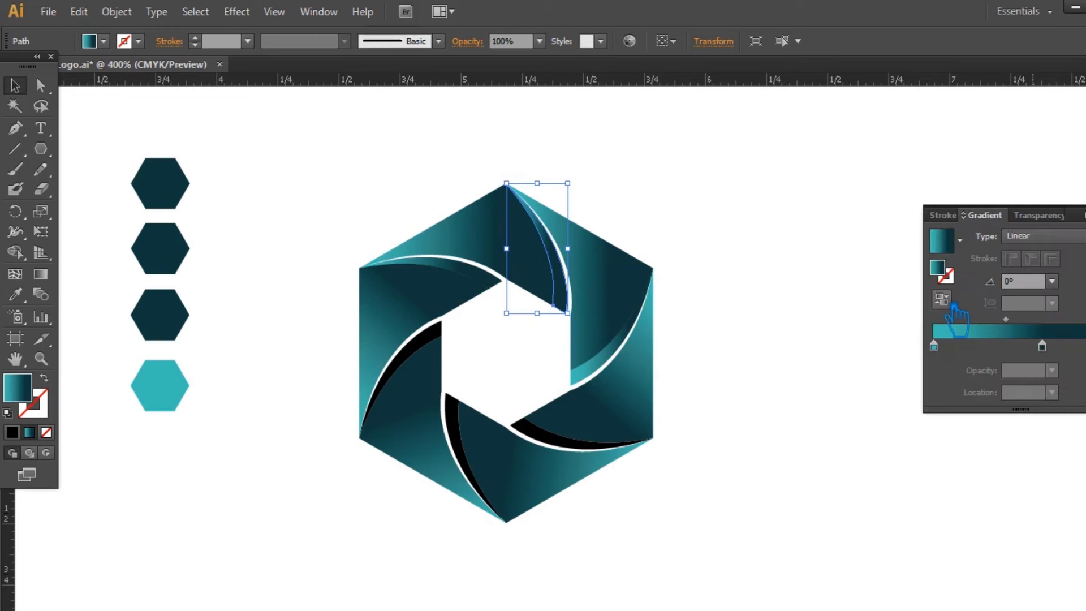
pyautogui.click(940, 299)
pyautogui.click(758, 216)
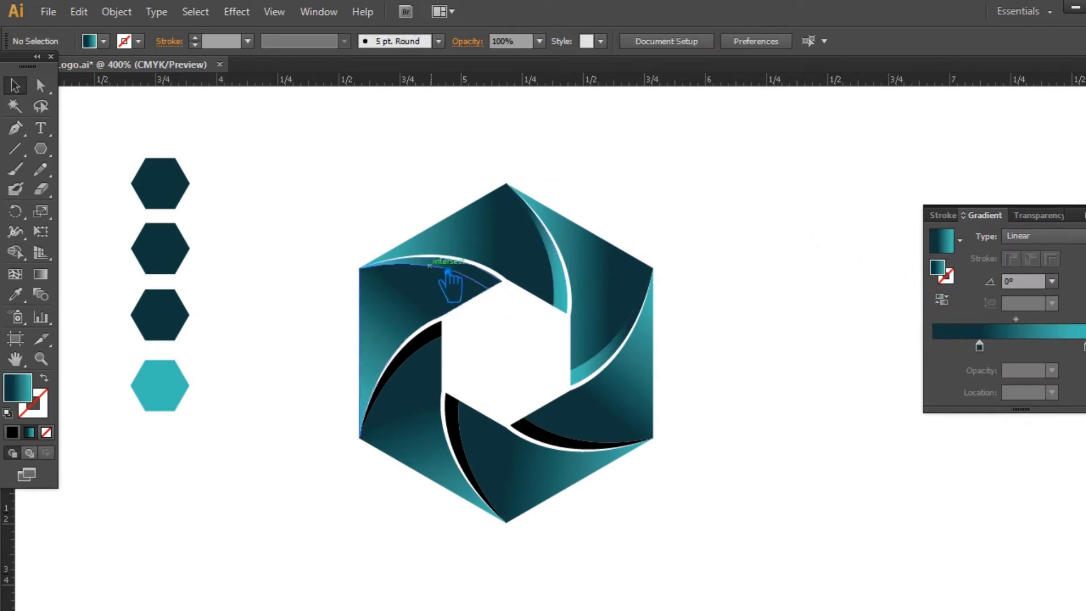
pyautogui.click(462, 276)
pyautogui.click(941, 298)
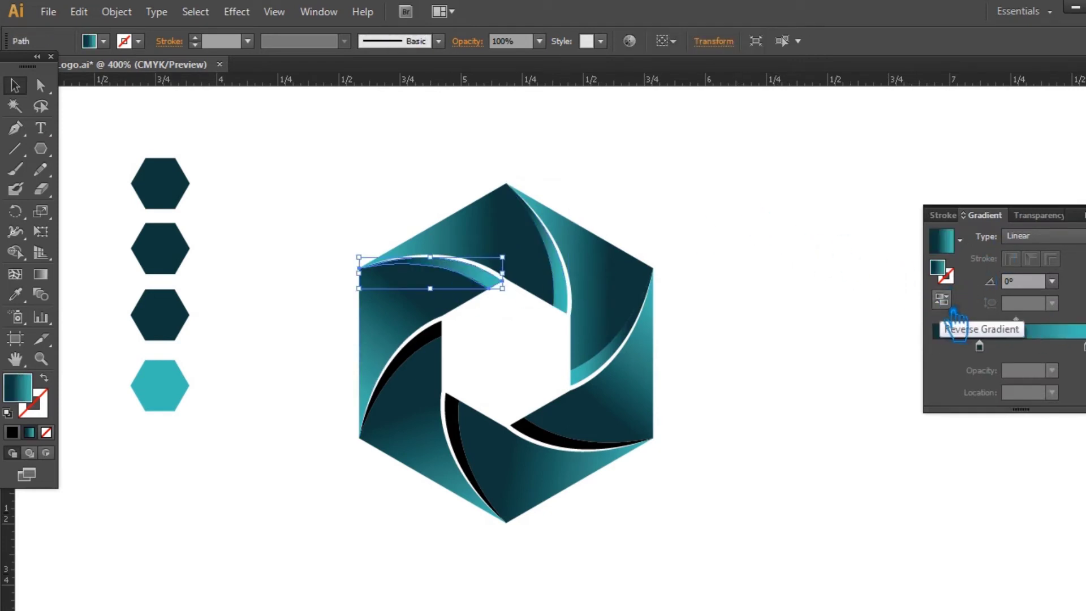
# - Fill the black crescents ending at the logo's lower-right and bottom corners with the teal-to-dark linear gradient
pyautogui.click(560, 444)
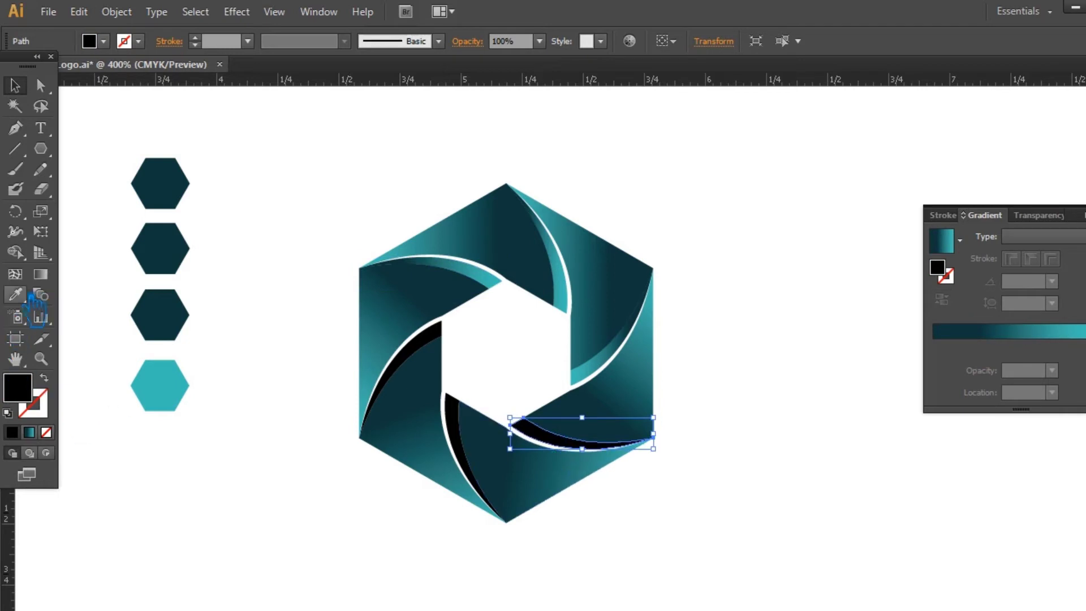
pyautogui.click(646, 433)
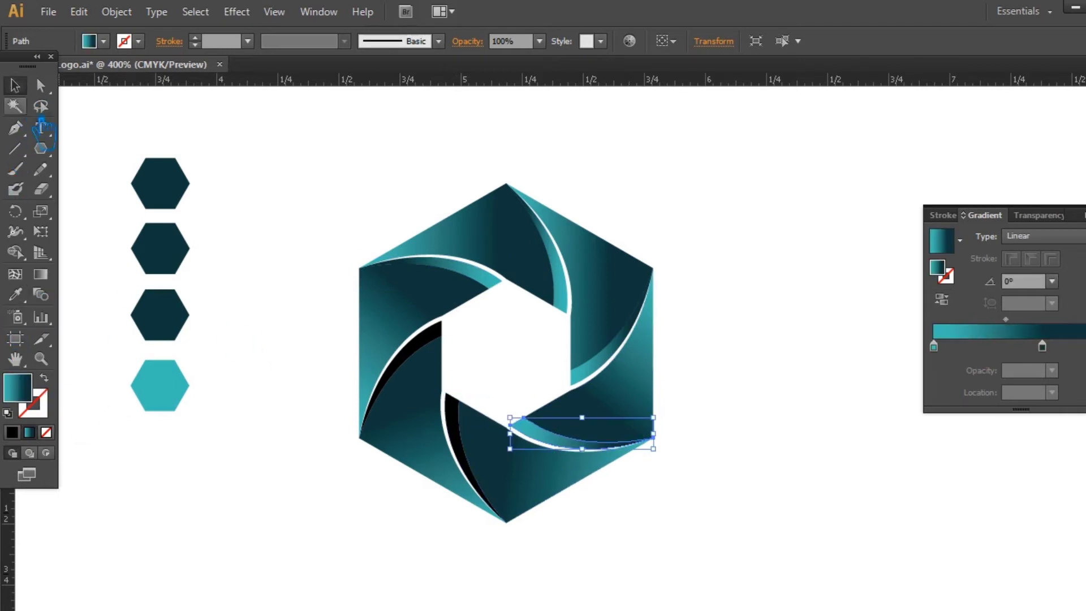
pyautogui.click(455, 429)
pyautogui.press('i')
pyautogui.click(552, 440)
pyautogui.click(14, 85)
# - Fill the remaining black crescent, ending at the logo's lower-left corner, with the dark-to-teal linear gradient
pyautogui.click(434, 356)
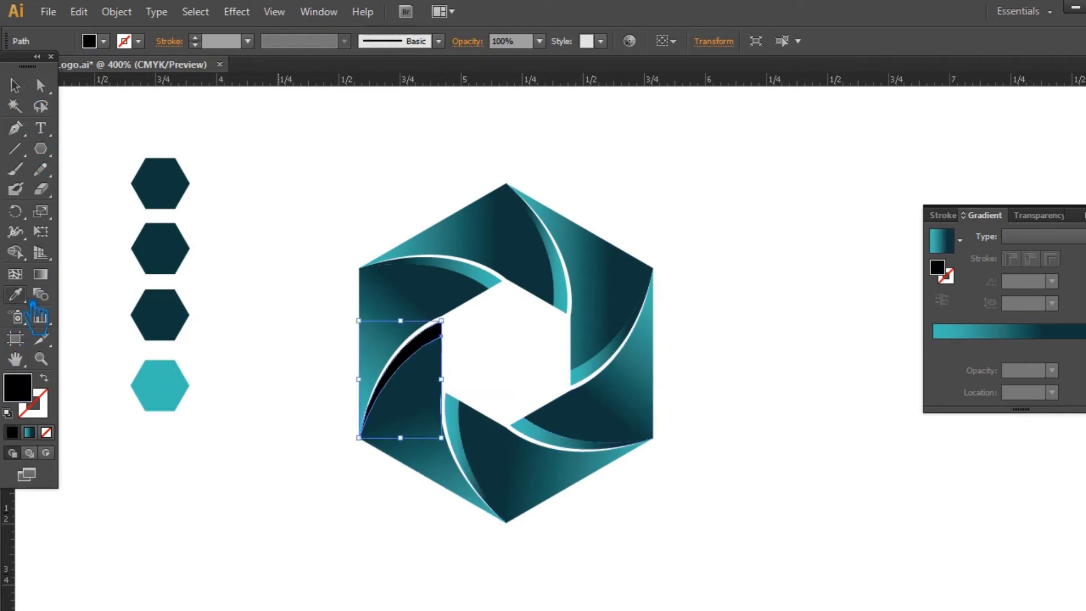
pyautogui.click(508, 298)
pyautogui.click(15, 85)
pyautogui.click(665, 186)
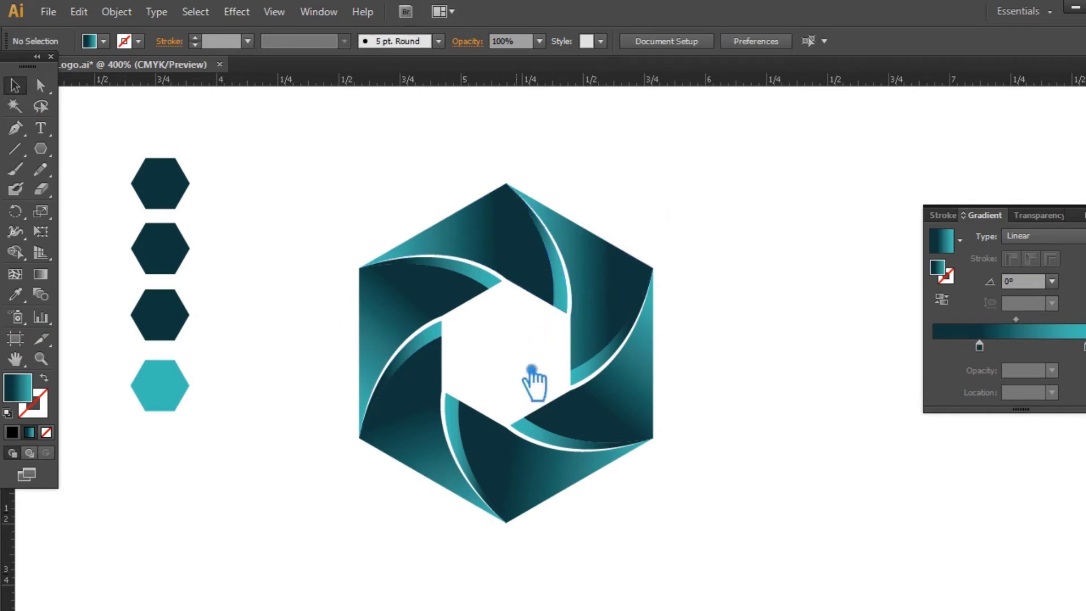
# - On the crescent ending at the top corner, set the dark gradient stop to 22.58% and the gradient midpoint to 78.3%
pyautogui.click(579, 308)
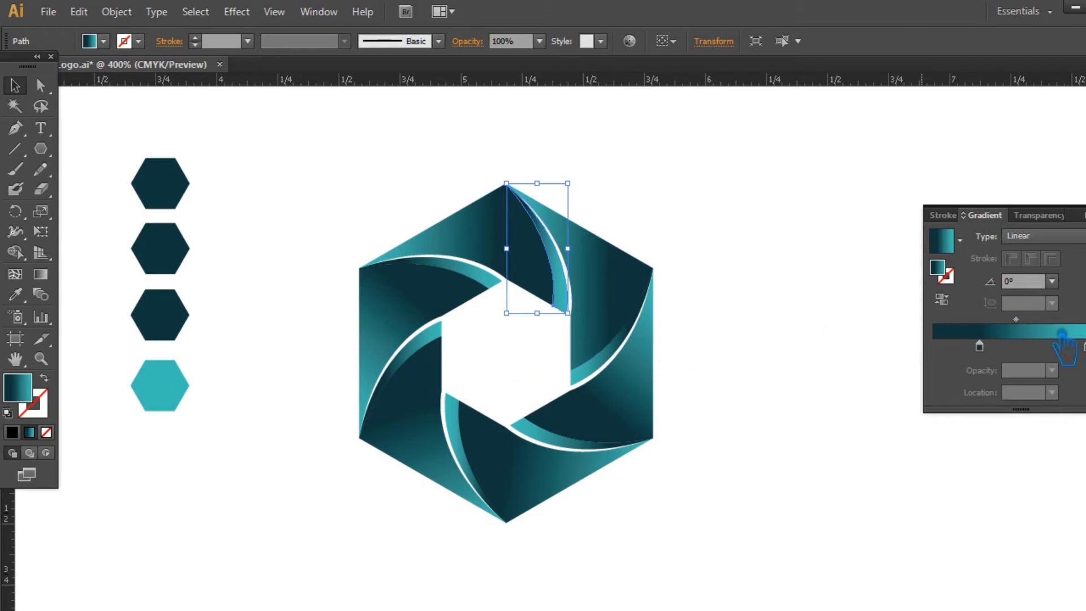
pyautogui.moveTo(1029, 330); pyautogui.dragTo(1064, 328)
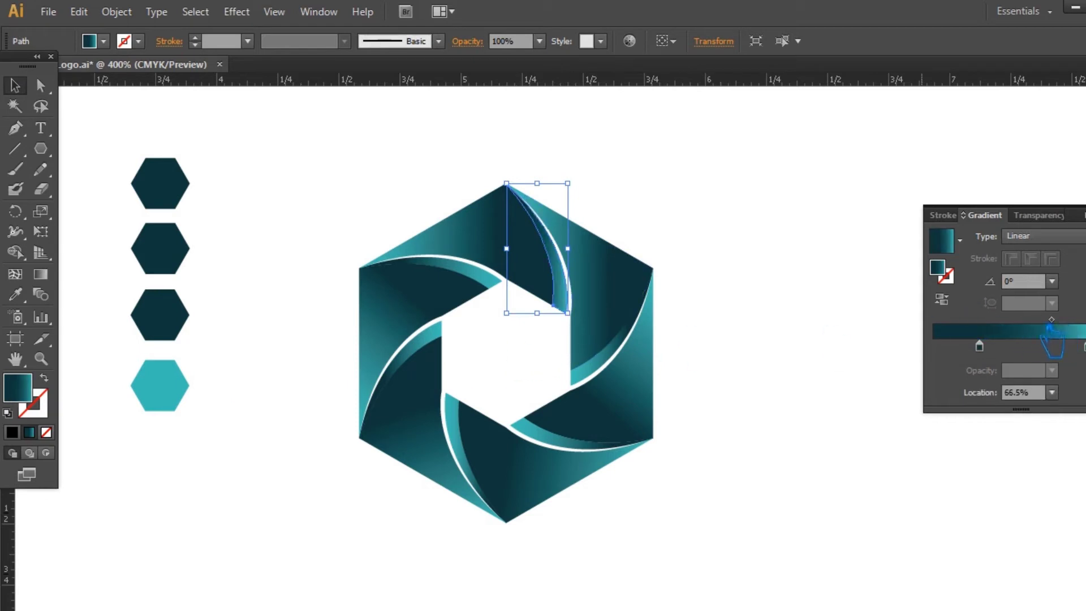
pyautogui.moveTo(996, 353); pyautogui.dragTo(983, 356)
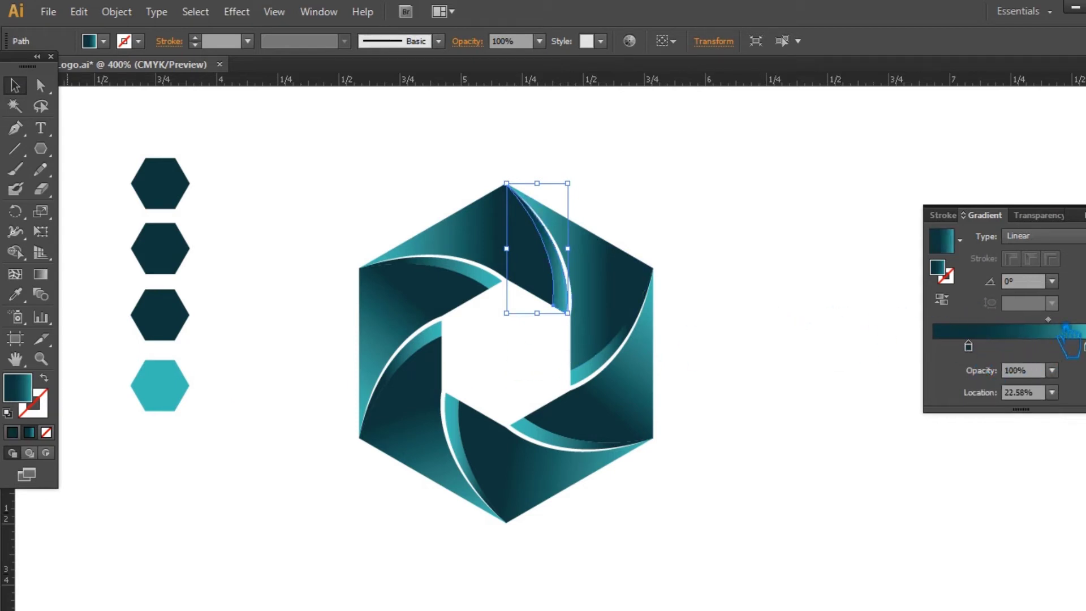
pyautogui.moveTo(1065, 330); pyautogui.dragTo(1079, 330)
pyautogui.click(720, 318)
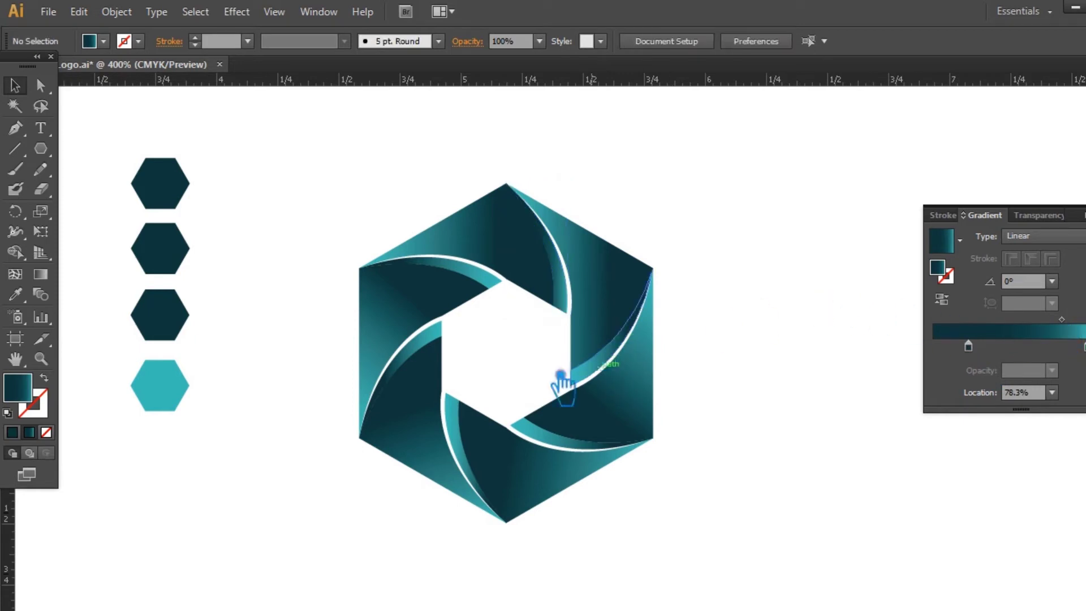
pyautogui.click(122, 201)
pyautogui.click(170, 266)
pyautogui.click(15, 294)
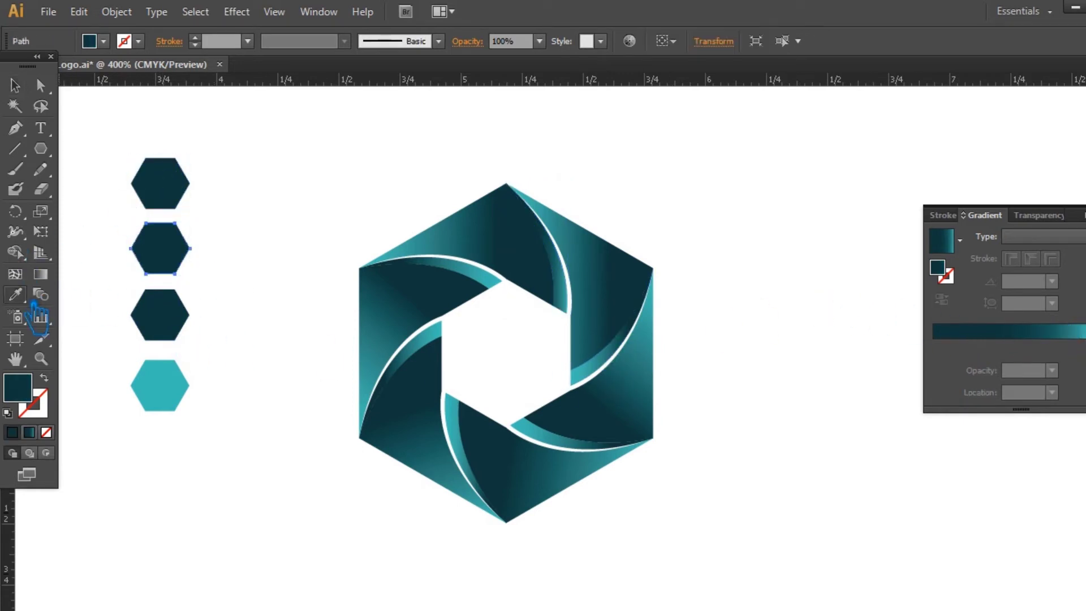
pyautogui.click(528, 242)
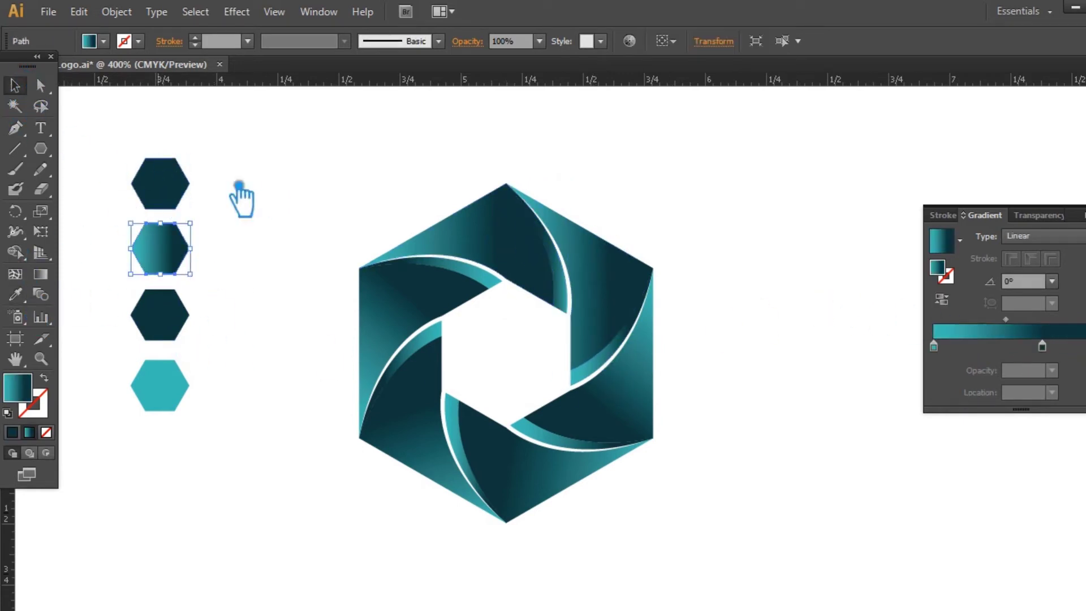
pyautogui.hotkey('ctrl', 'z')
# - Duplicate the column of four small hexagon swatches directly to its right
pyautogui.click(308, 283)
pyautogui.moveTo(247, 416); pyautogui.dragTo(120, 161)
pyautogui.moveTo(184, 191); pyautogui.dragTo(258, 191)
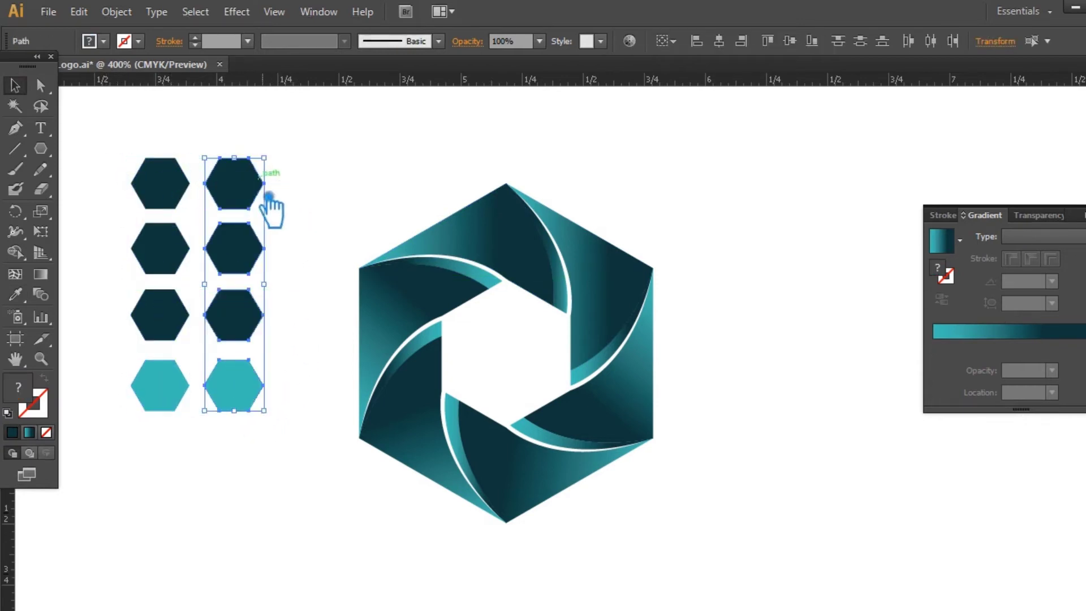
pyautogui.click(298, 428)
# - Copy the upper-left segment's teal-to-dark gradient onto the top hexagon swatch in the duplicated column
pyautogui.press('i')
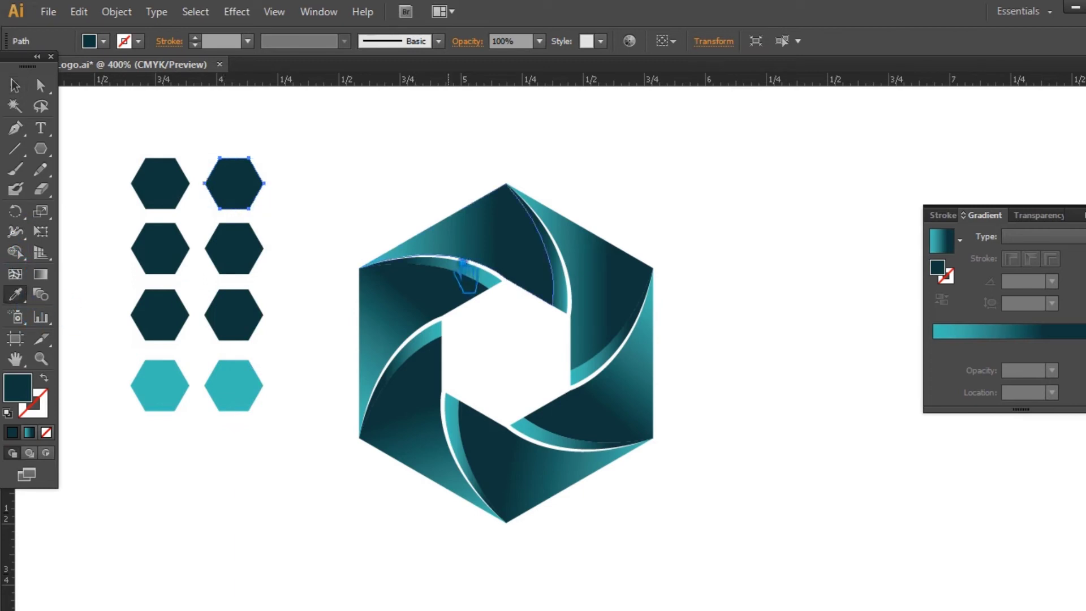
pyautogui.click(490, 261)
pyautogui.press('v')
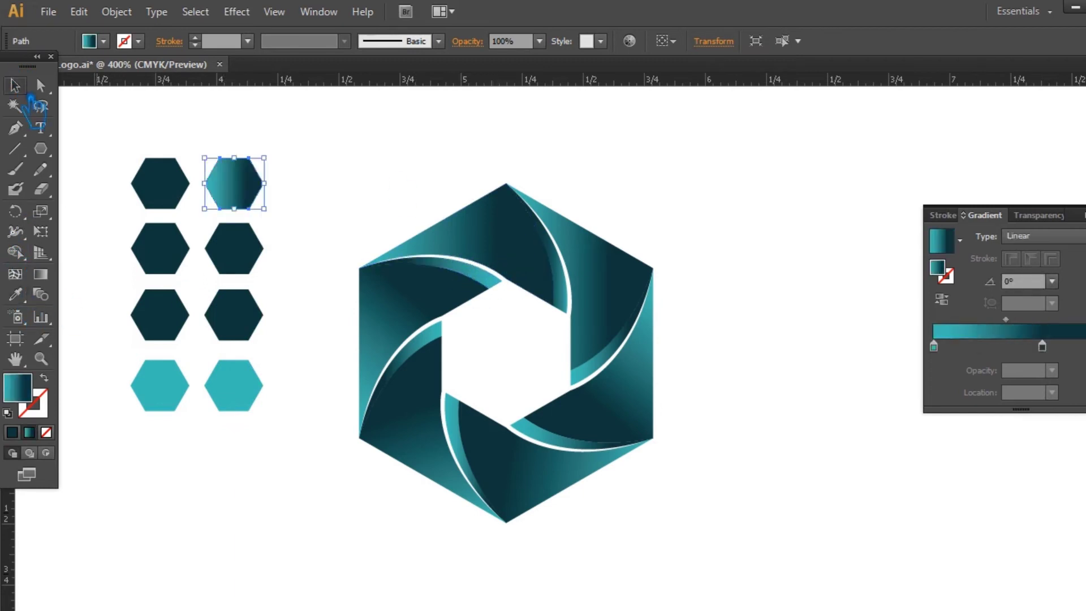
# - Copy the adjusted gradient of the crescent at the top corner onto the second hexagon swatch in the duplicated column
pyautogui.click(573, 295)
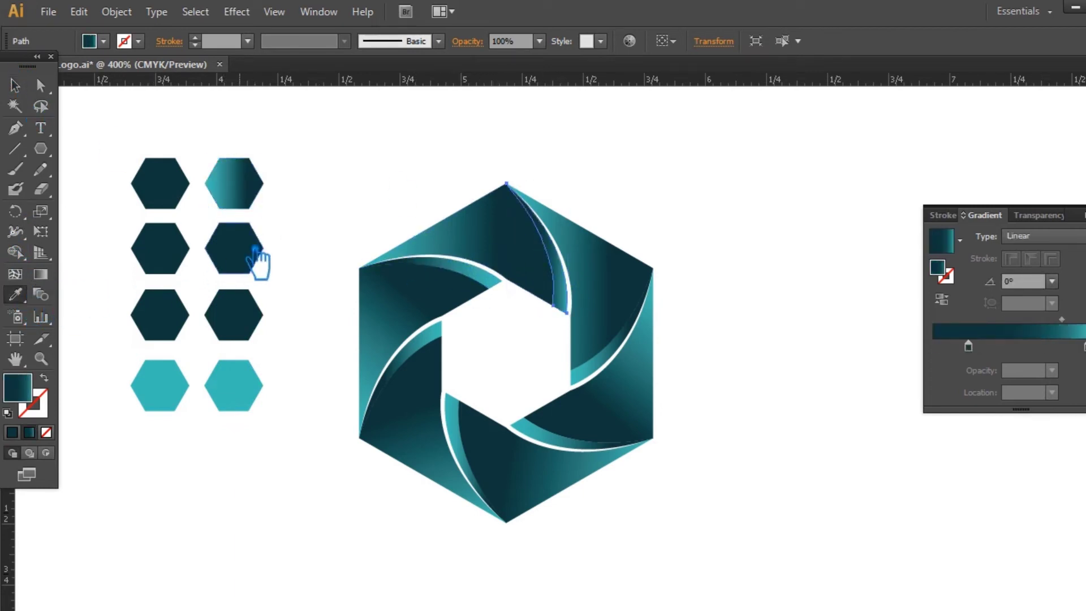
pyautogui.click(362, 156)
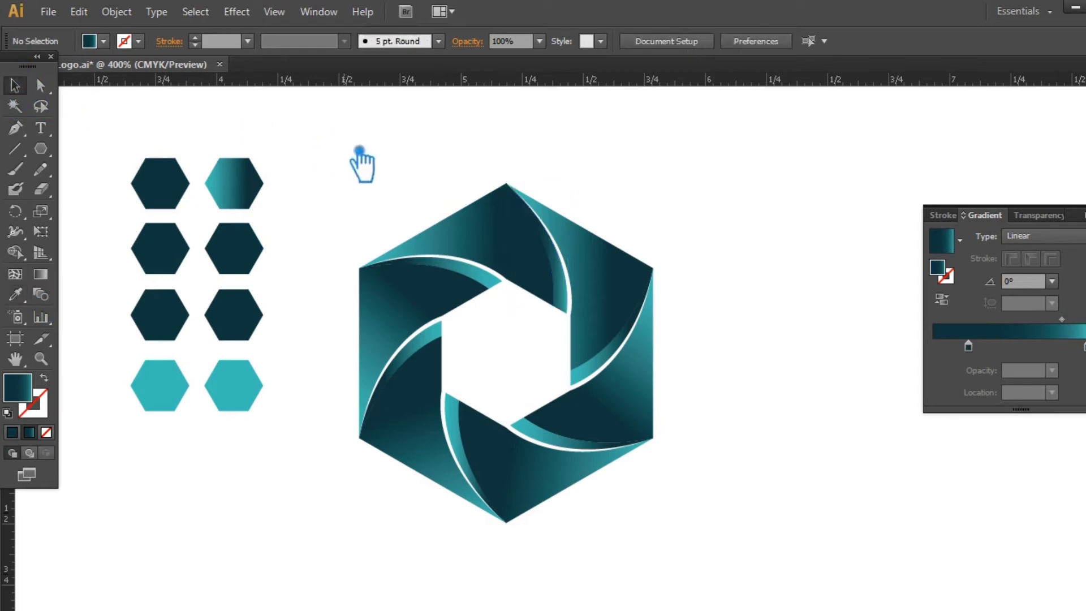
pyautogui.click(257, 250)
pyautogui.press('i')
pyautogui.click(577, 310)
pyautogui.click(23, 87)
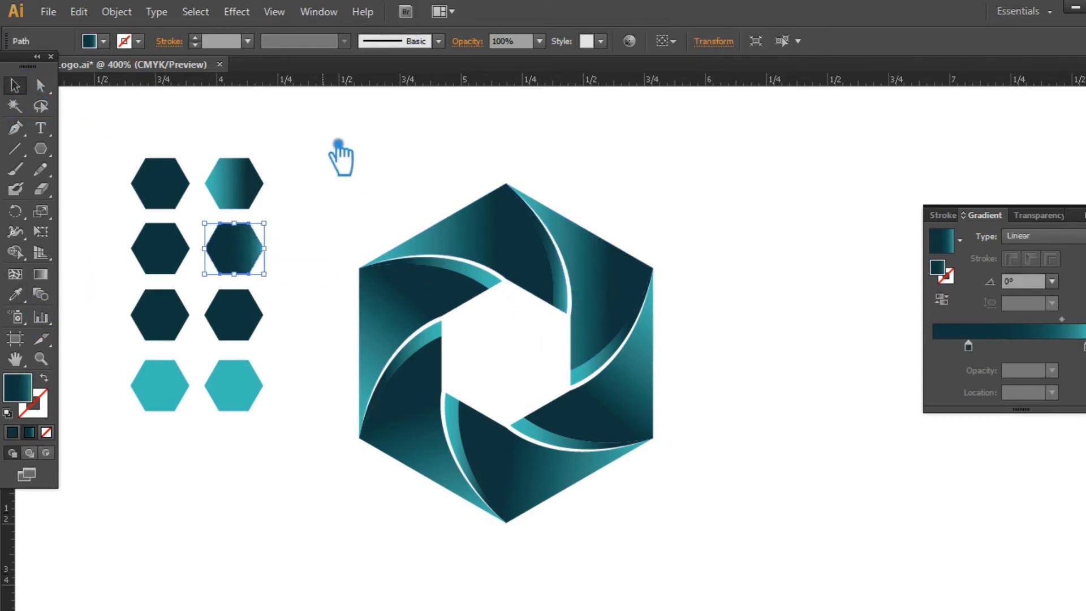
pyautogui.click(339, 158)
# - Apply the adjusted dark-to-teal gradient to the crescents ending at the logo's upper-left and lower-left corners
pyautogui.click(496, 283)
pyautogui.press('i')
pyautogui.click(25, 86)
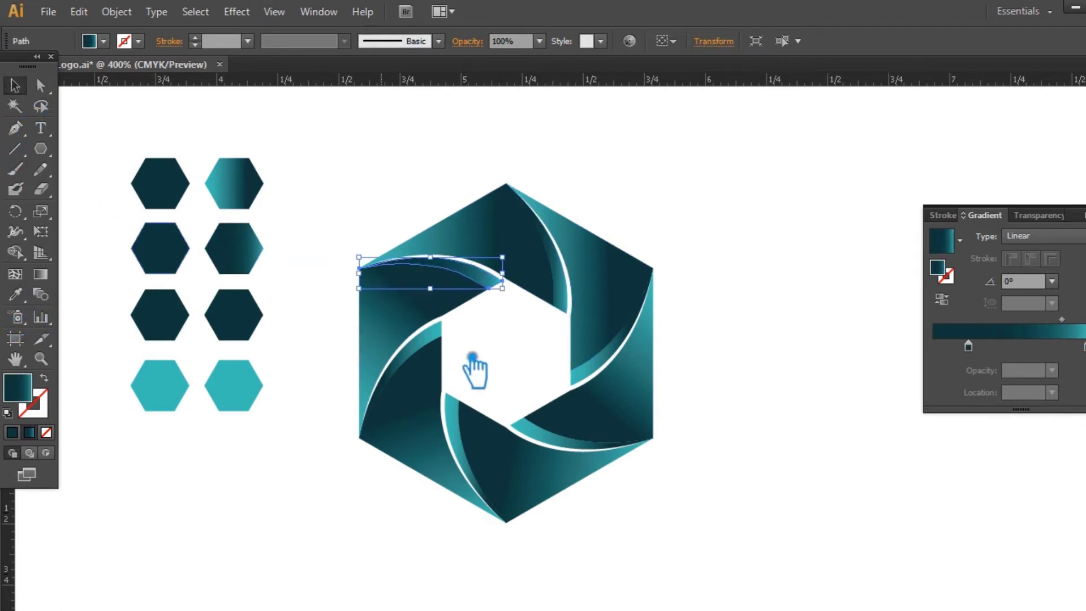
pyautogui.click(424, 362)
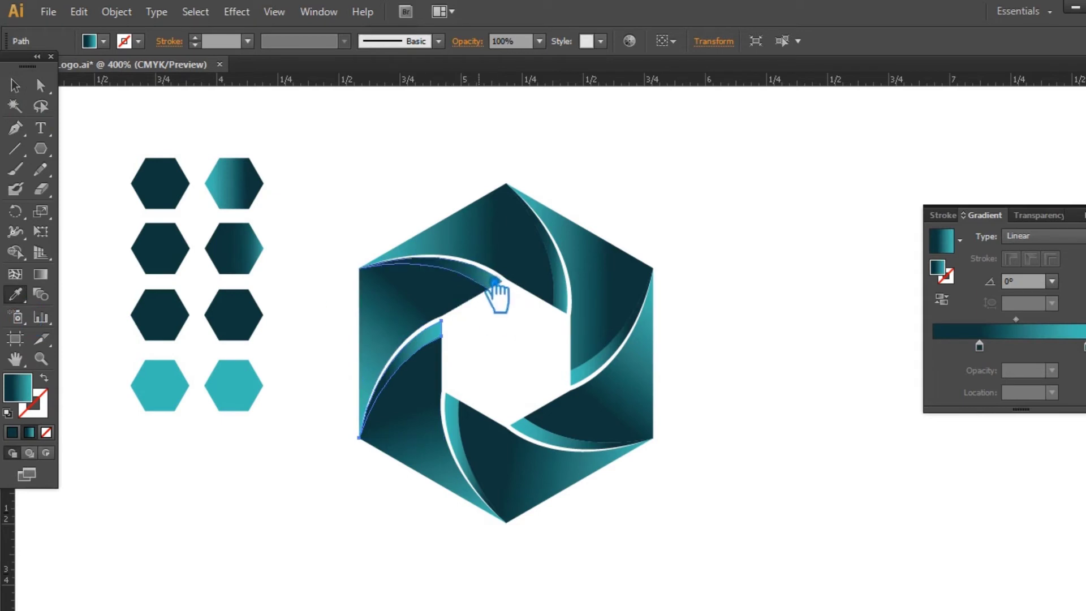
pyautogui.click(497, 290)
pyautogui.click(16, 86)
pyautogui.click(473, 458)
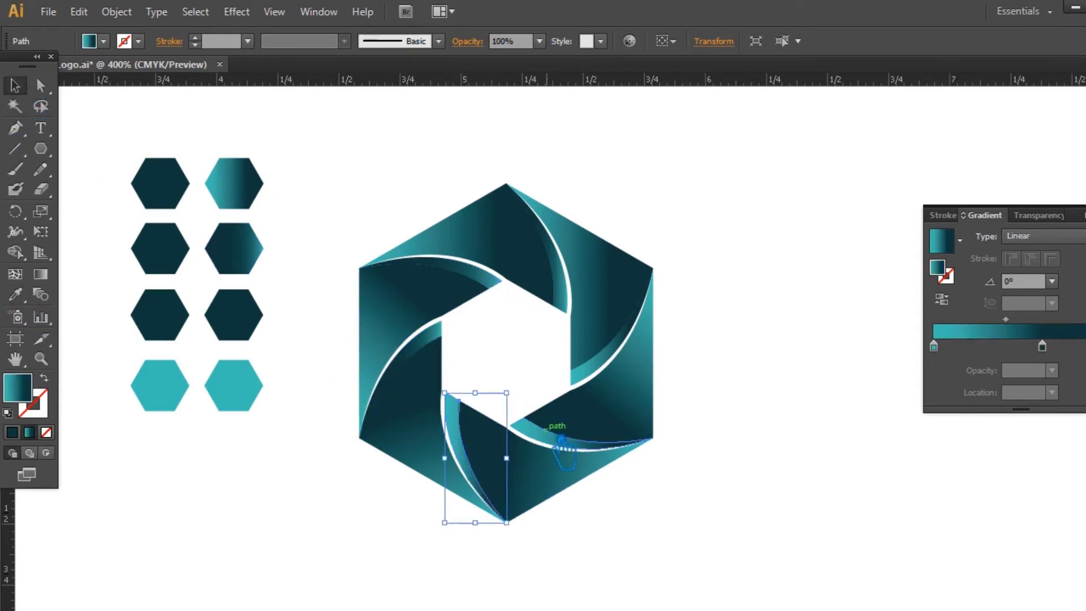
pyautogui.keyDown('shift'); pyautogui.click(554, 446); pyautogui.keyUp('shift')
pyautogui.keyDown('shift'); pyautogui.click(593, 385); pyautogui.keyUp('shift')
pyautogui.click(717, 323)
# - Copy the second gradient swatch onto the three crescents ending at the upper-right, lower-right and bottom corners together
pyautogui.click(597, 376)
pyautogui.keyDown('shift'); pyautogui.click(543, 441); pyautogui.keyUp('shift')
pyautogui.keyDown('shift'); pyautogui.click(465, 424); pyautogui.keyUp('shift')
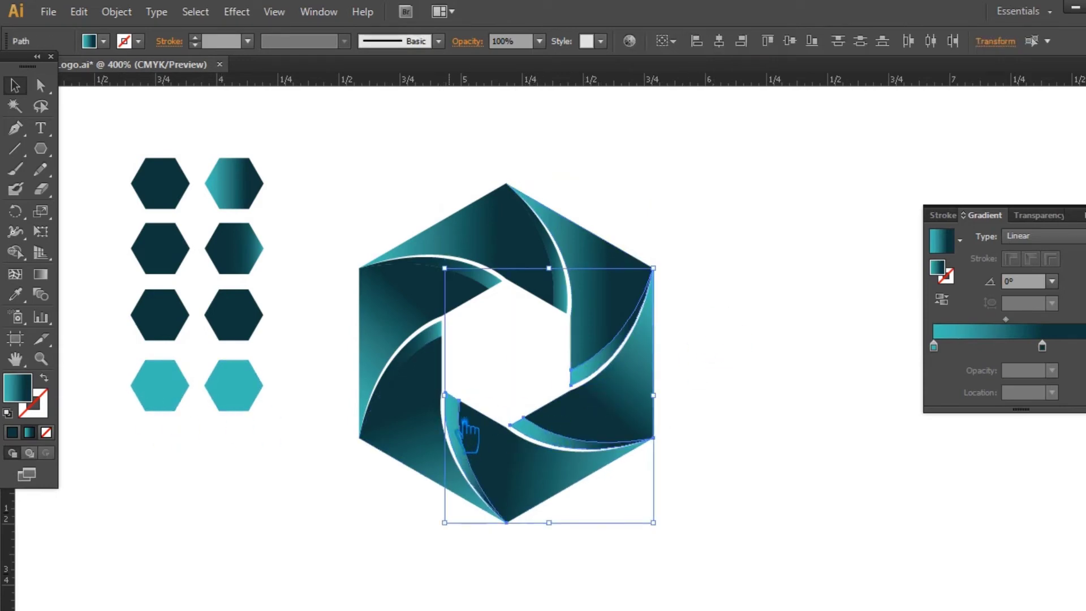
pyautogui.click(258, 261)
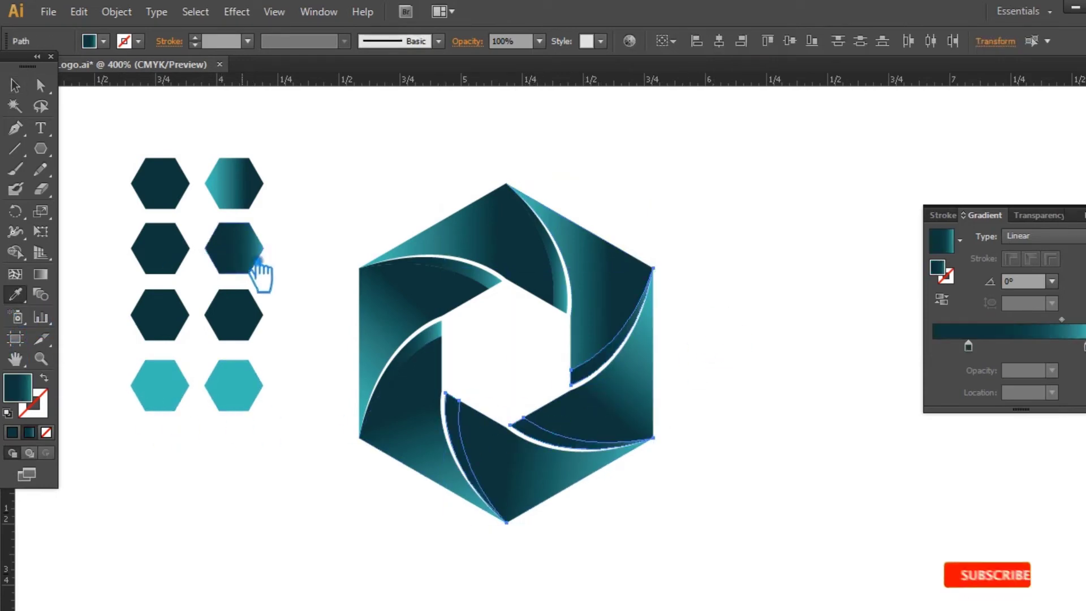
pyautogui.keyDown('ctrl'); pyautogui.keyDown('shift'); pyautogui.click(436, 353); pyautogui.keyUp('shift'); pyautogui.keyUp('ctrl')
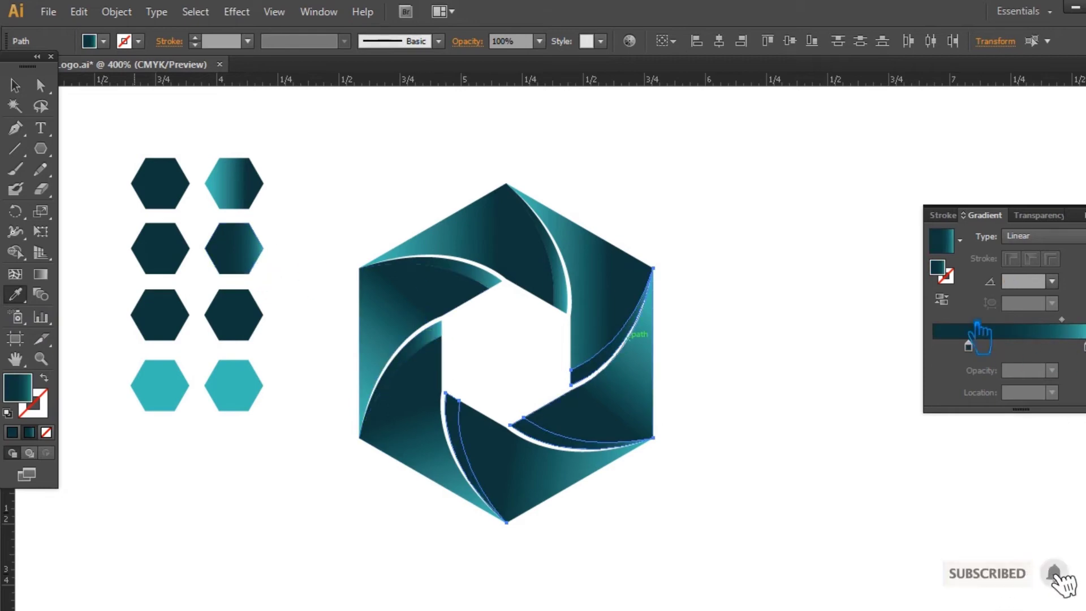
# - Reverse the gradient on the three selected crescents, deselect them, and hide the side panels
pyautogui.click(941, 300)
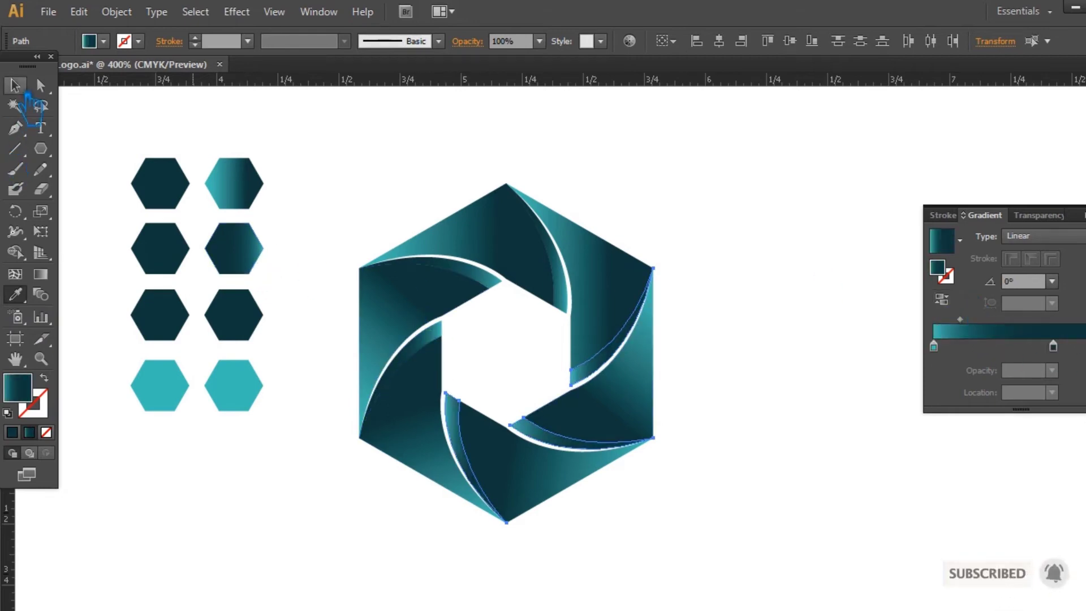
pyautogui.click(816, 258)
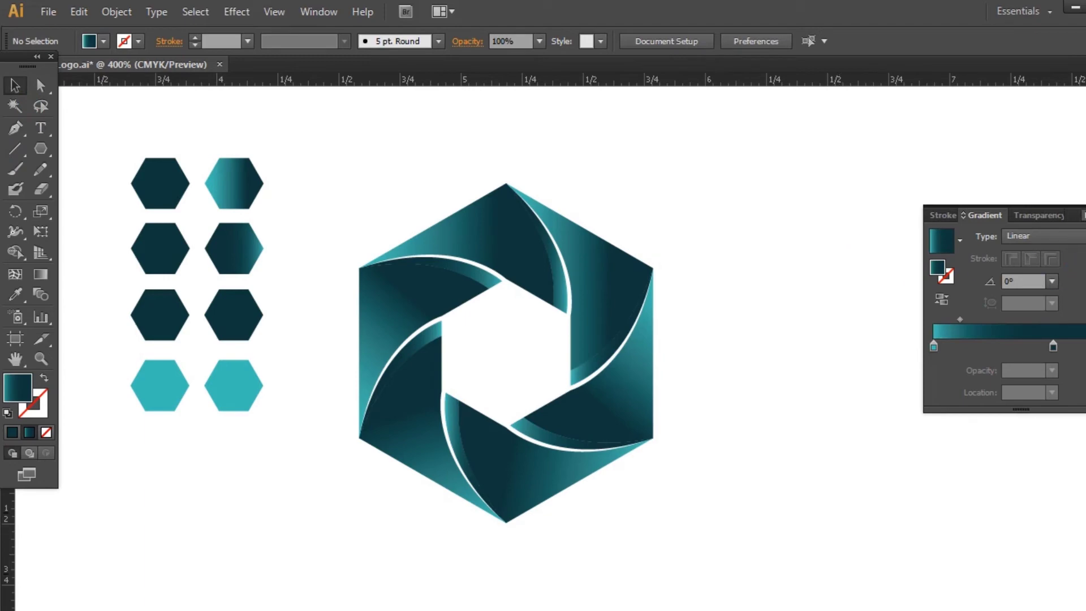
pyautogui.hotkey('shift', 'Tab')
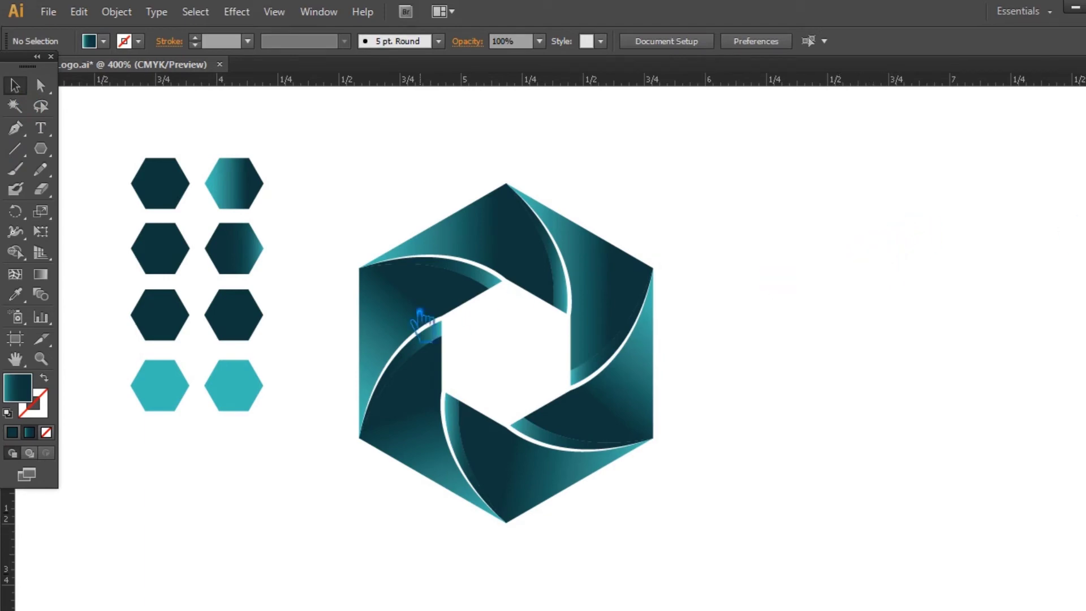
# - Add the text CORPORATE NAME below the logo in Racon at 36 pt
pyautogui.hotkey('ctrl', '-')
pyautogui.press('t')
pyautogui.click(440, 488)
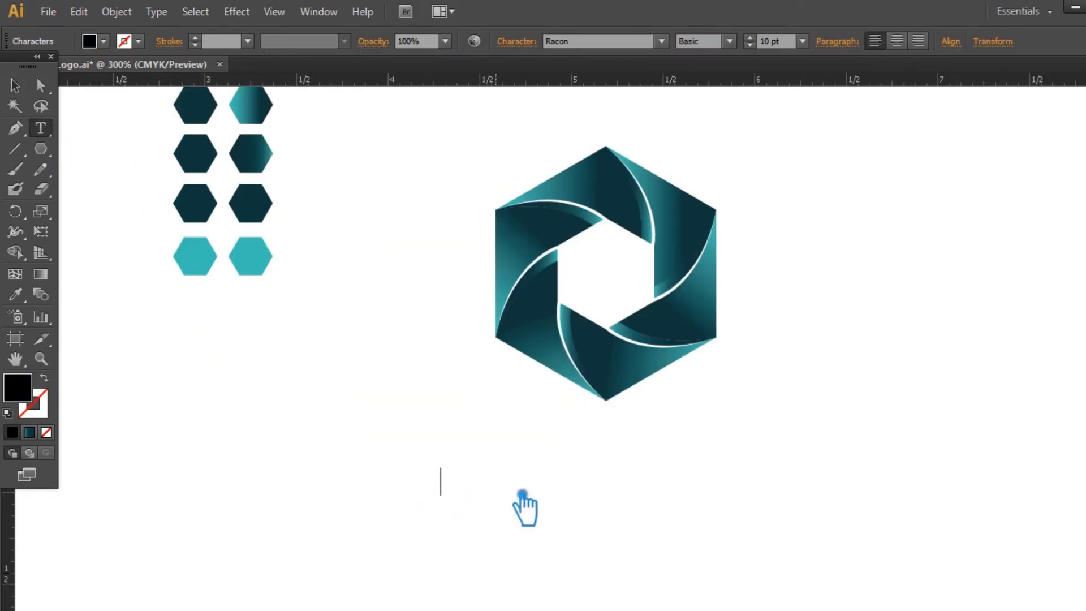
pyautogui.click(802, 41)
pyautogui.click(849, 289)
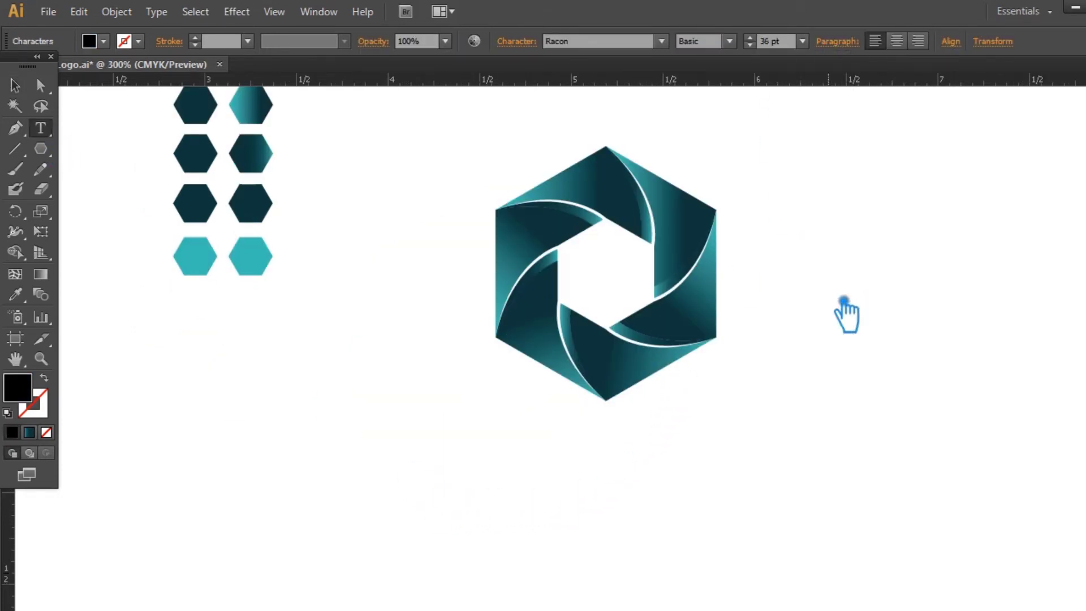
pyautogui.write('CO')
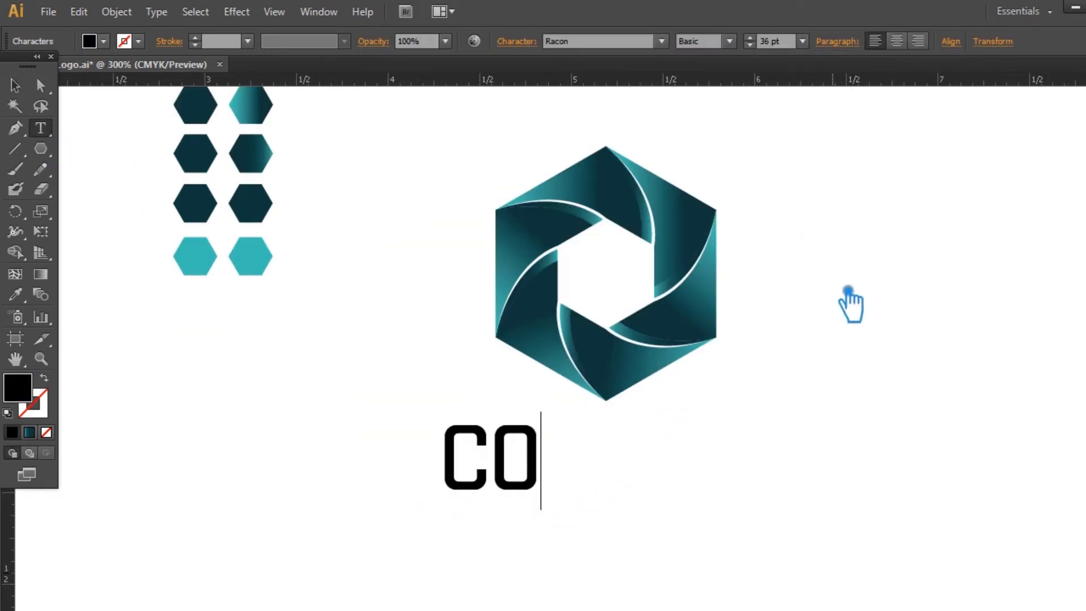
pyautogui.write('RPORATE NAME')
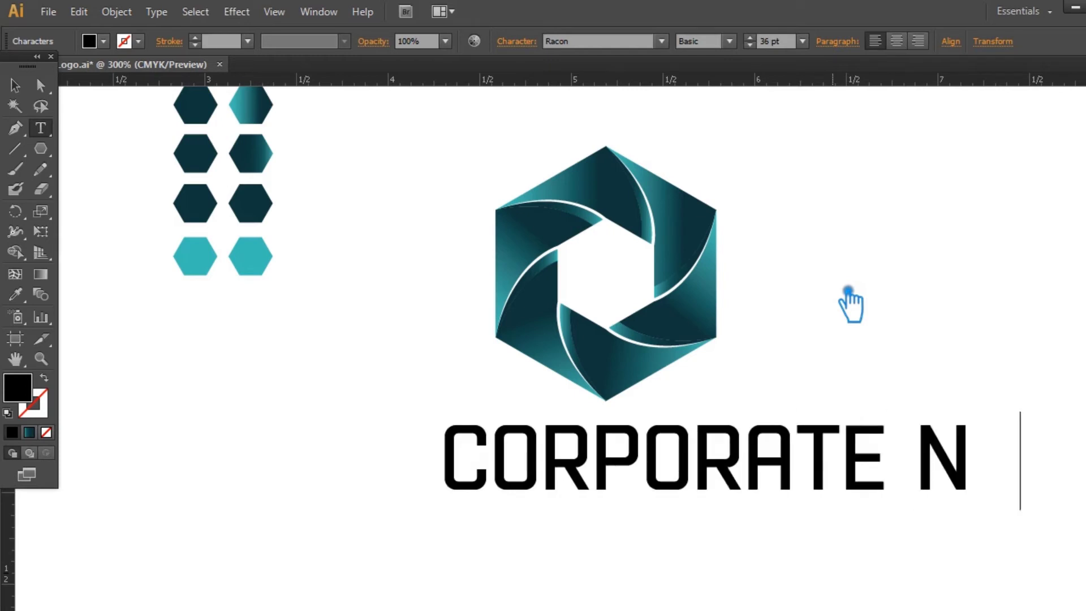
# - Enlarge the CORPORATE NAME text to 48 pt and shift it left beneath the logo
pyautogui.click(14, 85)
pyautogui.moveTo(744, 494); pyautogui.dragTo(611, 484)
pyautogui.click(803, 41)
pyautogui.click(821, 306)
pyautogui.moveTo(885, 497); pyautogui.dragTo(806, 529)
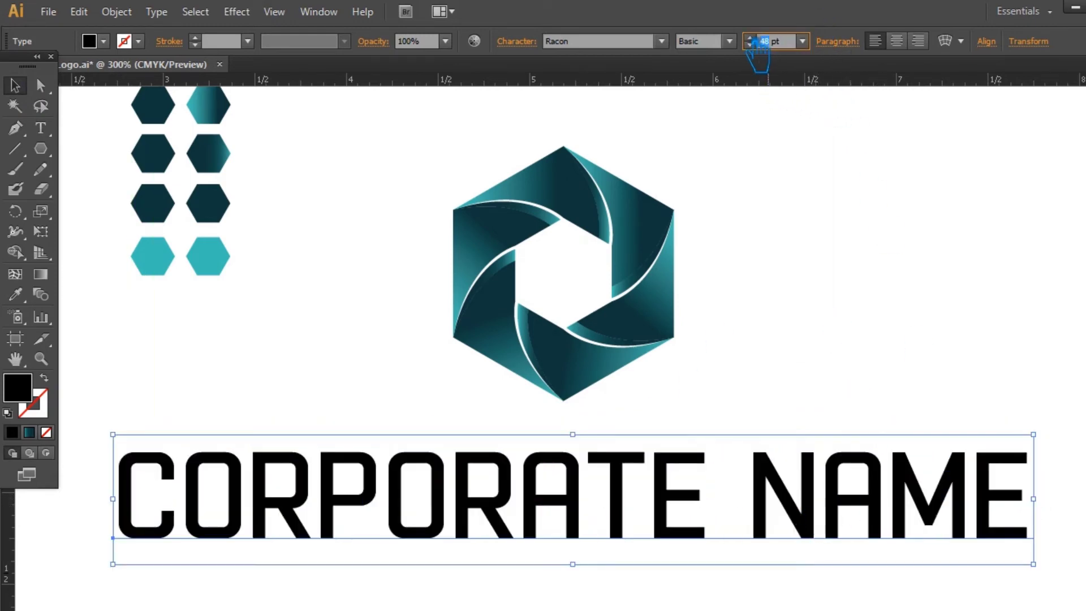
# - Set the CORPORATE NAME text size to 40 pt and move it closer beneath the logo, roughly centred
pyautogui.write('40')
pyautogui.press('Return')
pyautogui.hscroll(-3, 897, 369)
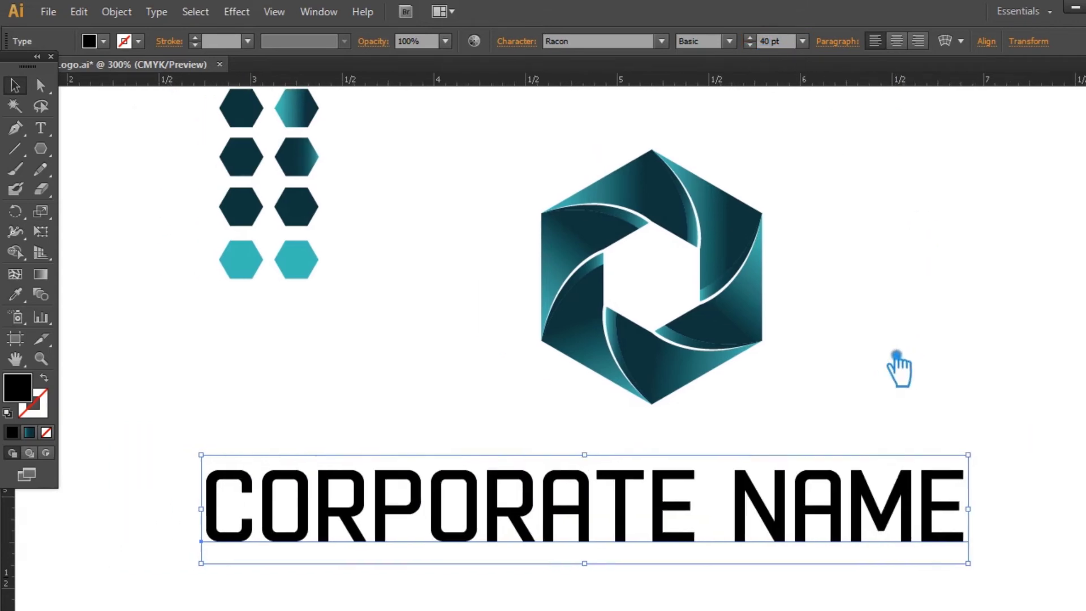
pyautogui.moveTo(651, 493); pyautogui.dragTo(676, 468)
pyautogui.hscroll(2, 787, 538)
pyautogui.scroll(-1, 788, 537)
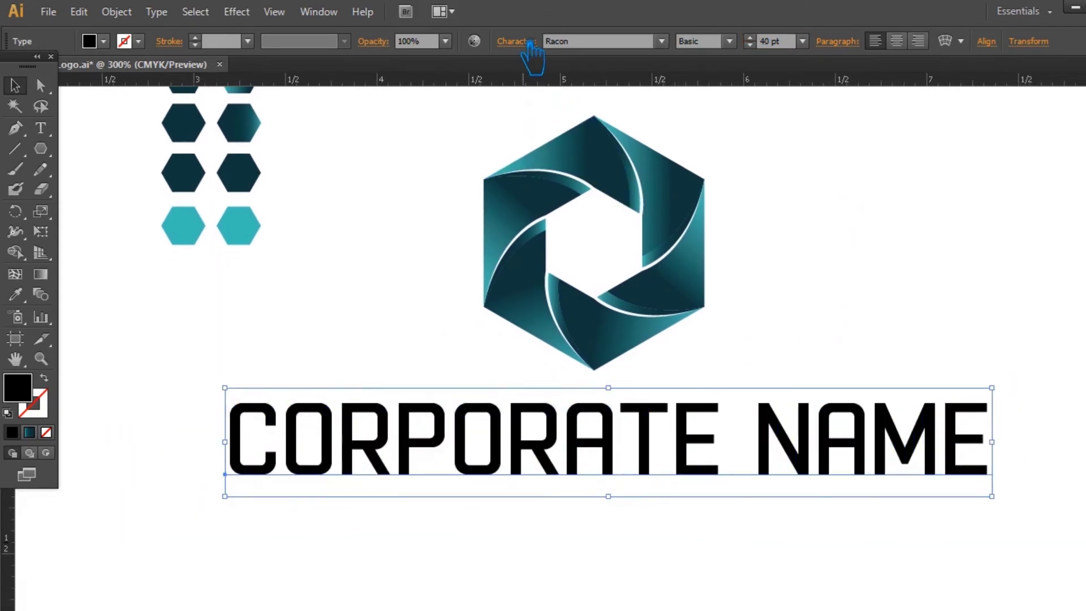
pyautogui.click(632, 121)
# - Add the text line TAGLINE GOES HERE beneath CORPORATE NAME in Racon at 12 pt
pyautogui.scroll(-2, 860, 279)
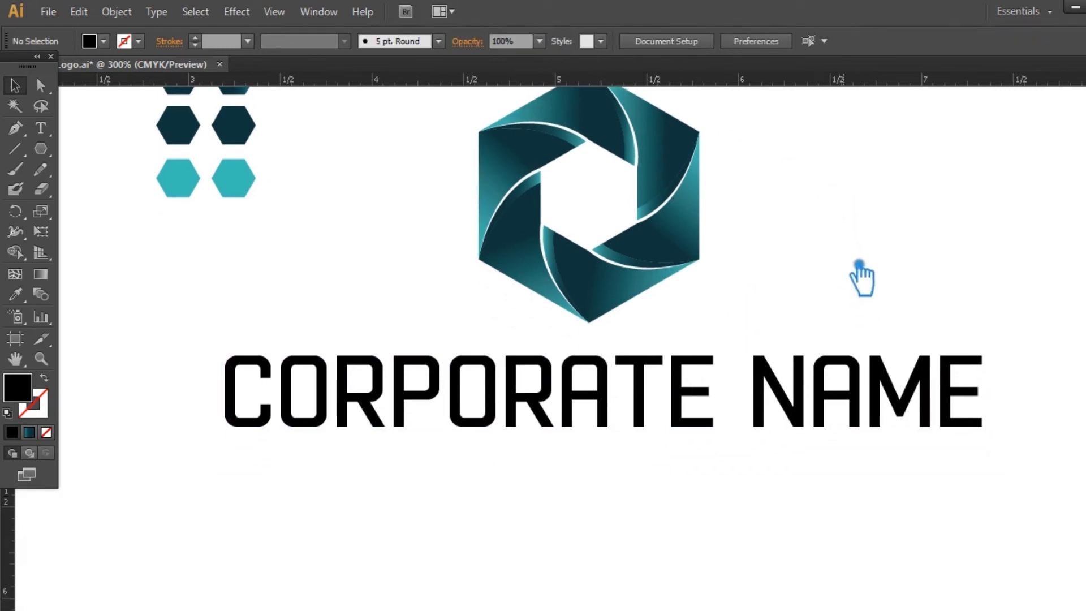
pyautogui.click(40, 127)
pyautogui.click(321, 452)
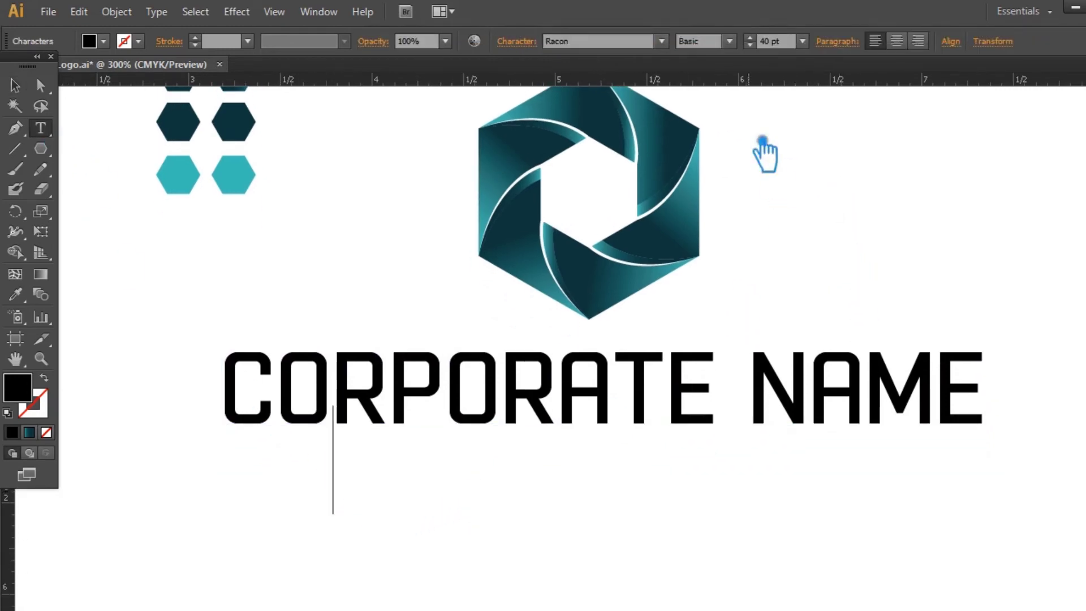
pyautogui.click(802, 42)
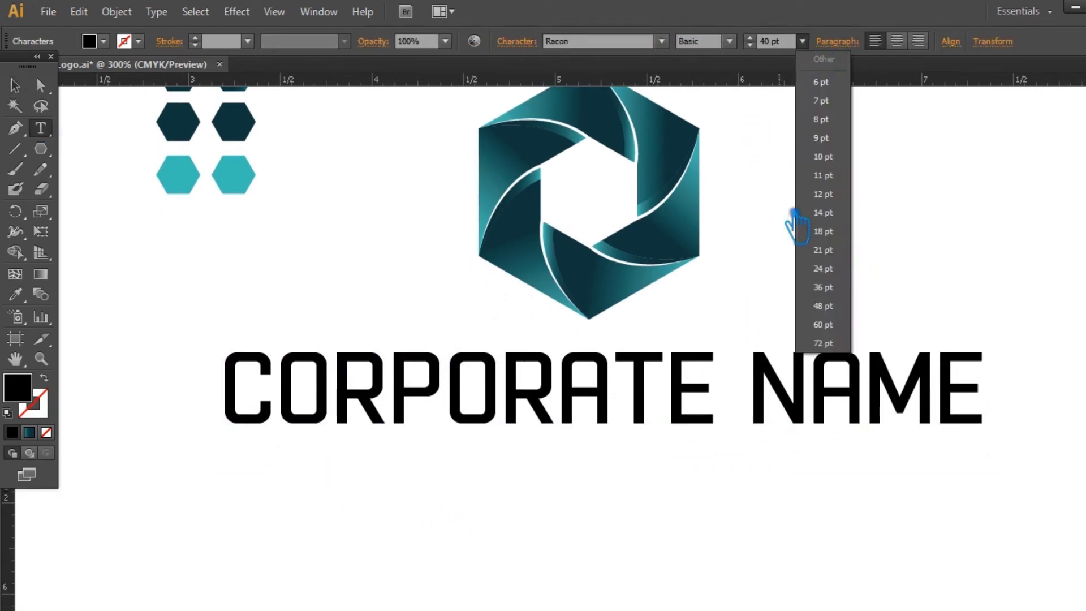
pyautogui.click(841, 196)
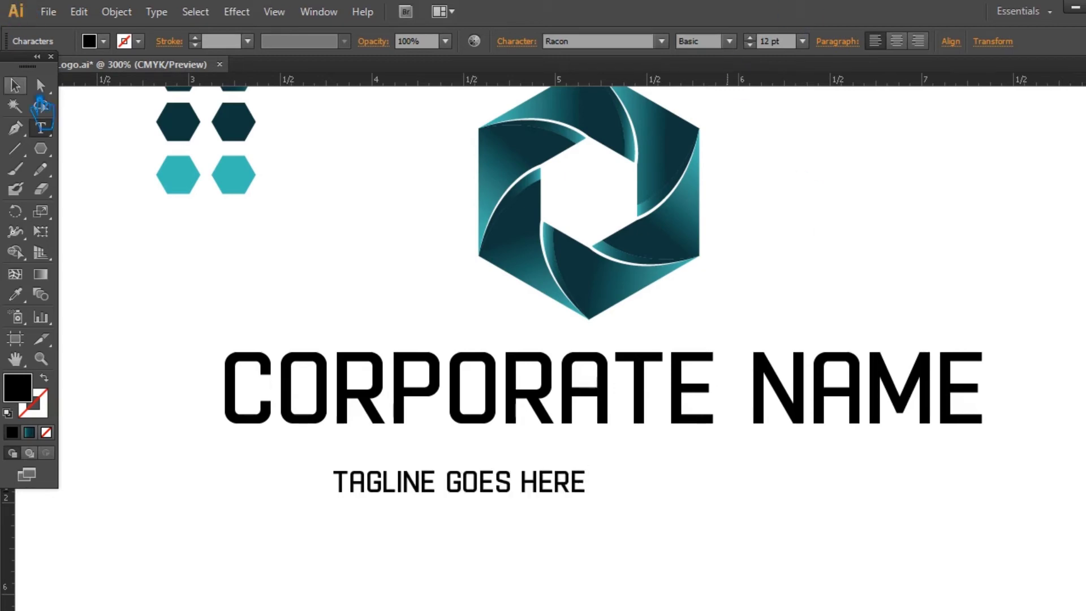
# - Reduce the TAGLINE GOES HERE text to 10 pt and set its tracking to 600
pyautogui.click(16, 85)
pyautogui.click(769, 43)
pyautogui.press('Down')
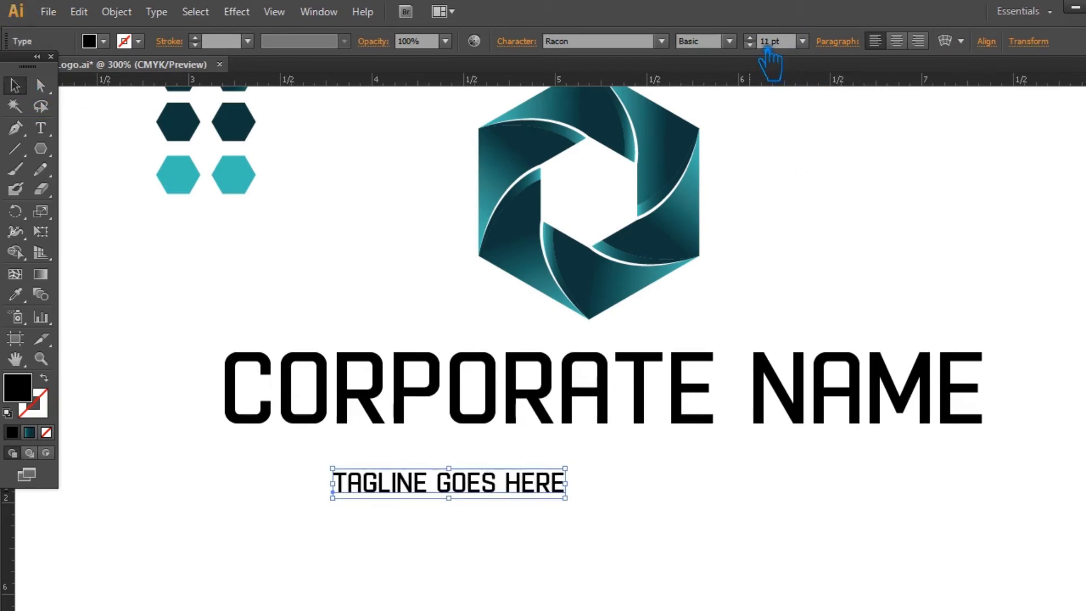
pyautogui.press('Down')
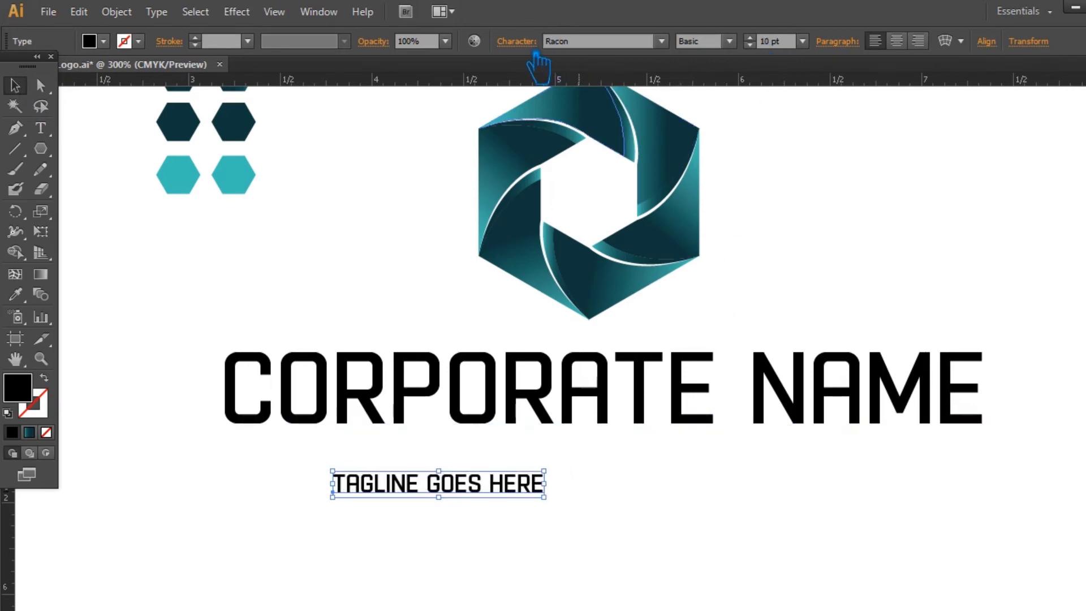
pyautogui.click(532, 50)
pyautogui.click(495, 139)
pyautogui.write('600')
pyautogui.press('Return')
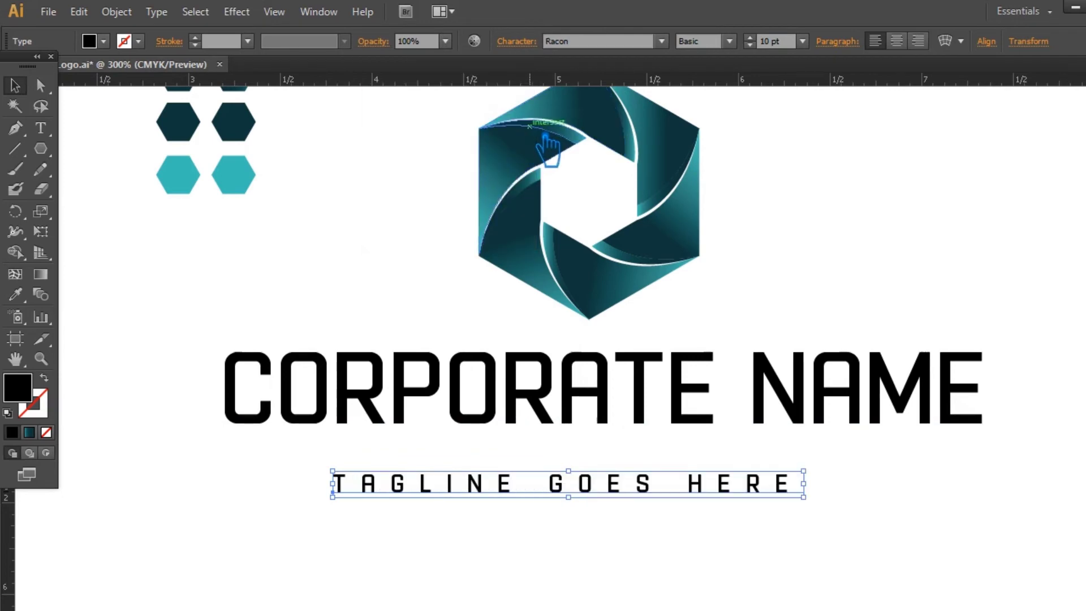
# - Remove the wide tracking from only the final E of the tagline
pyautogui.click(40, 128)
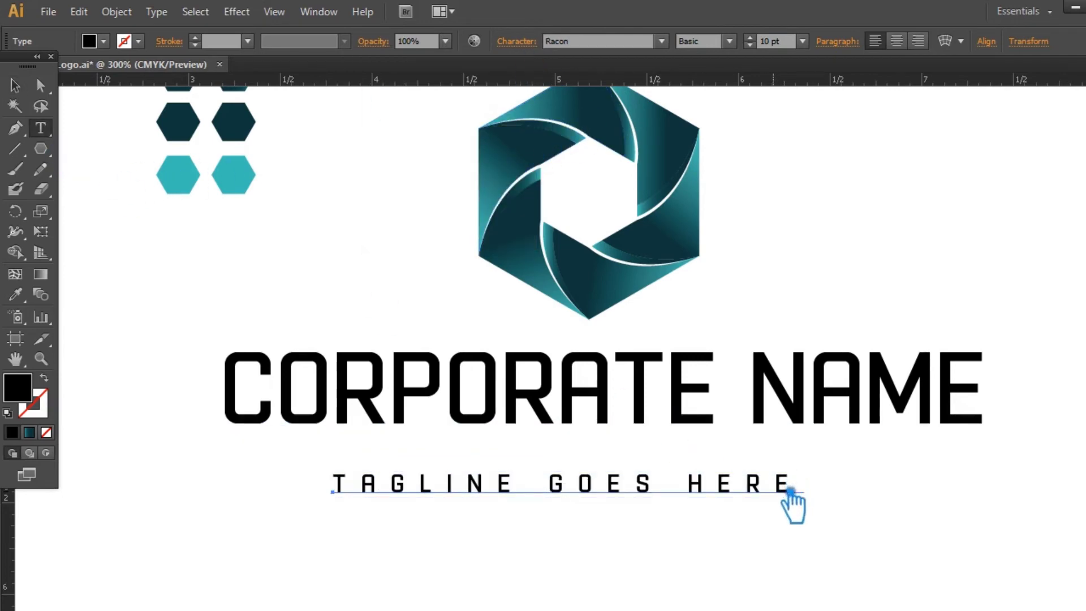
pyautogui.moveTo(785, 490); pyautogui.dragTo(821, 500)
pyautogui.click(524, 48)
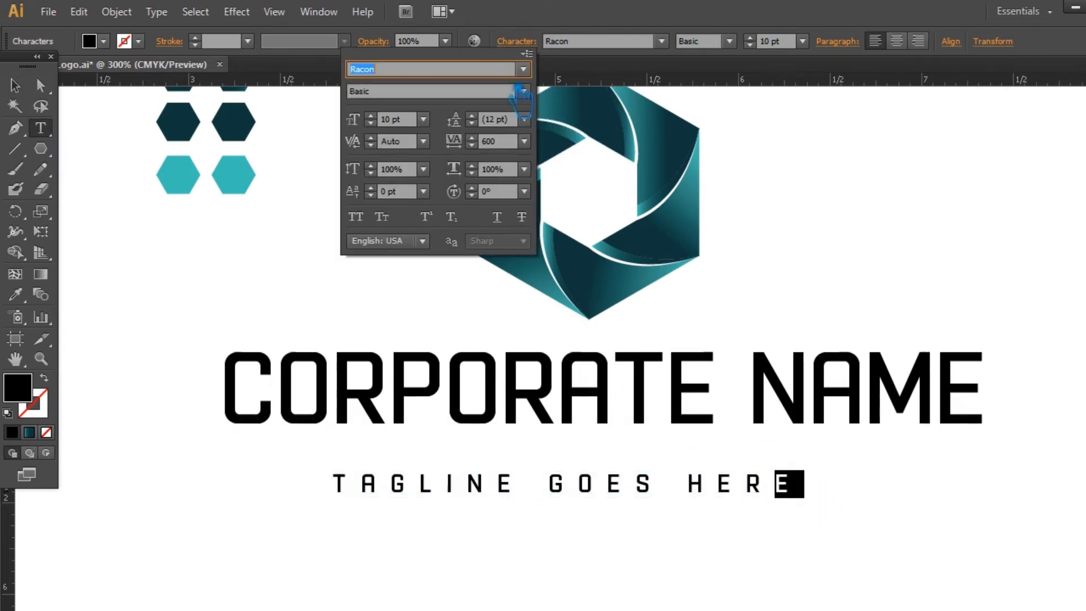
pyautogui.click(524, 141)
pyautogui.click(542, 251)
pyautogui.click(14, 86)
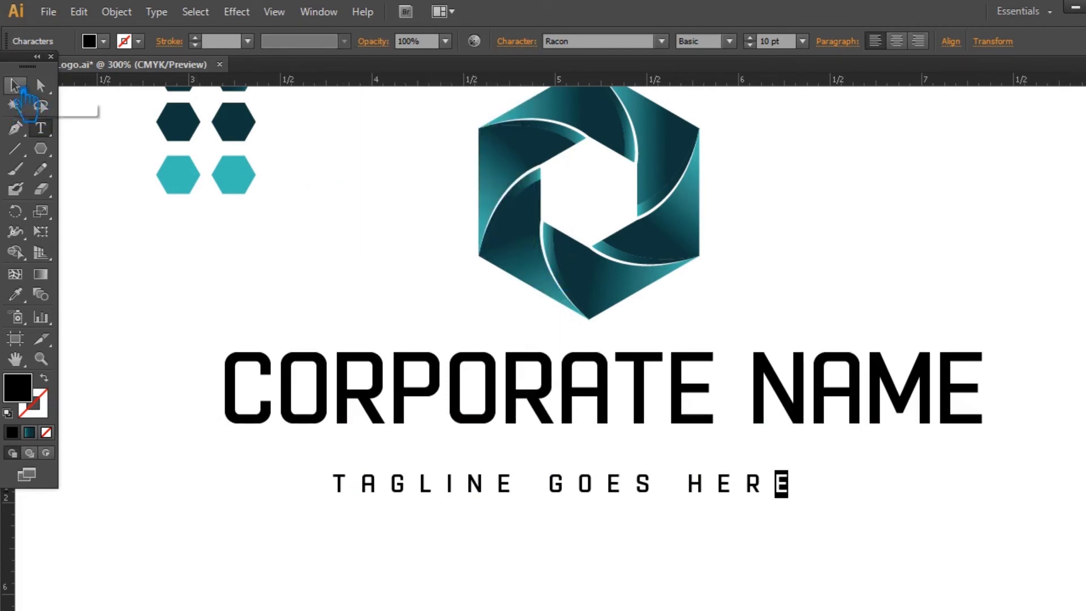
# - Move the tagline up so it sits just beneath CORPORATE NAME, and deselect it
pyautogui.click(897, 516)
pyautogui.moveTo(710, 485); pyautogui.dragTo(710, 459)
pyautogui.click(918, 528)
# - Tighten the tracking of the CORPORATE NAME text with a negative value
pyautogui.click(871, 431)
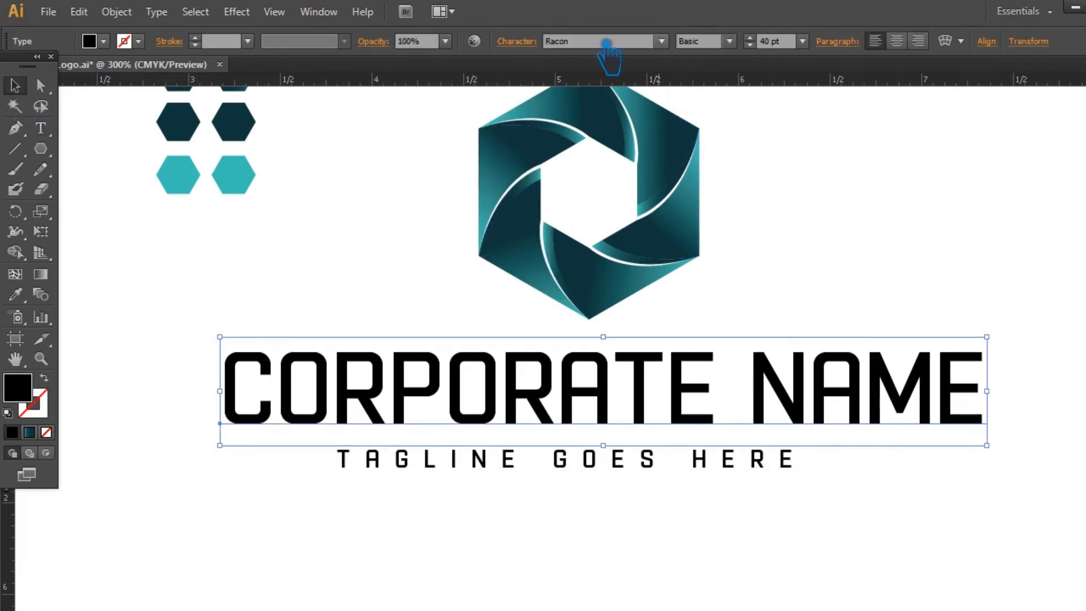
pyautogui.click(532, 45)
pyautogui.click(524, 141)
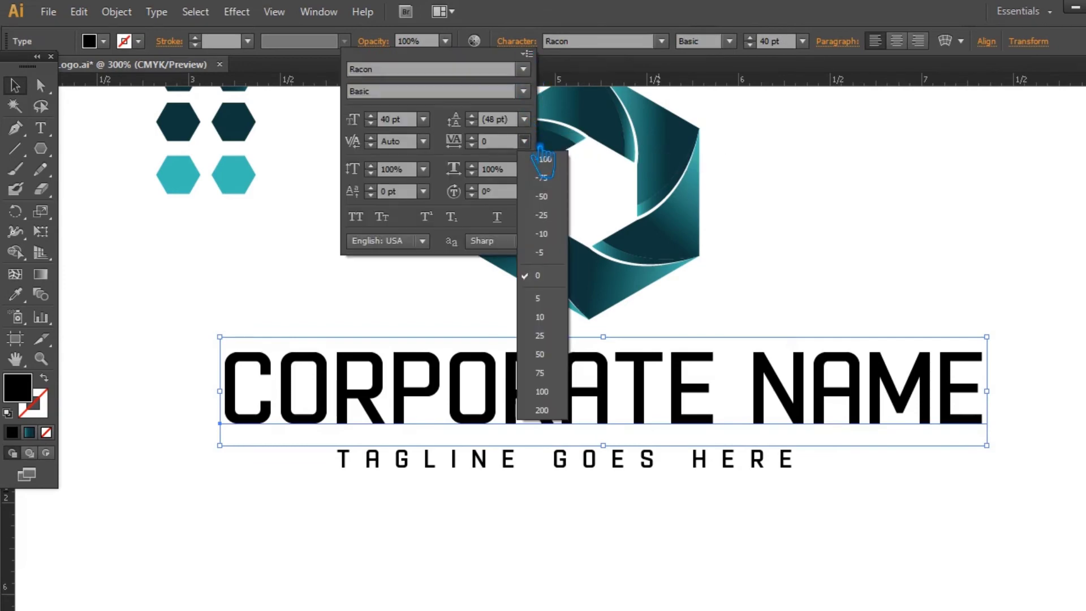
pyautogui.click(581, 205)
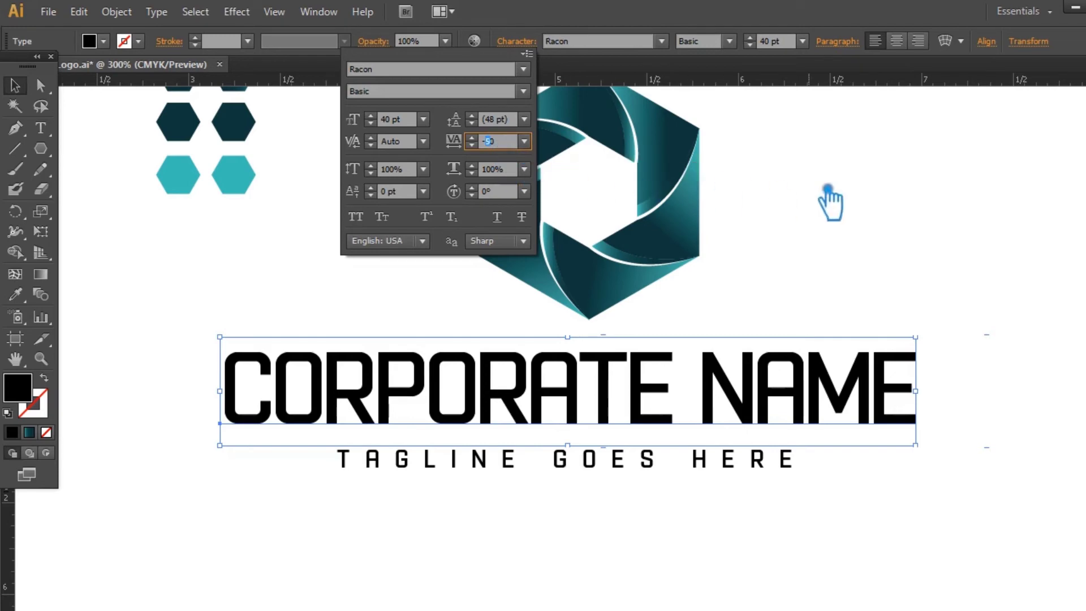
pyautogui.press('Return')
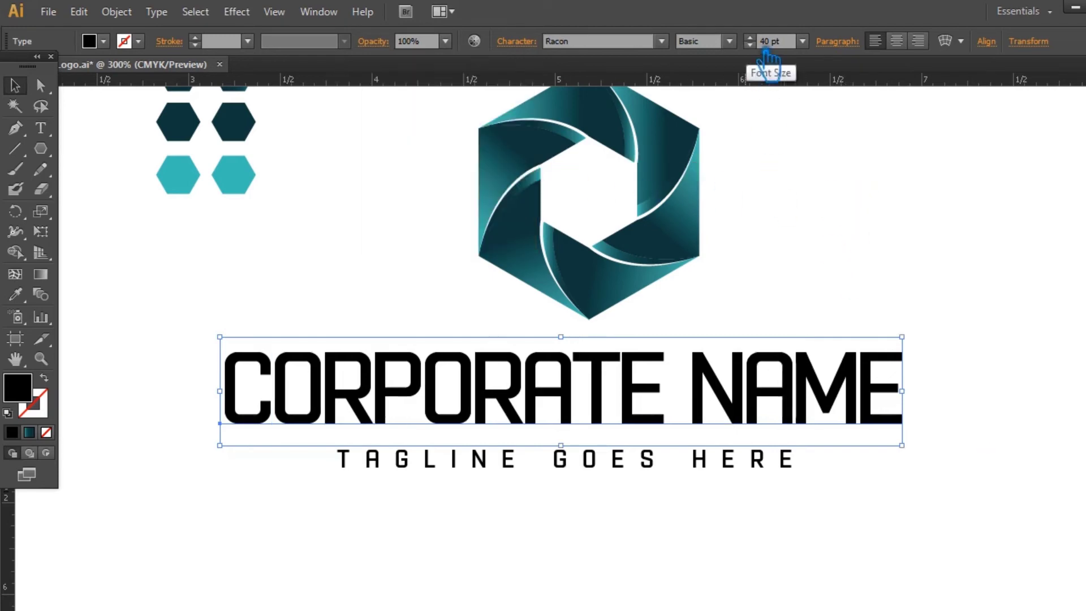
# - Set the CORPORATE NAME text size to 43 pt and deselect it
pyautogui.scroll(3, 765, 42)
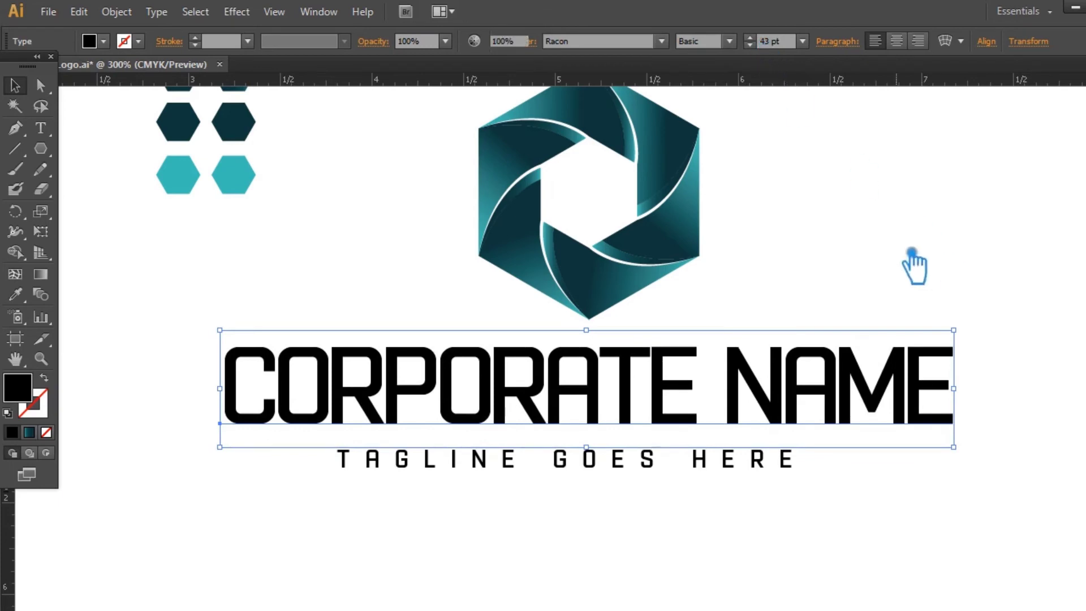
pyautogui.click(914, 283)
pyautogui.moveTo(914, 291); pyautogui.dragTo(865, 303)
pyautogui.hotkey('ctrl', '-')
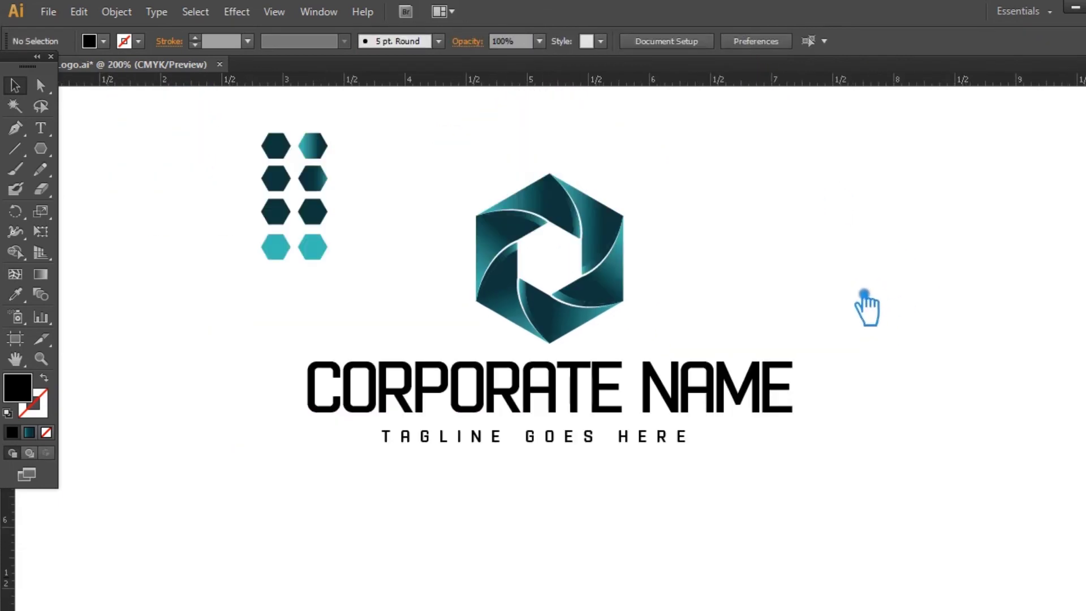
# - Select the eight colour-sample hexagons and move them further left, away from the logo
pyautogui.moveTo(772, 277); pyautogui.dragTo(914, 367)
pyautogui.moveTo(501, 371); pyautogui.dragTo(354, 105)
pyautogui.moveTo(409, 252); pyautogui.dragTo(145, 277)
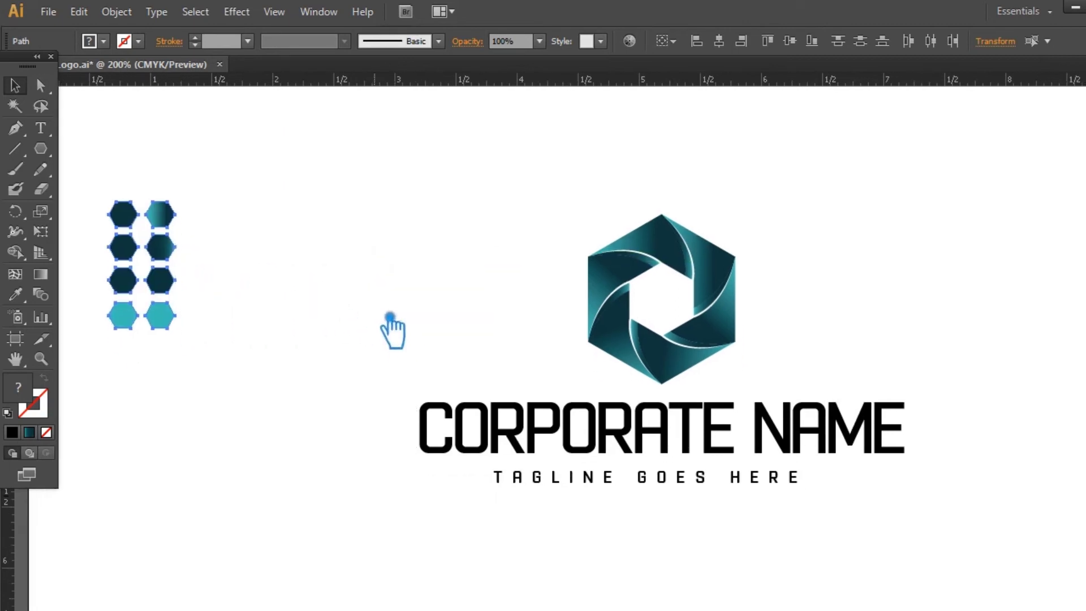
pyautogui.click(891, 320)
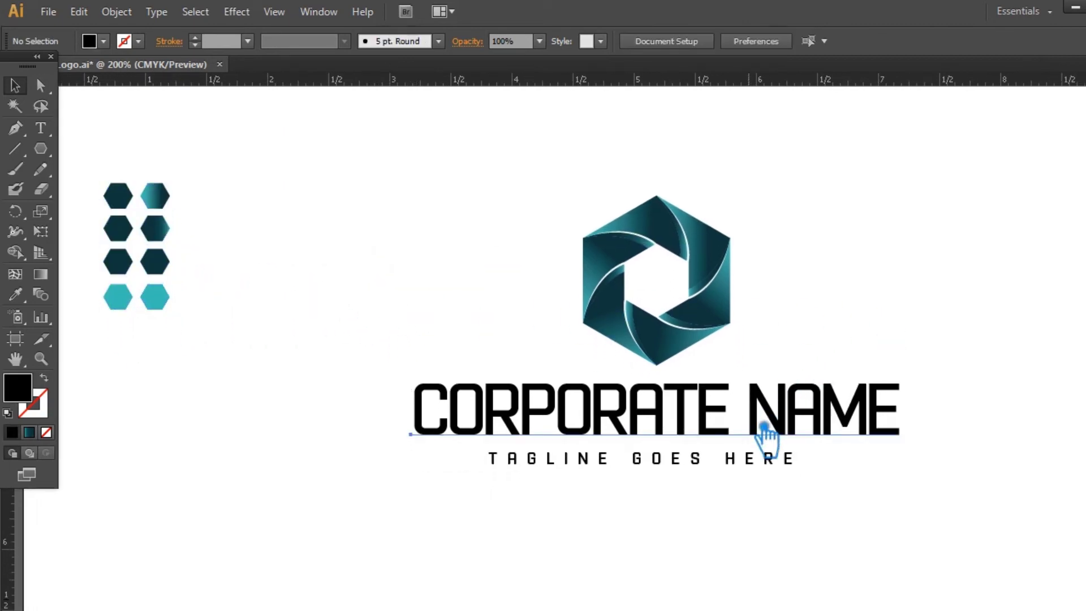
# - Colour CORPORATE NAME dark teal by sampling a dark hexagon with the Eyedropper
pyautogui.click(757, 424)
pyautogui.click(16, 294)
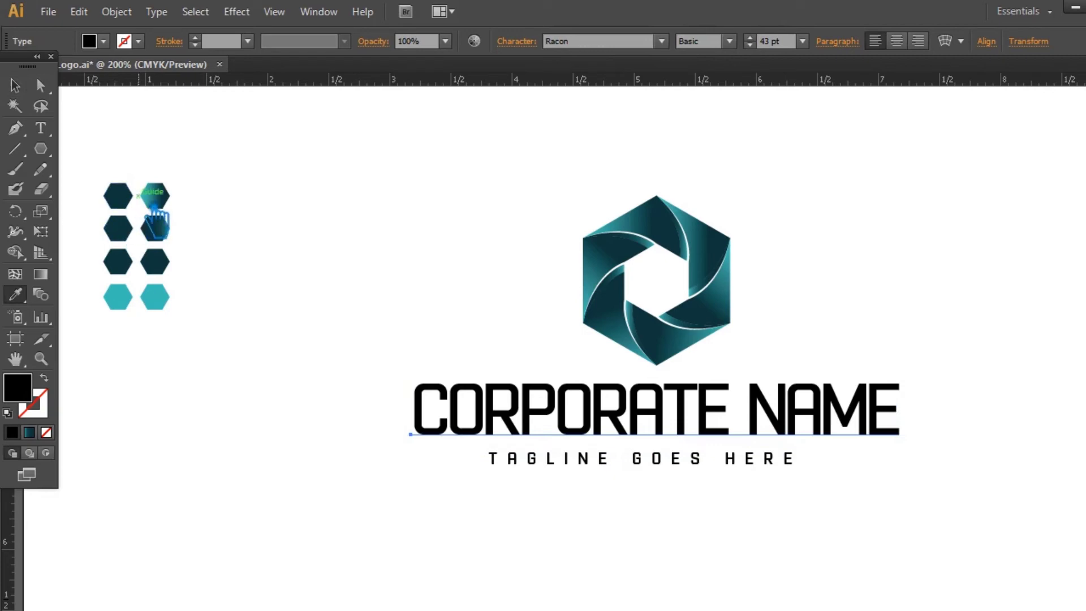
pyautogui.click(125, 267)
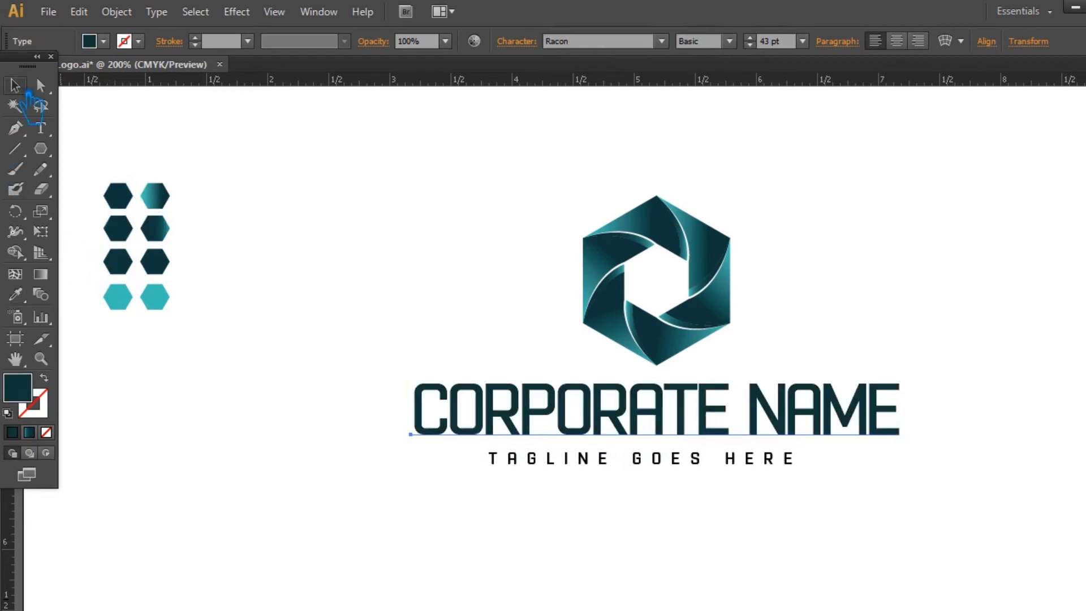
pyautogui.click(436, 190)
# - Nudge the tagline slightly up, closer to CORPORATE NAME
pyautogui.click(722, 464)
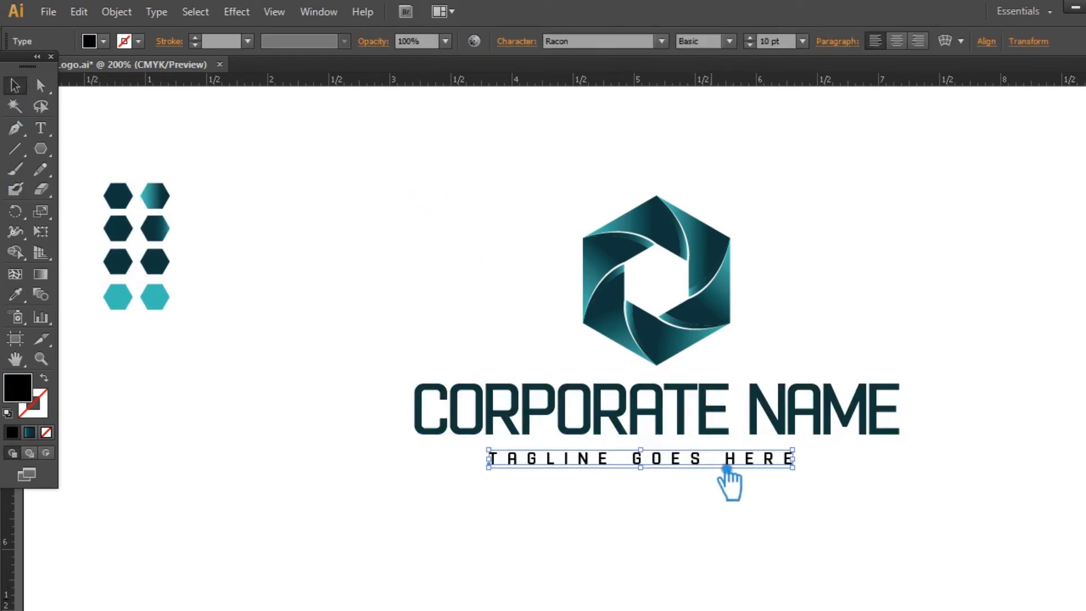
pyautogui.press('Up')
pyautogui.press('Up')
pyautogui.press('Up')
pyautogui.click(794, 490)
# - Nudge CORPORATE NAME and the tagline down together to leave more space below the logo
pyautogui.click(756, 459)
pyautogui.moveTo(884, 495); pyautogui.dragTo(451, 426)
pyautogui.press('Down')
pyautogui.press('Down')
pyautogui.press('Down')
pyautogui.press('Down')
pyautogui.press('Down')
pyautogui.press('Down')
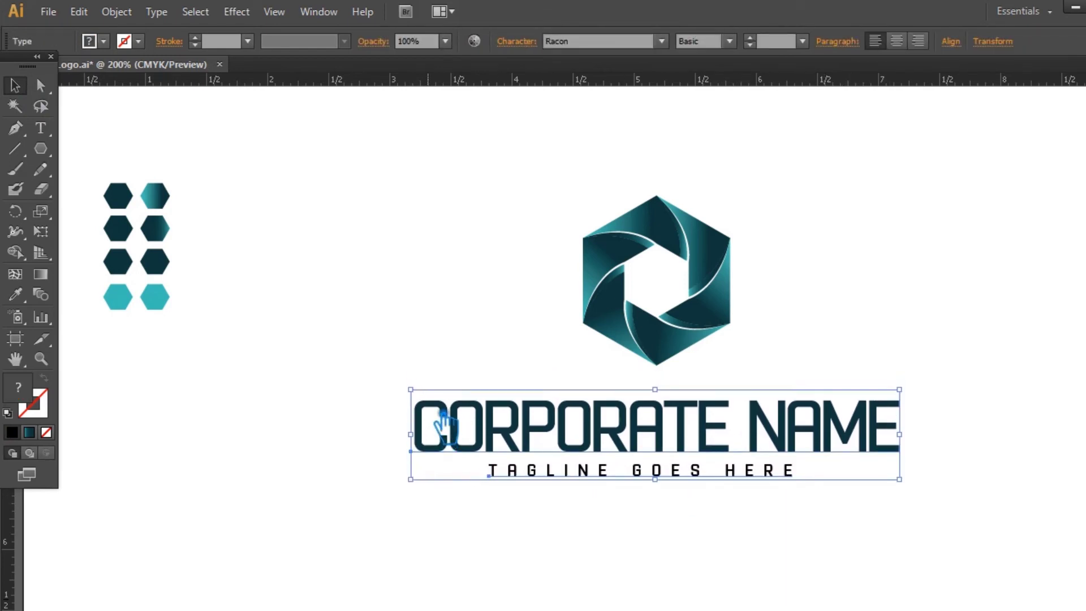
pyautogui.click(927, 320)
# - Fill the tagline text with dark grey #444444
pyautogui.moveTo(643, 497); pyautogui.dragTo(483, 471)
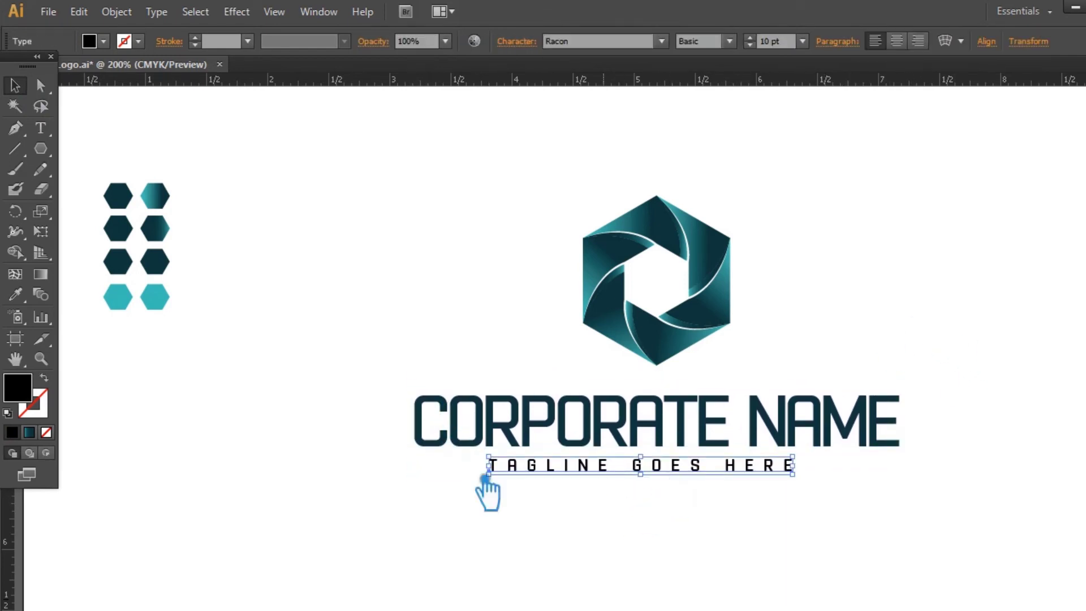
pyautogui.doubleClick(26, 390)
pyautogui.moveTo(450, 346); pyautogui.dragTo(337, 294)
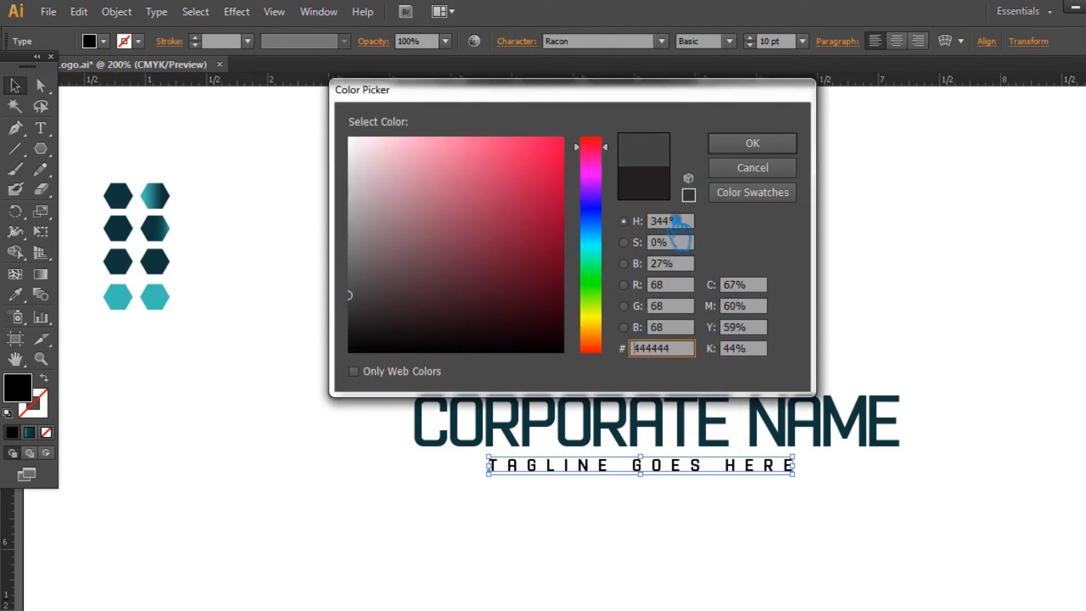
pyautogui.click(752, 143)
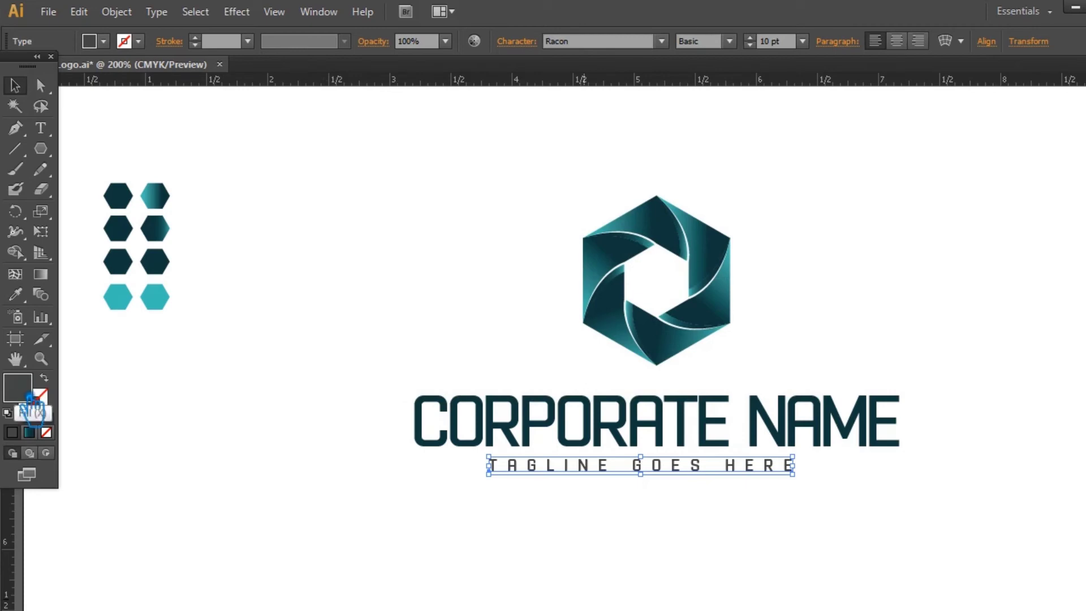
# - Change the tagline's fill to the darker grey #303030 and deselect it
pyautogui.doubleClick(41, 395)
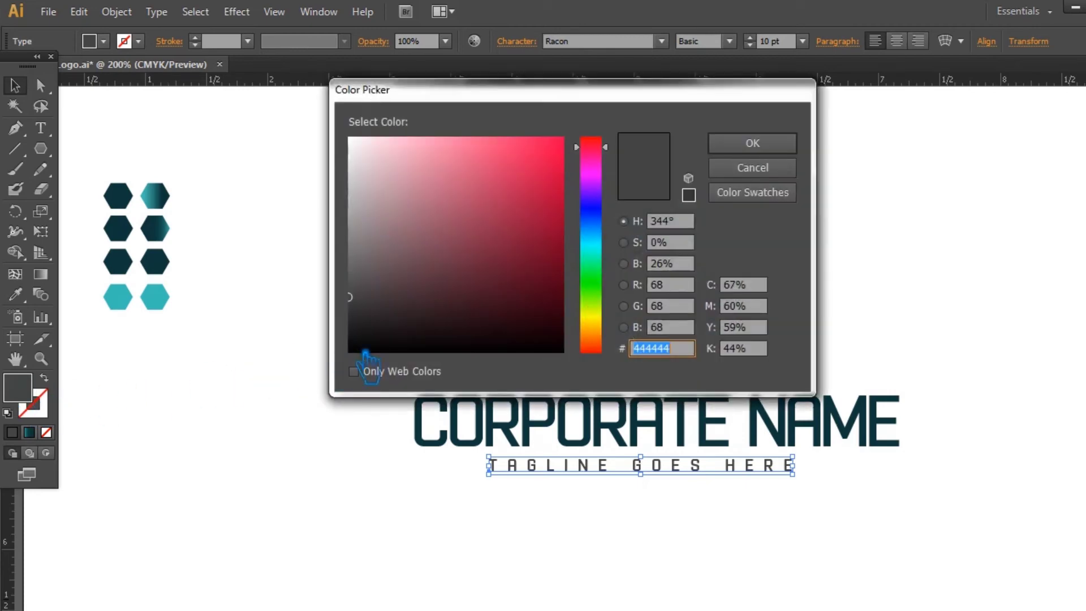
pyautogui.click(366, 320)
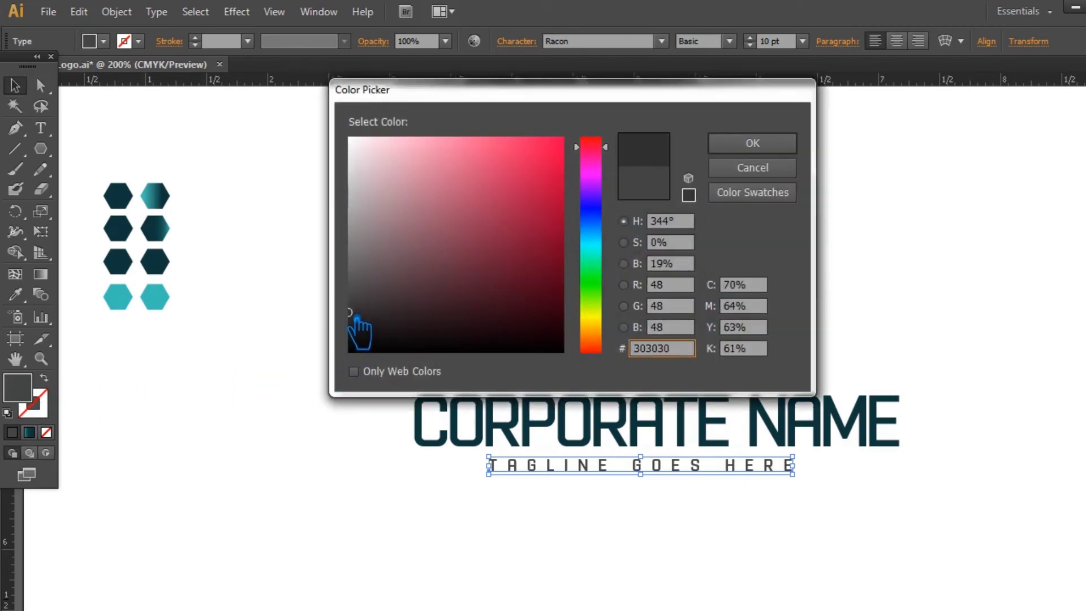
pyautogui.click(740, 145)
pyautogui.click(390, 213)
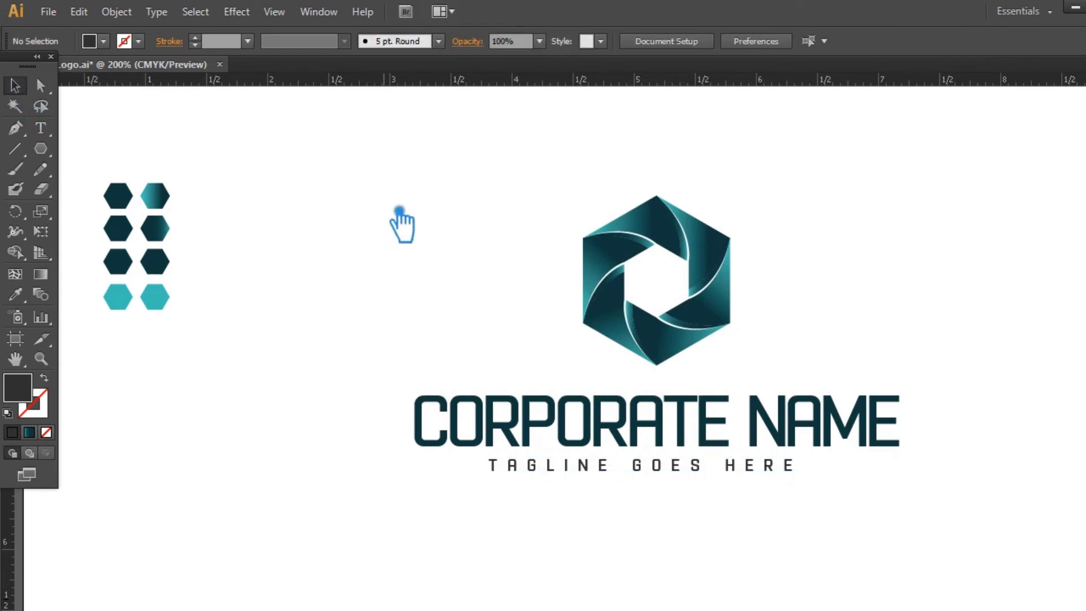
# - Group the hexagonal logo with both text lines and move the group left on the artboard
pyautogui.moveTo(853, 502); pyautogui.dragTo(412, 184)
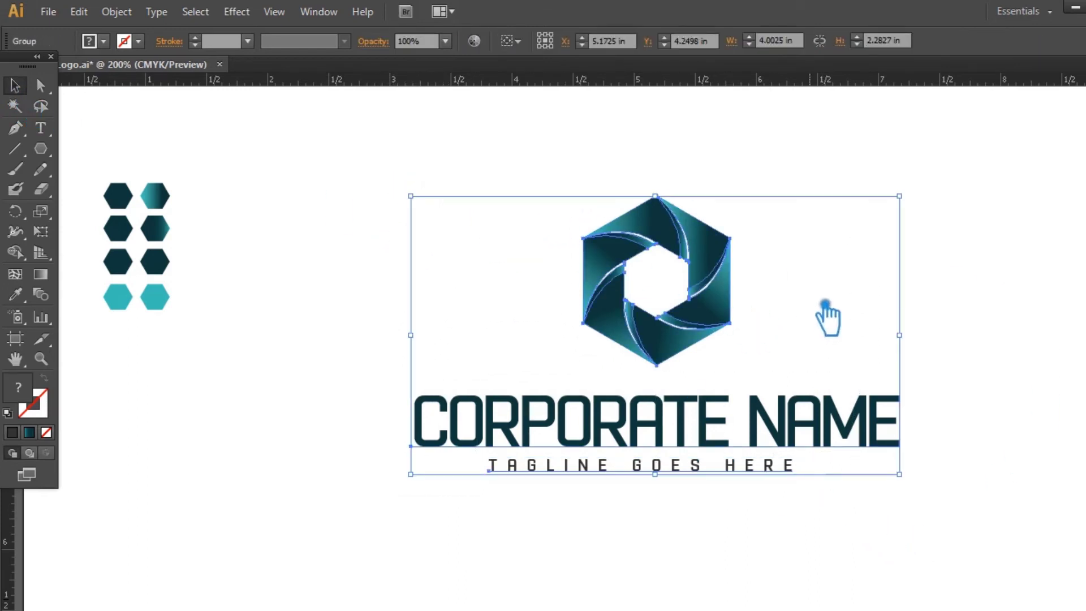
pyautogui.click(999, 327)
pyautogui.moveTo(658, 432); pyautogui.dragTo(493, 432)
pyautogui.click(869, 396)
pyautogui.hotkey('ctrl', '-')
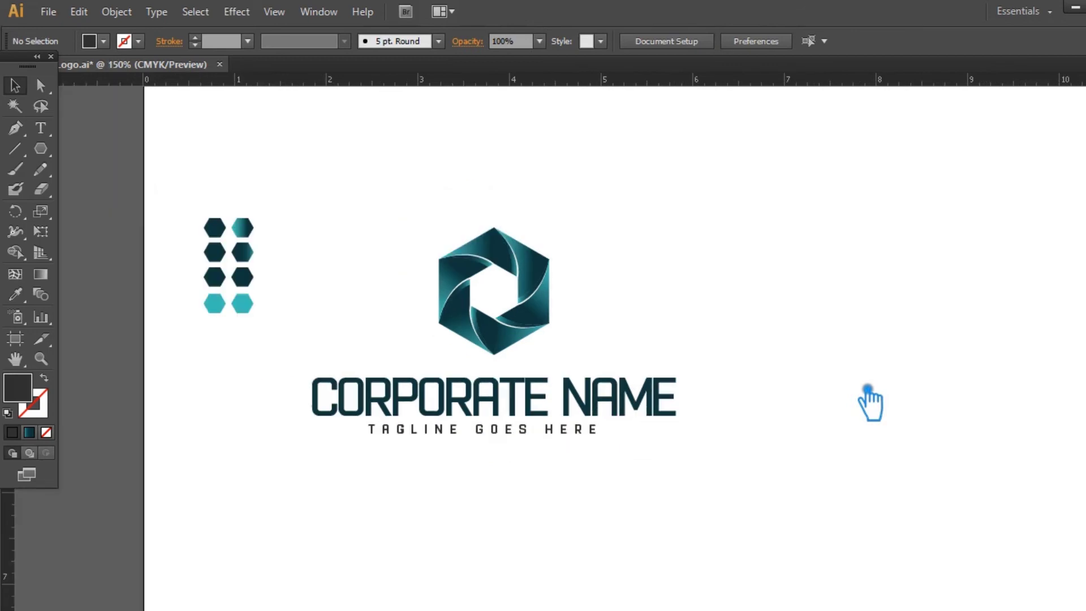
pyautogui.moveTo(868, 390); pyautogui.dragTo(701, 416)
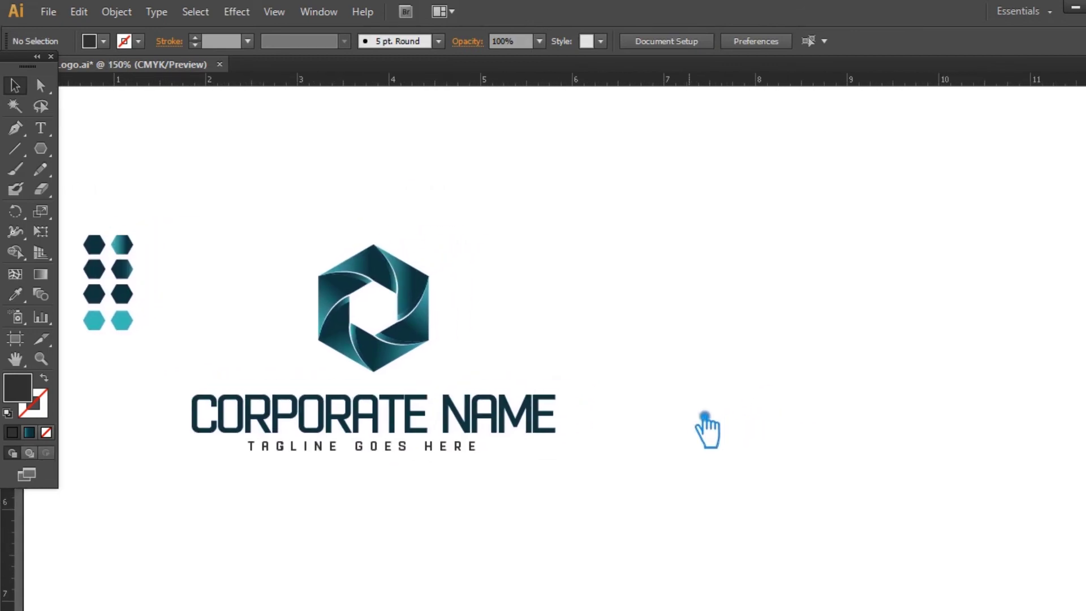
# - Duplicate the grouped logo and place the copy beside the original on its right
pyautogui.click(505, 437)
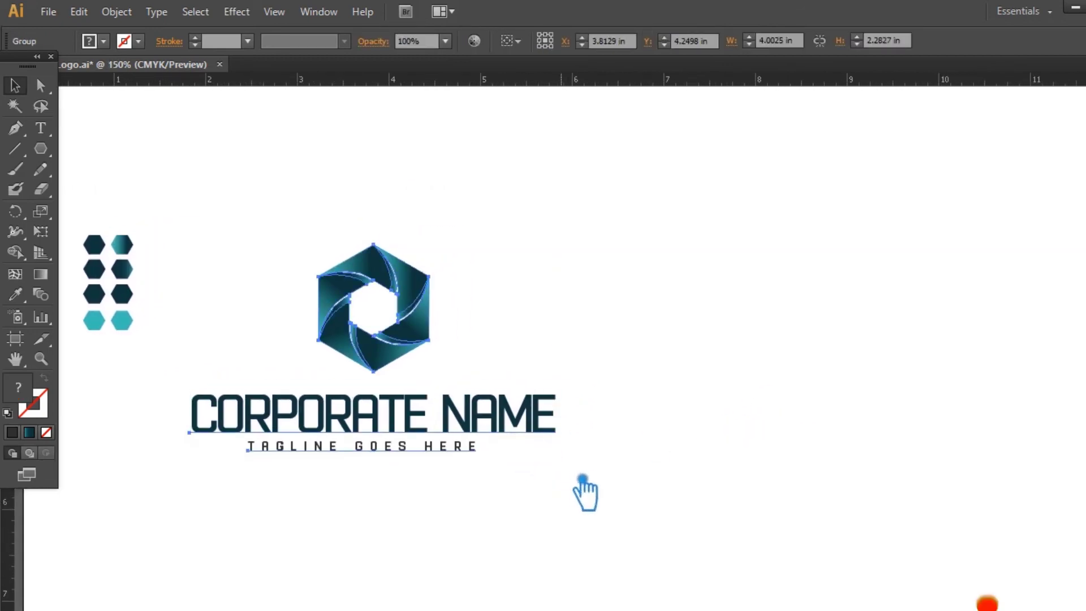
pyautogui.click(669, 481)
pyautogui.moveTo(417, 431); pyautogui.dragTo(803, 434)
pyautogui.click(682, 523)
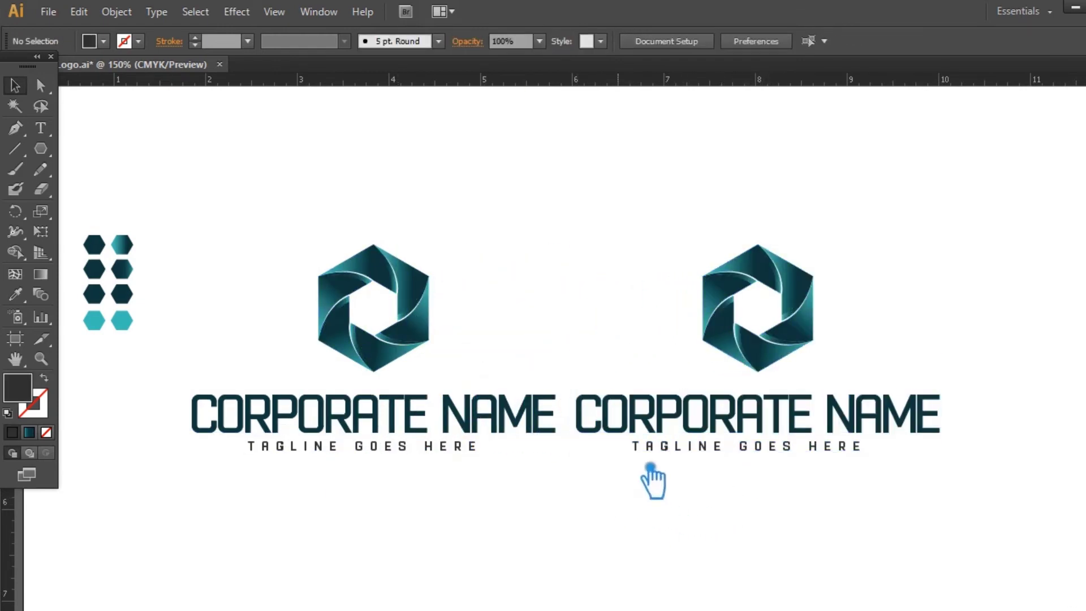
# - Recolour the topmost dark teal sample hexagon in the palette beside the logos with dark brown #49351F
pyautogui.click(103, 300)
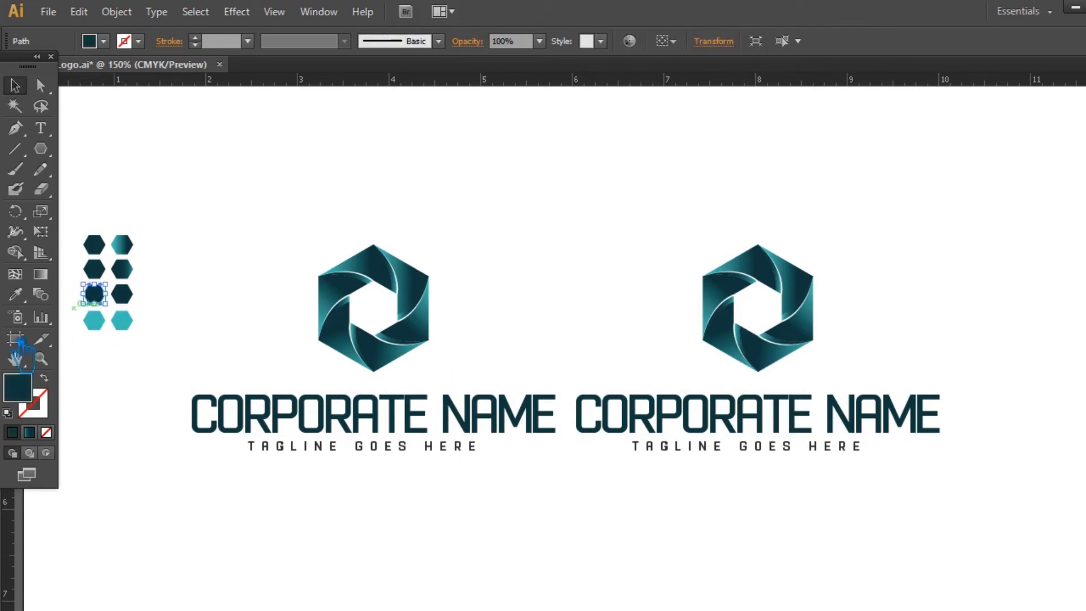
pyautogui.click(287, 261)
pyautogui.click(93, 244)
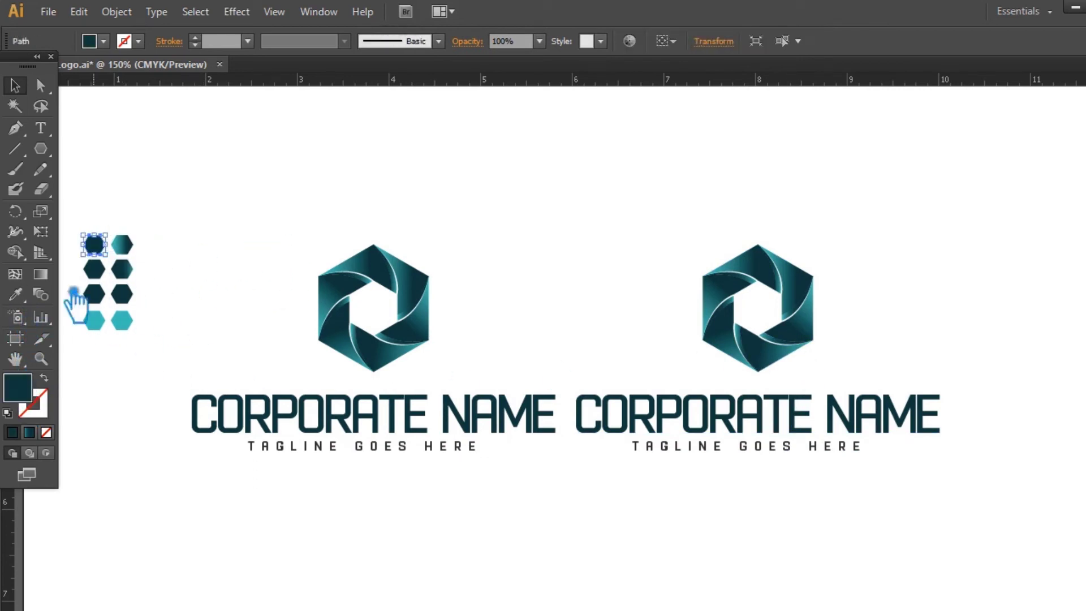
pyautogui.doubleClick(29, 394)
pyautogui.moveTo(604, 325); pyautogui.dragTo(606, 336)
pyautogui.moveTo(529, 325)
pyautogui.mouseDown()
pyautogui.moveTo(476, 276)
pyautogui.moveTo(479, 259)
pyautogui.moveTo(486, 294)
pyautogui.mouseUp()
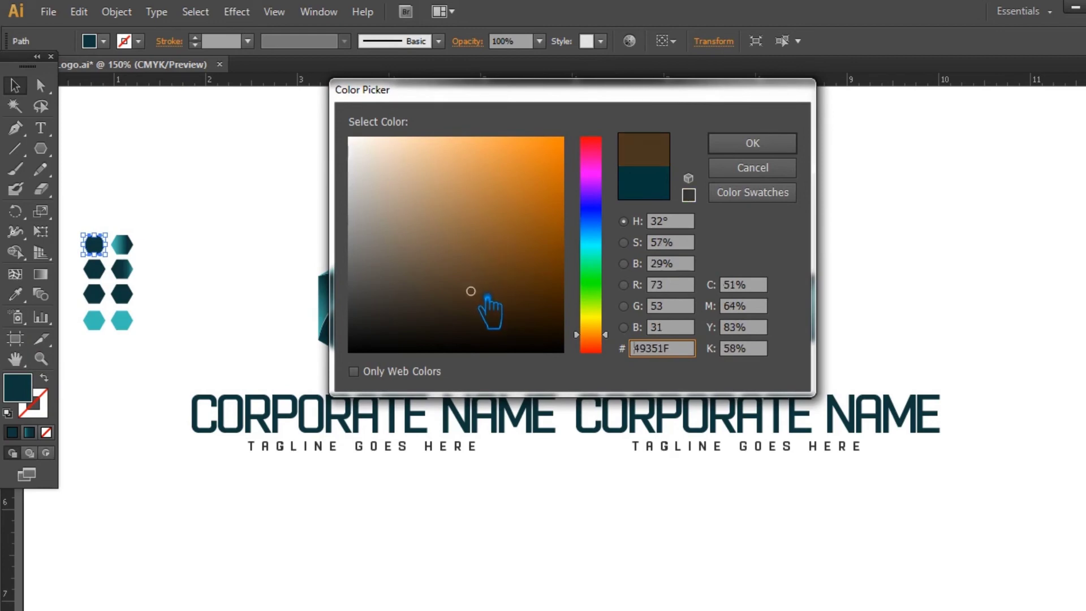
pyautogui.click(752, 143)
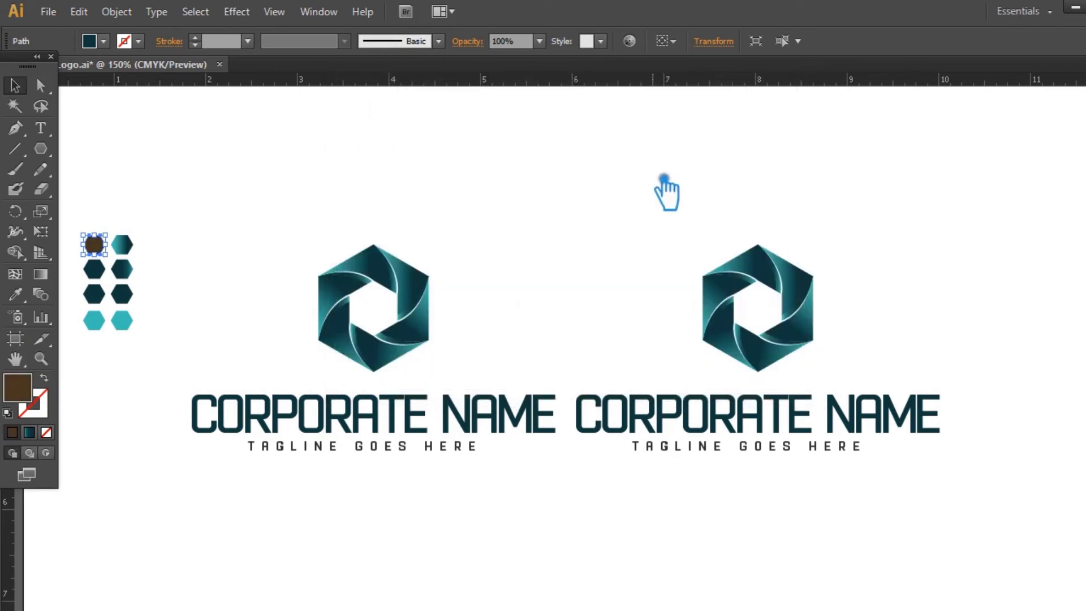
# - Recolour the sample hexagon directly below the dark brown one with light tan #CCA47D and deselect it
pyautogui.click(153, 232)
pyautogui.click(93, 269)
pyautogui.press('i')
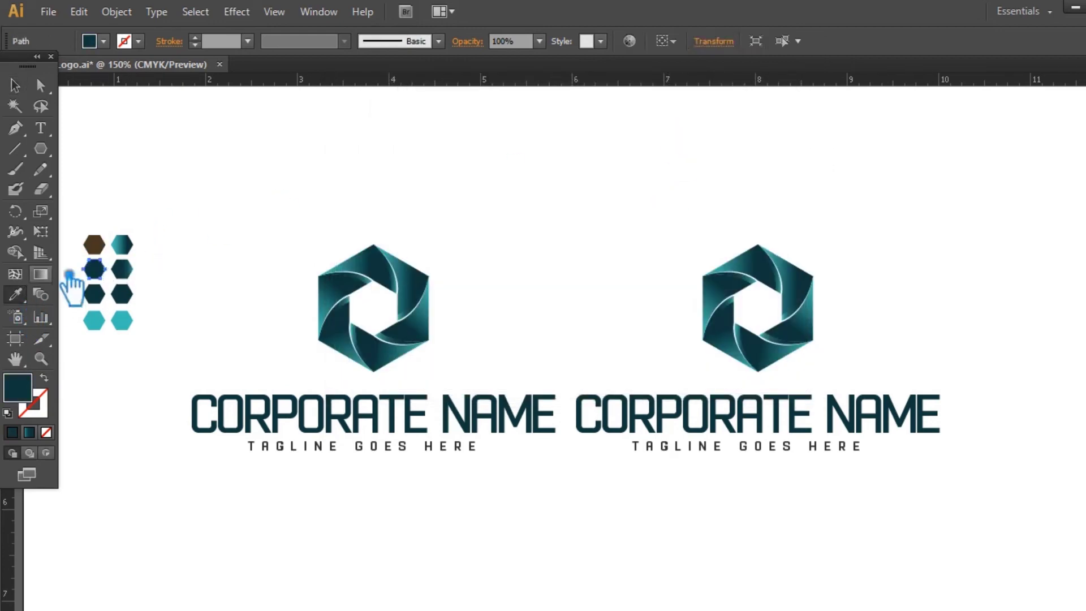
pyautogui.click(105, 257)
pyautogui.doubleClick(28, 393)
pyautogui.moveTo(475, 271); pyautogui.dragTo(449, 201)
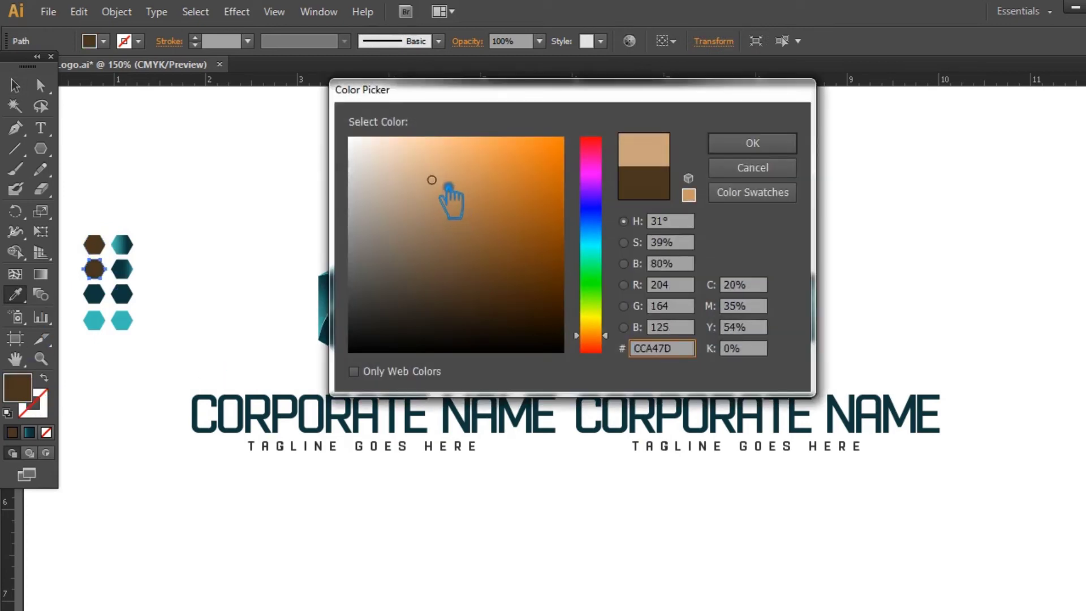
pyautogui.click(749, 144)
pyautogui.click(14, 85)
pyautogui.click(133, 138)
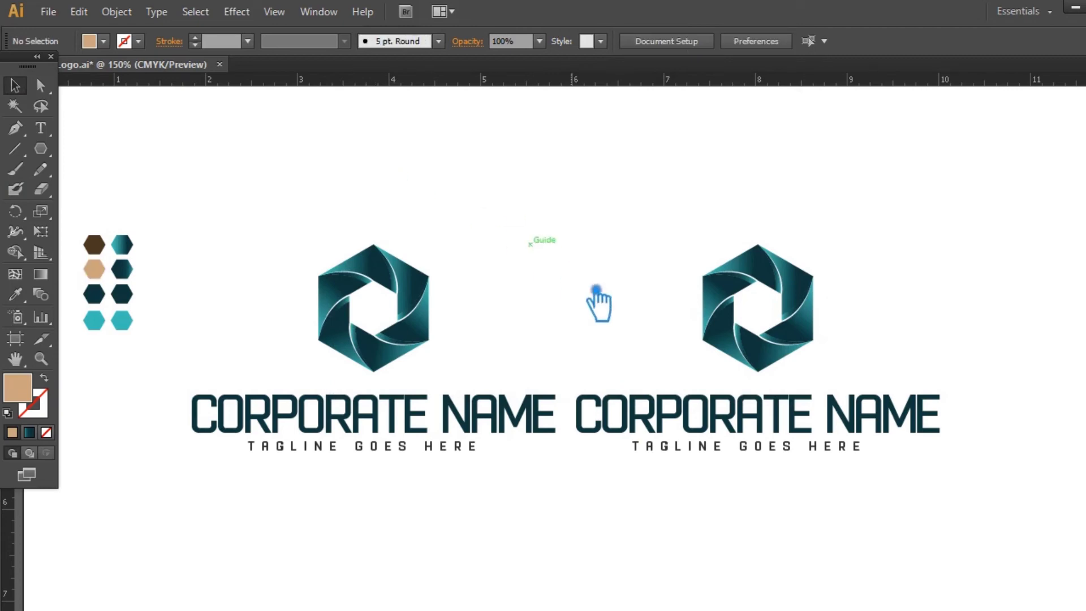
# - Ungroup the duplicated logo so its emblem and text lines can be edited separately
pyautogui.rightClick(728, 425)
pyautogui.click(755, 510)
pyautogui.click(756, 538)
# - Fill the duplicate's company name with the dark brown sampled from the palette hexagon
pyautogui.click(701, 420)
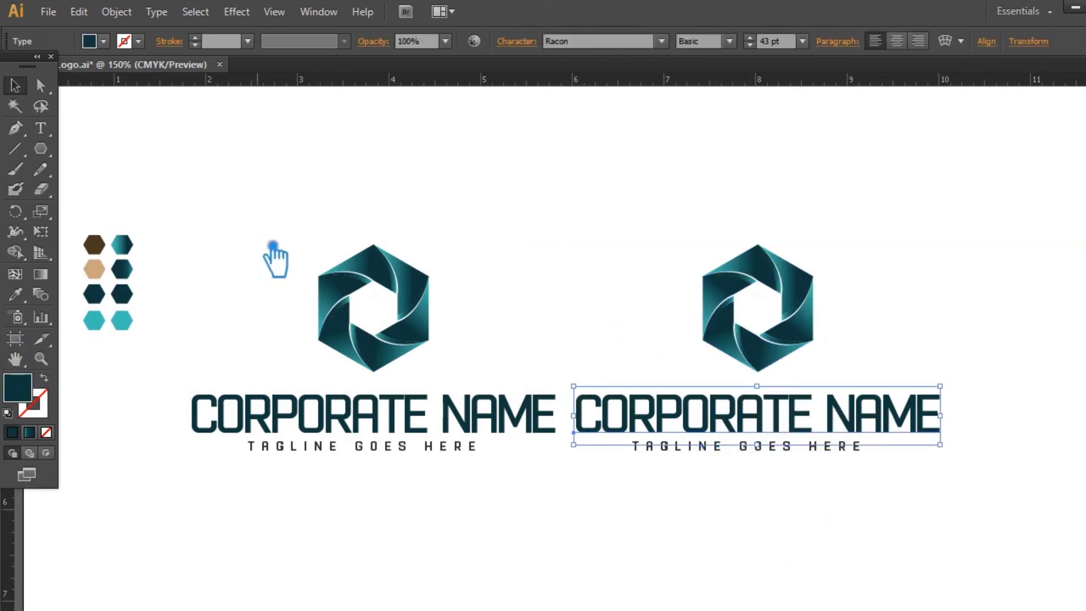
pyautogui.click(15, 294)
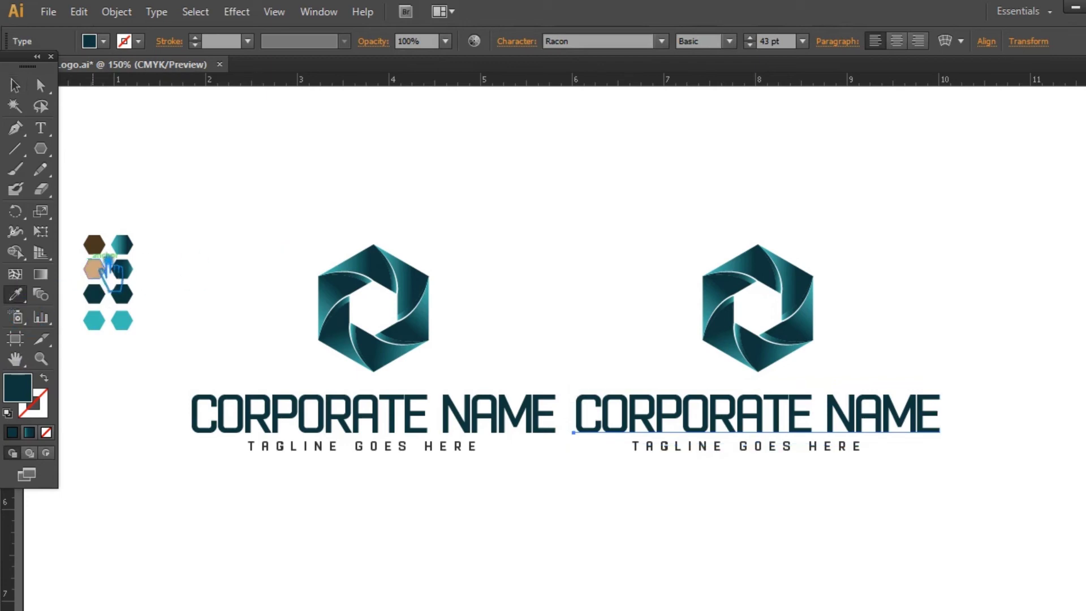
pyautogui.click(102, 248)
pyautogui.click(22, 87)
pyautogui.click(565, 222)
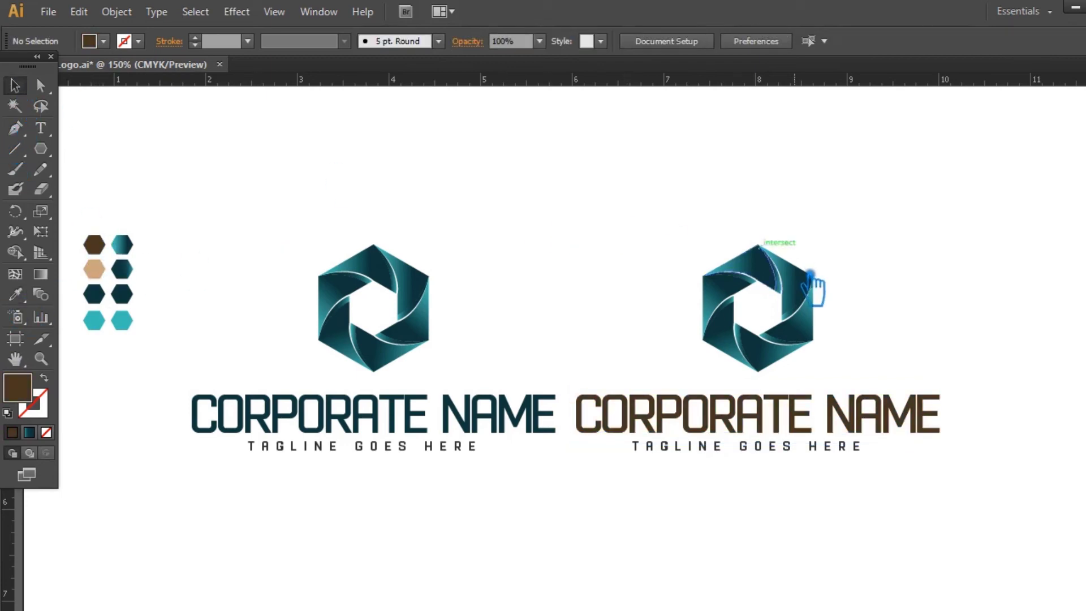
pyautogui.click(803, 280)
pyautogui.rightClick(795, 268)
pyautogui.click(874, 348)
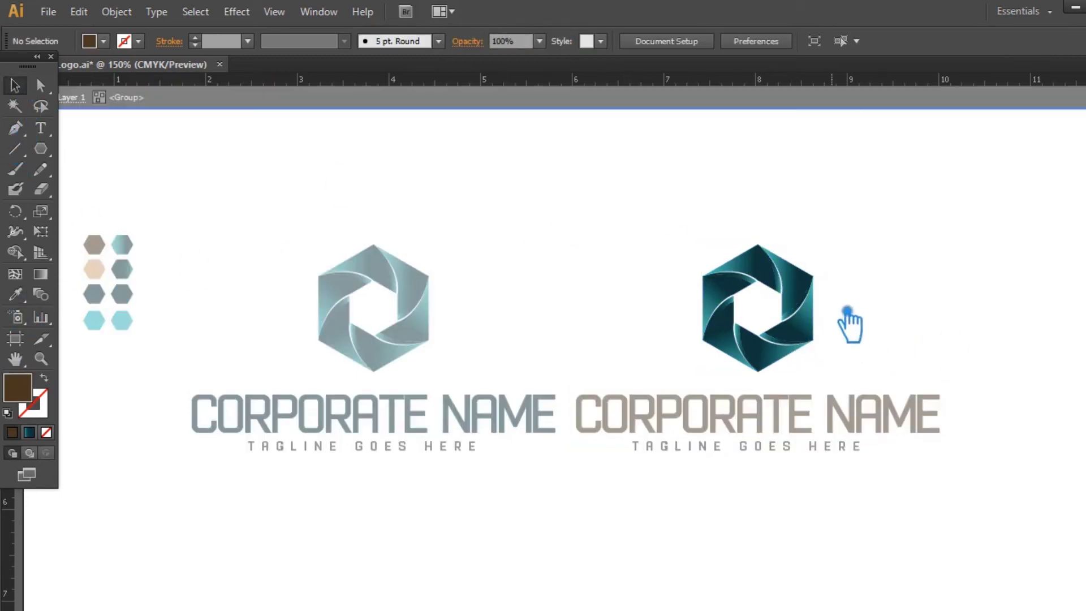
pyautogui.doubleClick(871, 324)
pyautogui.click(837, 308)
# - Ungroup the duplicate's hexagonal emblem into individual blades and accents
pyautogui.click(810, 303)
pyautogui.rightClick(799, 278)
pyautogui.click(873, 373)
# - Set the dark gradient stop of the duplicate emblem's upper-right blade to #49351F, the dark brown of the palette hexagon
pyautogui.click(147, 215)
pyautogui.click(94, 244)
pyautogui.doubleClick(31, 396)
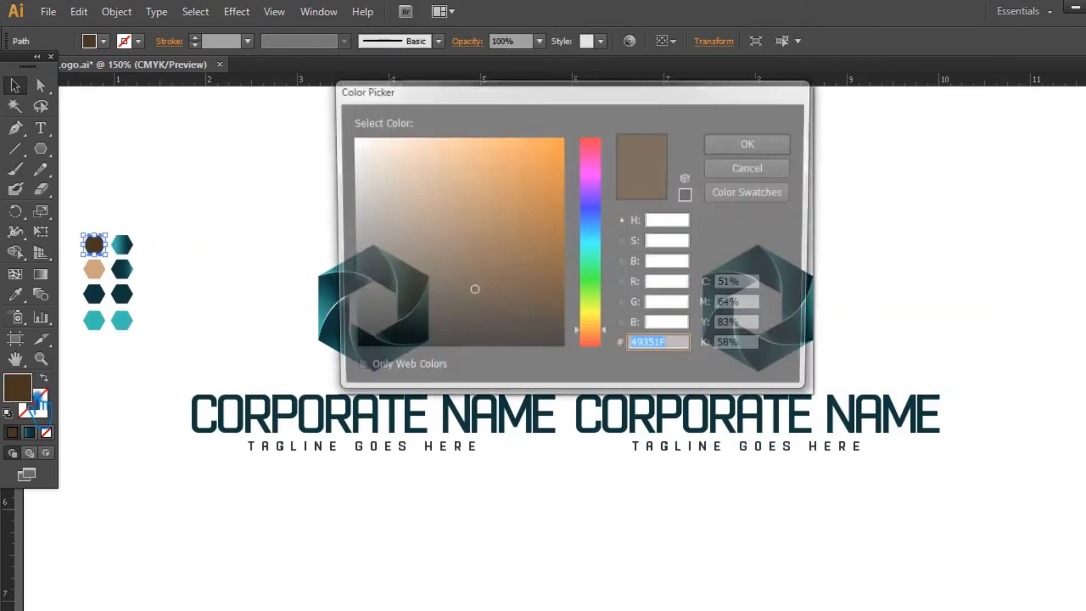
pyautogui.click(783, 145)
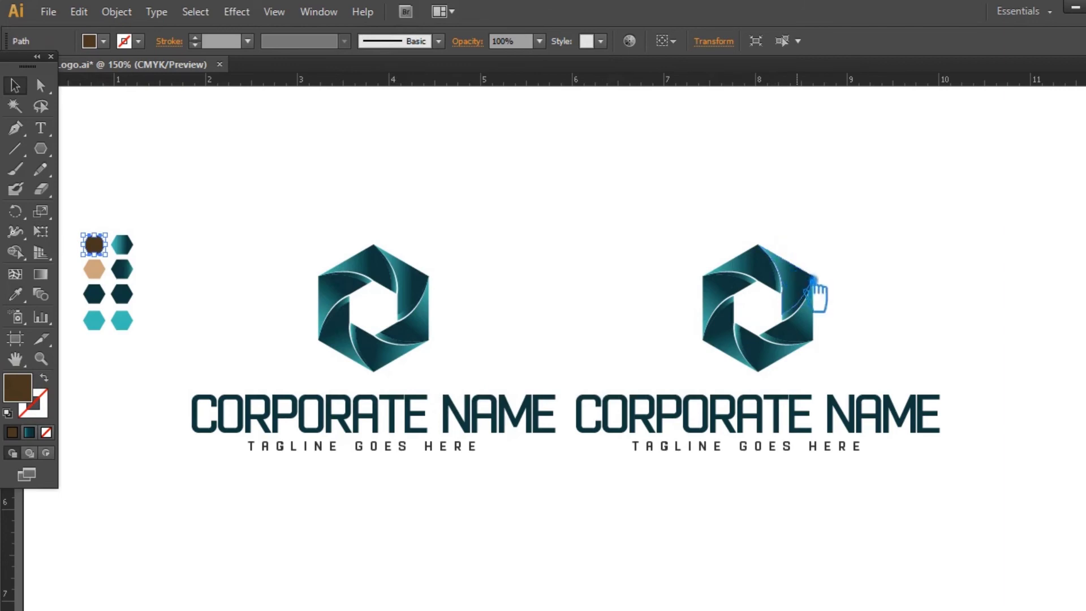
pyautogui.click(812, 281)
pyautogui.hotkey('ctrl', 'F9')
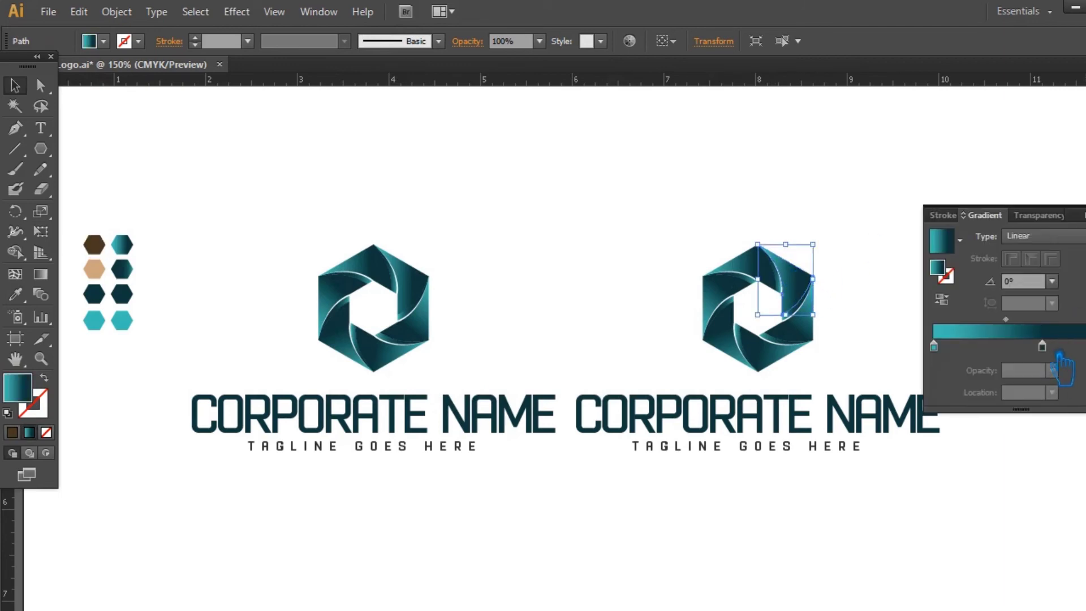
pyautogui.click(1042, 346)
pyautogui.doubleClick(950, 276)
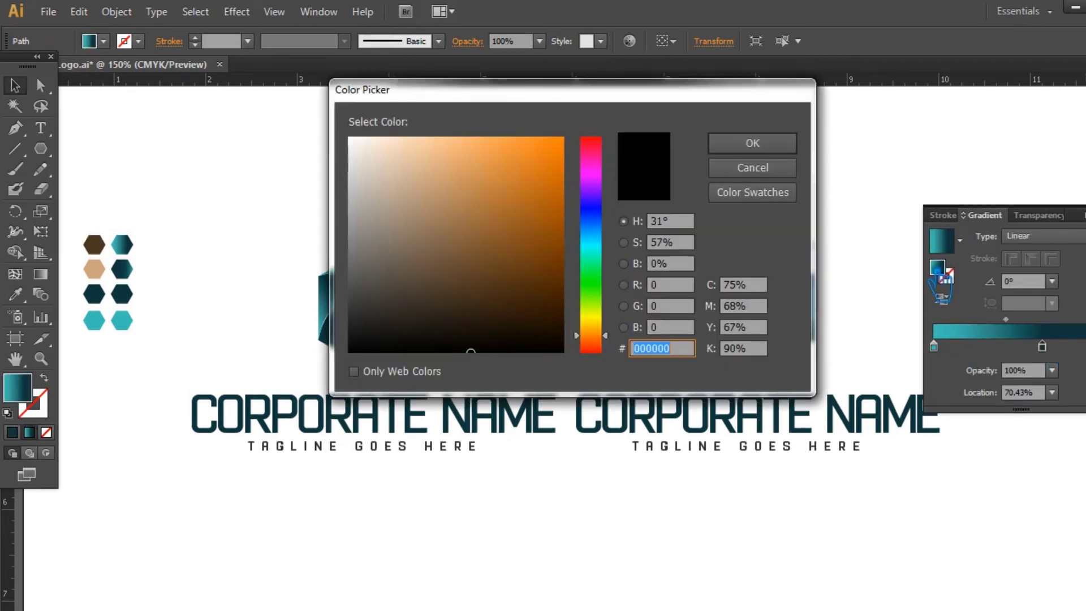
pyautogui.write('49351F')
pyautogui.click(752, 144)
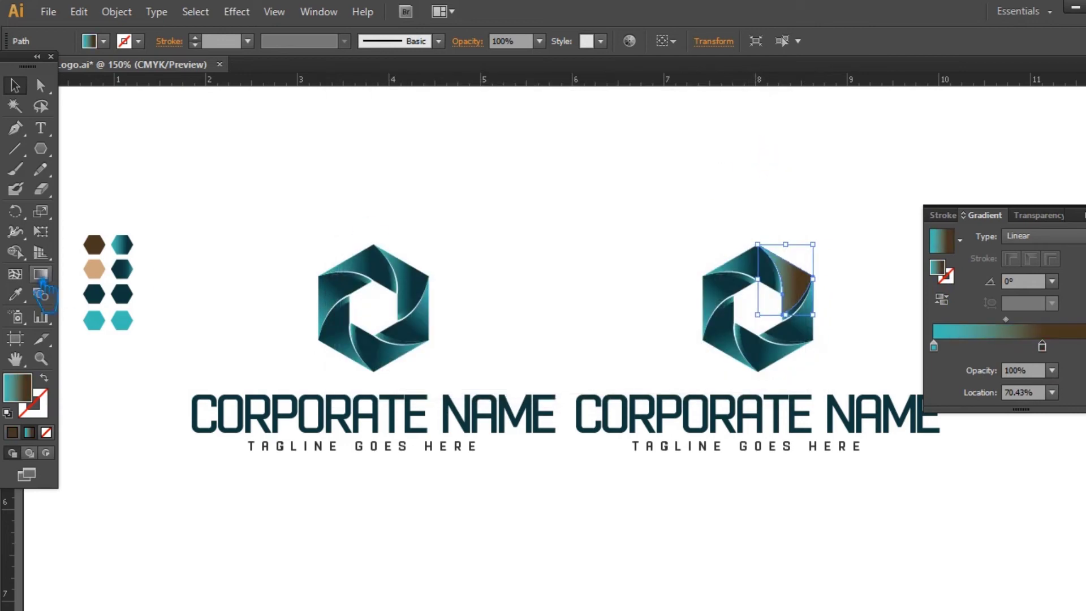
# - Set the light gradient stop of the same upper-right blade to #CCA47D, the tan of the palette hexagon
pyautogui.click(94, 269)
pyautogui.doubleClick(17, 388)
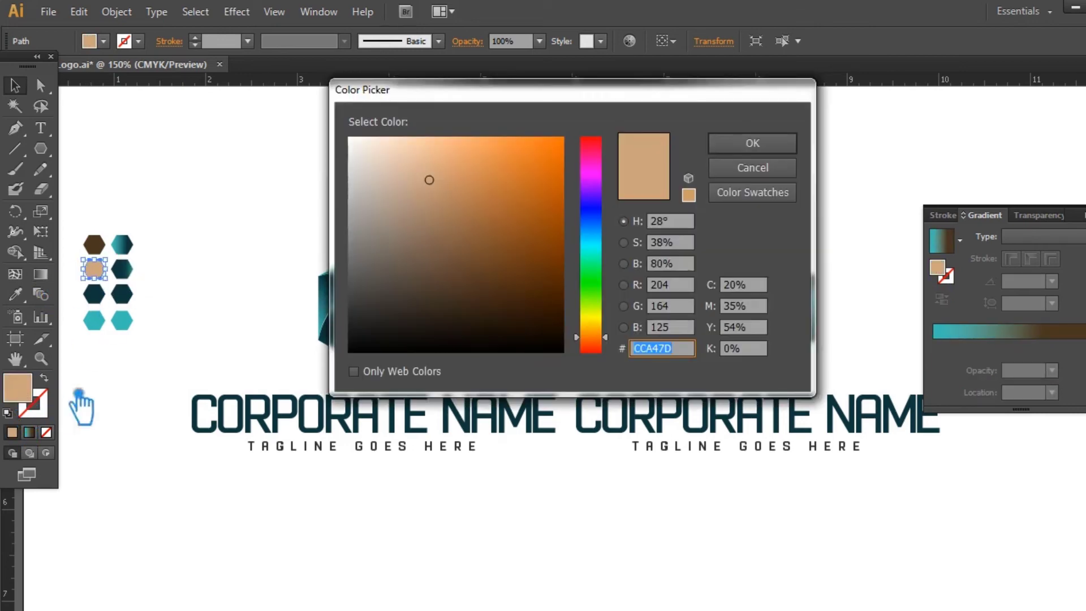
pyautogui.click(767, 146)
pyautogui.click(798, 286)
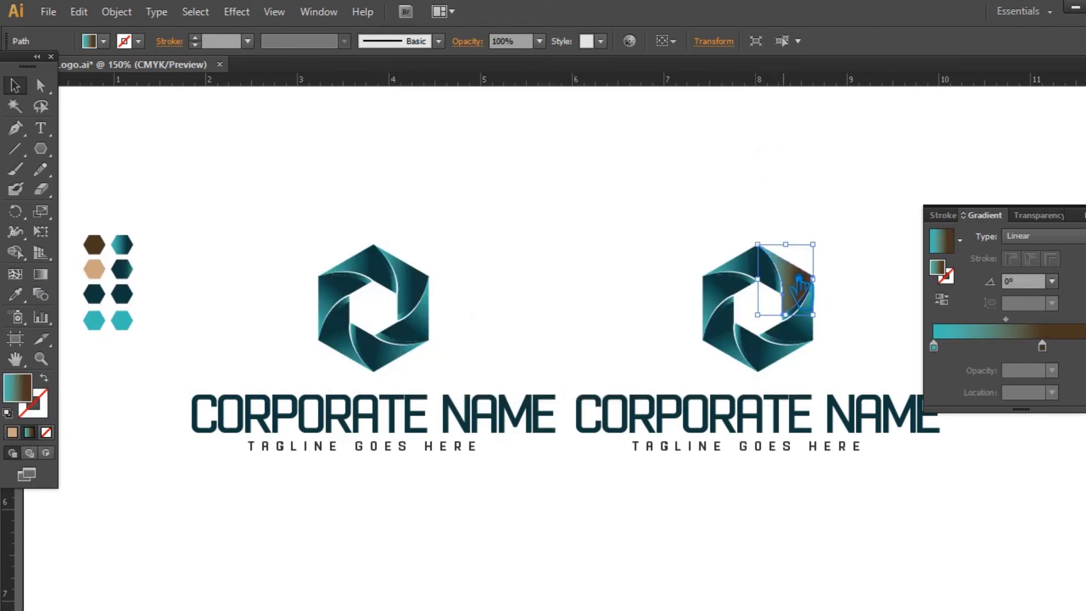
pyautogui.click(934, 347)
pyautogui.doubleClick(938, 269)
pyautogui.write('CCA47D')
pyautogui.click(765, 145)
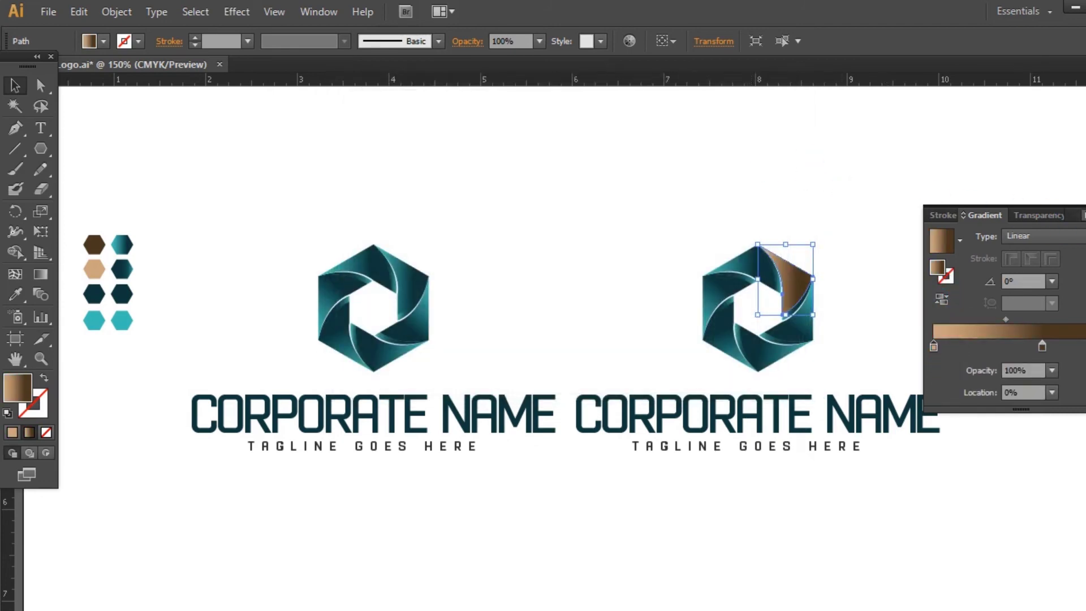
pyautogui.click(978, 216)
pyautogui.click(837, 248)
# - Copy the tan-to-brown gradient from the upper-right blade onto the duplicate emblem's upper-left and left blades
pyautogui.click(729, 266)
pyautogui.click(16, 294)
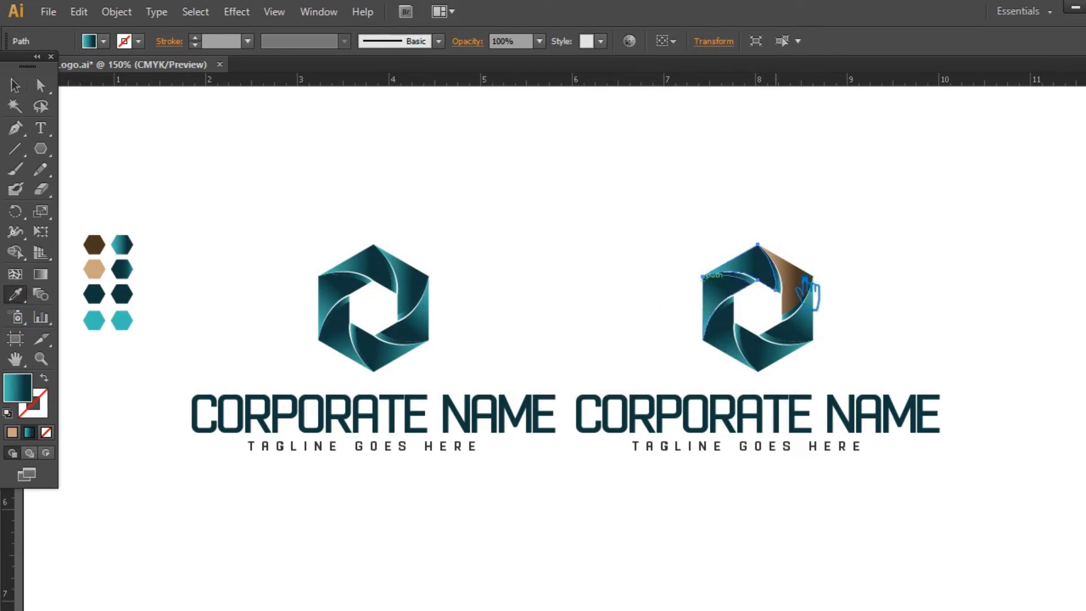
pyautogui.click(805, 291)
pyautogui.click(15, 85)
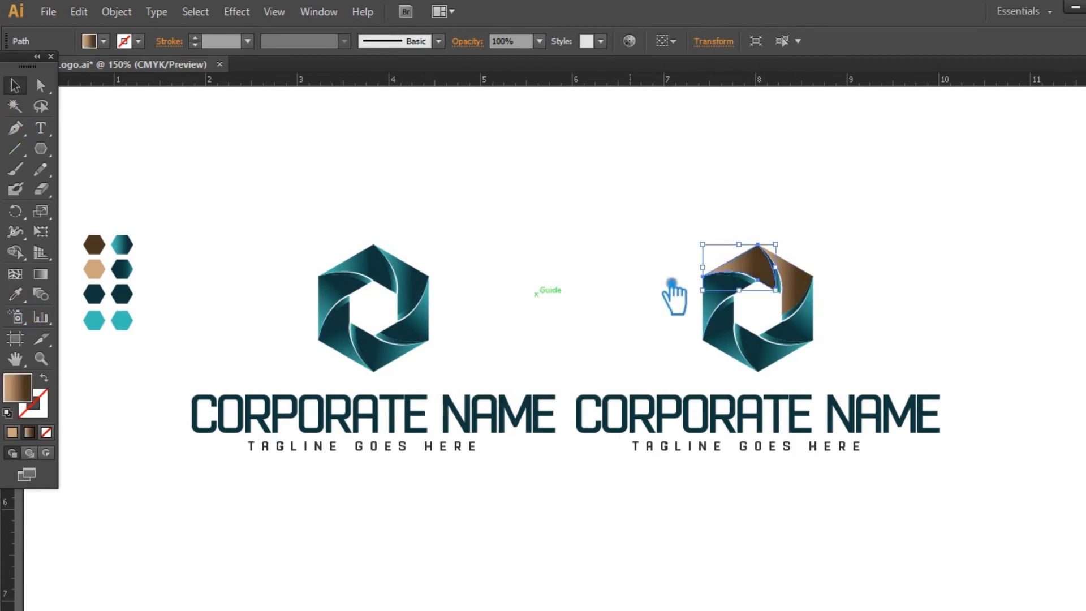
pyautogui.click(721, 327)
pyautogui.click(15, 294)
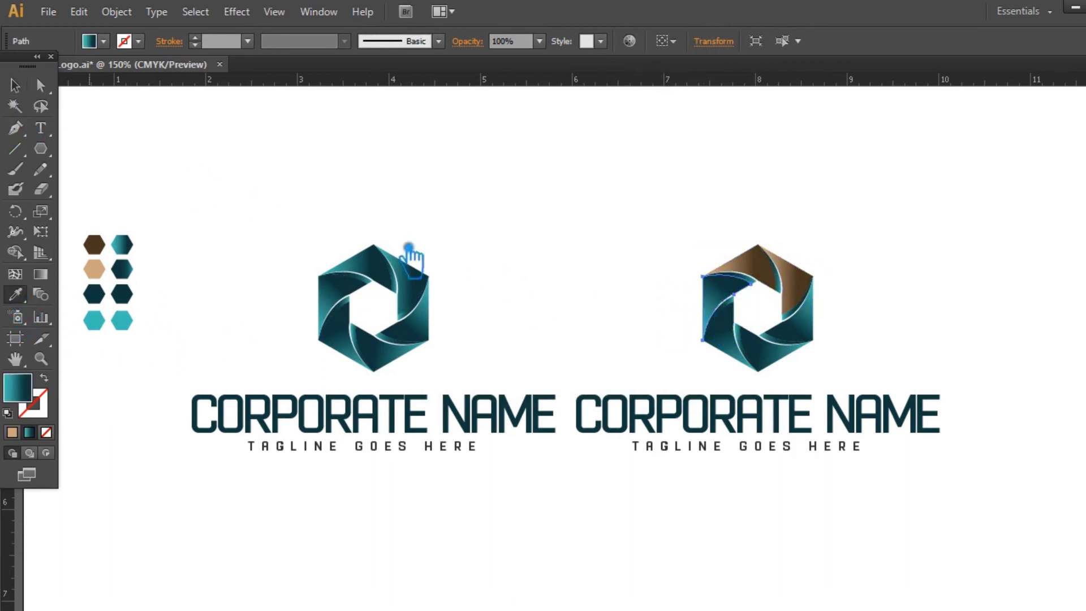
pyautogui.click(809, 291)
pyautogui.click(15, 86)
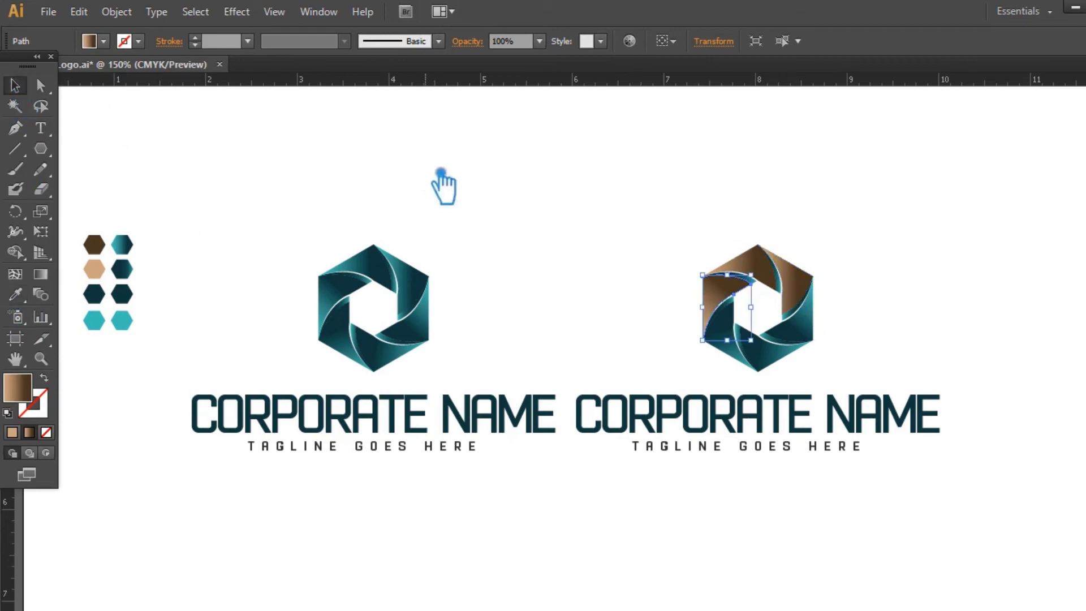
pyautogui.click(441, 187)
# - Apply the sampled tan-to-brown gradient to the three remaining teal blades in the lower half of the duplicate emblem
pyautogui.click(745, 348)
pyautogui.keyDown('shift'); pyautogui.click(792, 365); pyautogui.keyUp('shift')
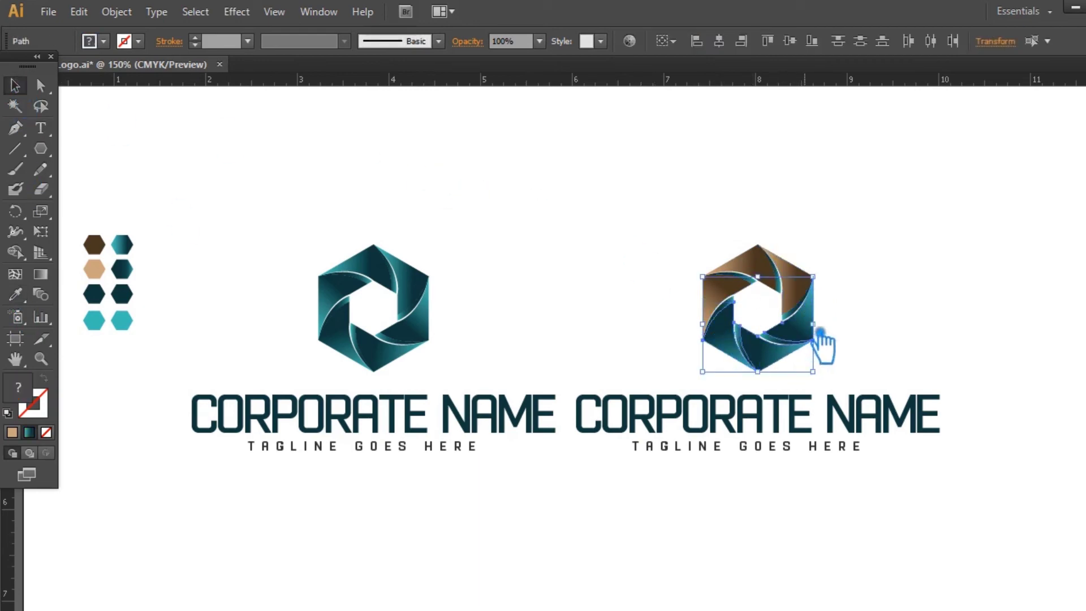
pyautogui.click(15, 294)
pyautogui.click(745, 288)
pyautogui.press('v')
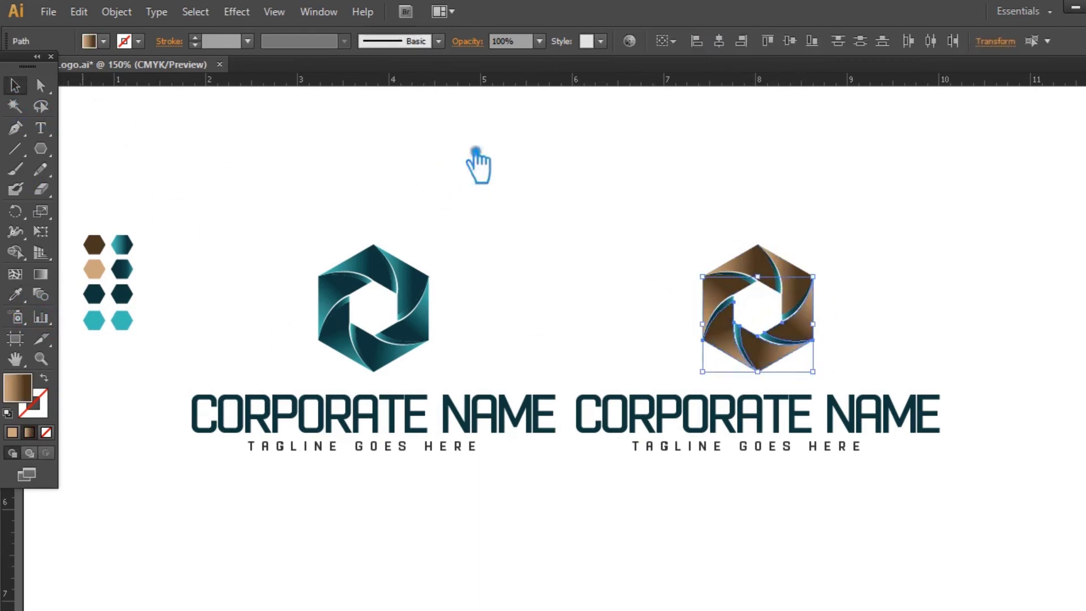
pyautogui.click(575, 164)
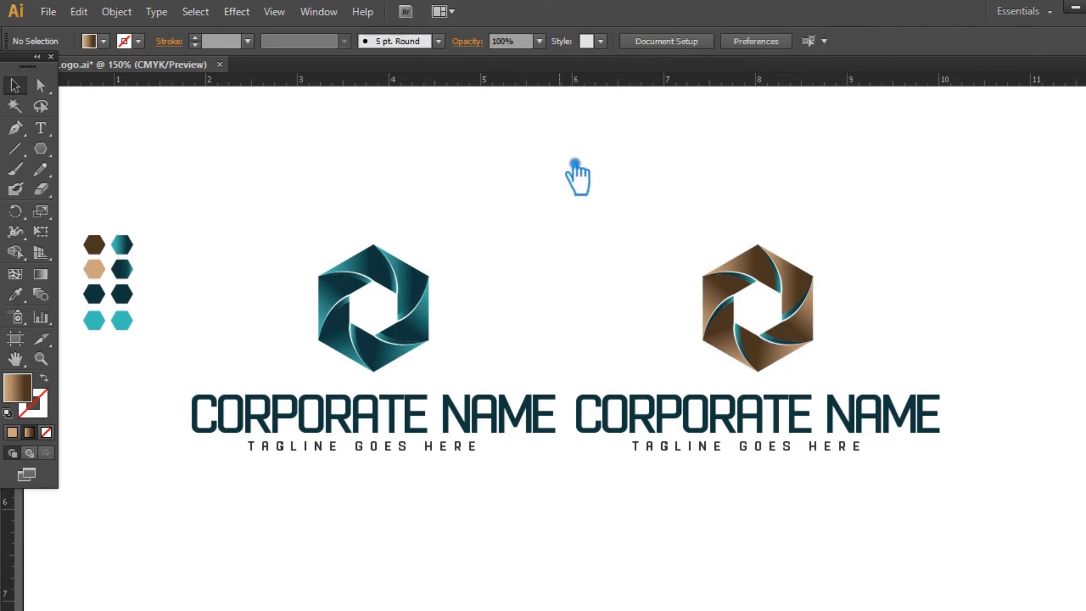
# - Set the light gradient stop of the thin curved accent along the duplicate emblem's upper-left blade to #CCA47D
pyautogui.click(771, 289)
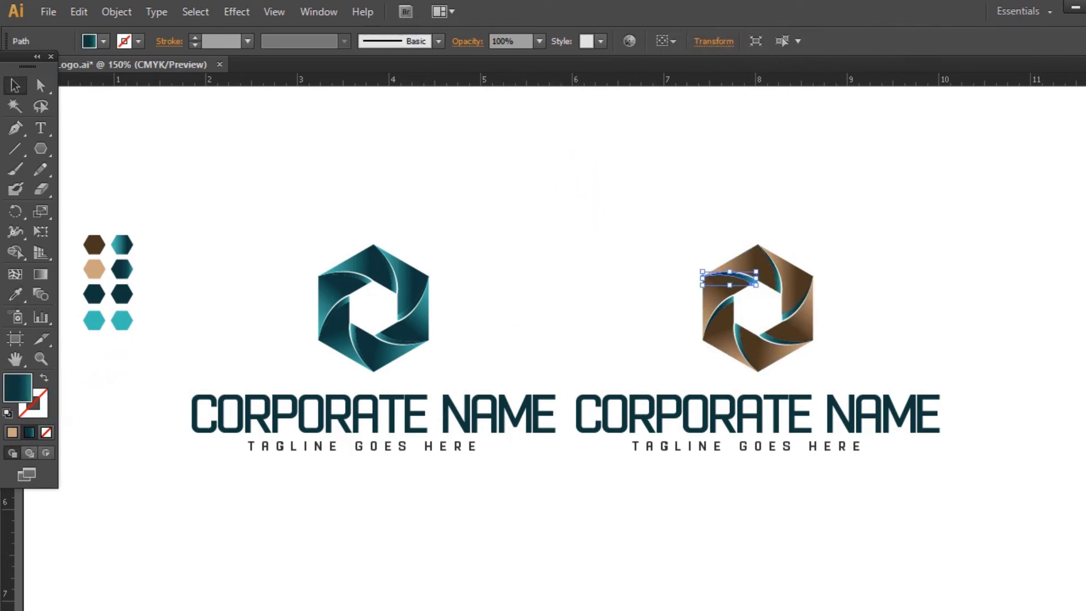
pyautogui.hotkey('ctrl', 'F9')
pyautogui.click(1083, 346)
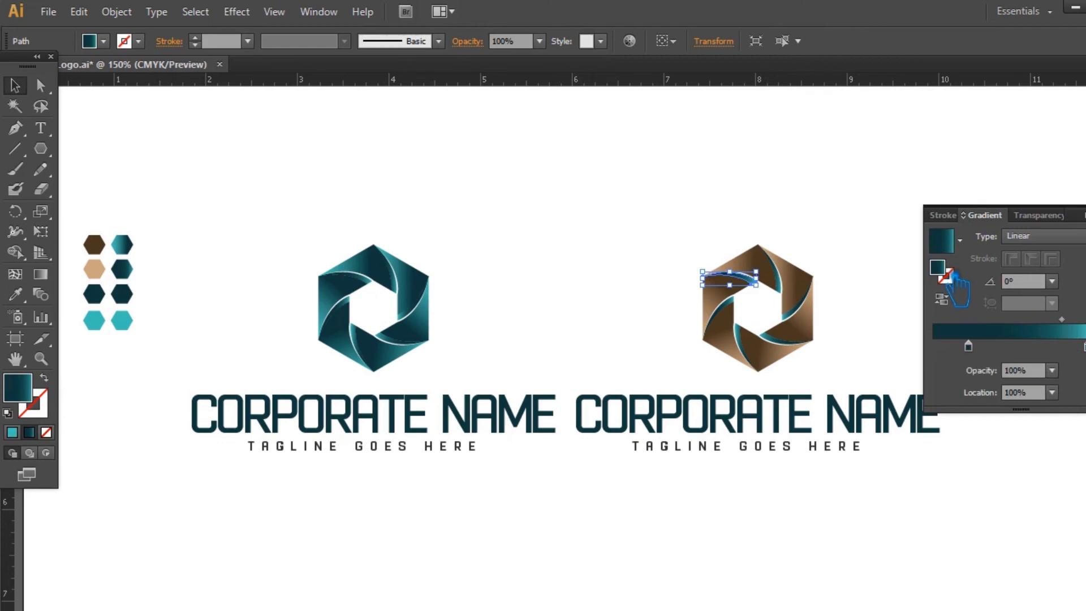
pyautogui.doubleClick(938, 268)
pyautogui.write('C2A47D')
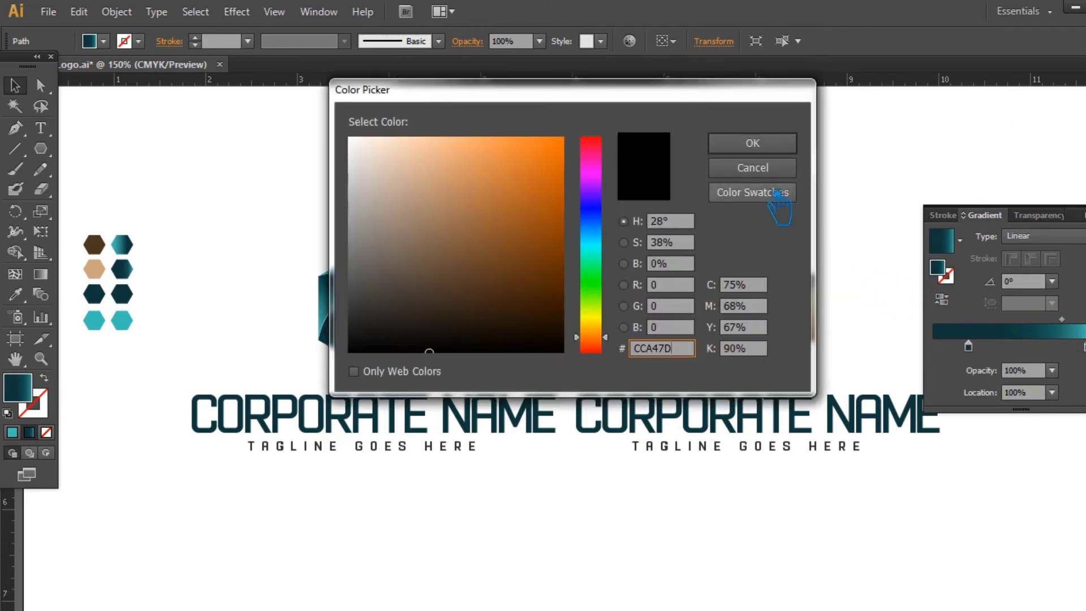
pyautogui.click(773, 148)
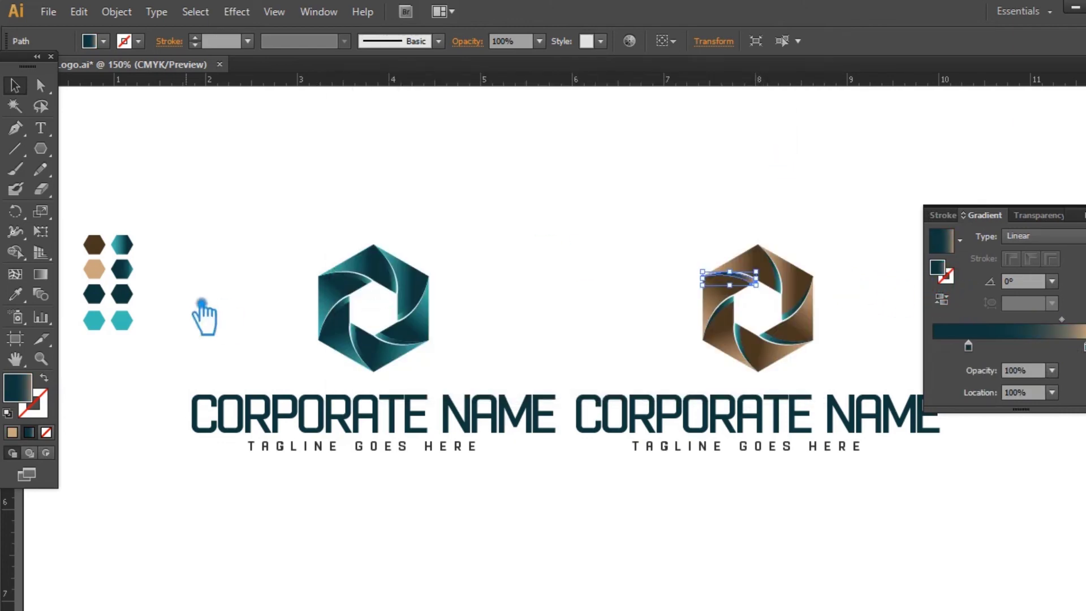
# - Set the dark gradient stop of that upper-left accent to #49351F, the dark brown of the palette hexagon
pyautogui.click(95, 246)
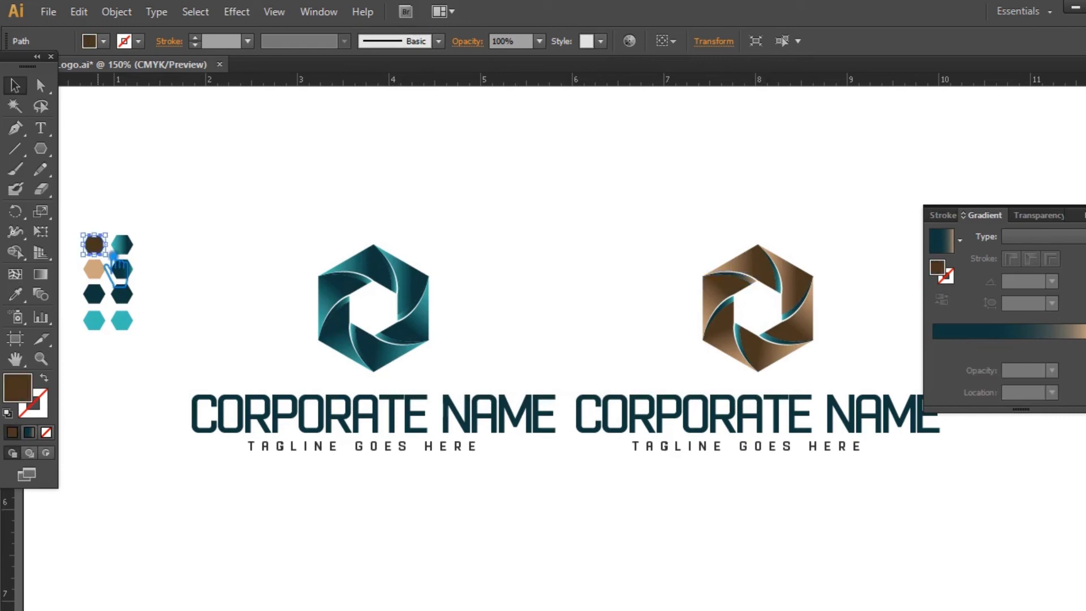
pyautogui.doubleClick(31, 399)
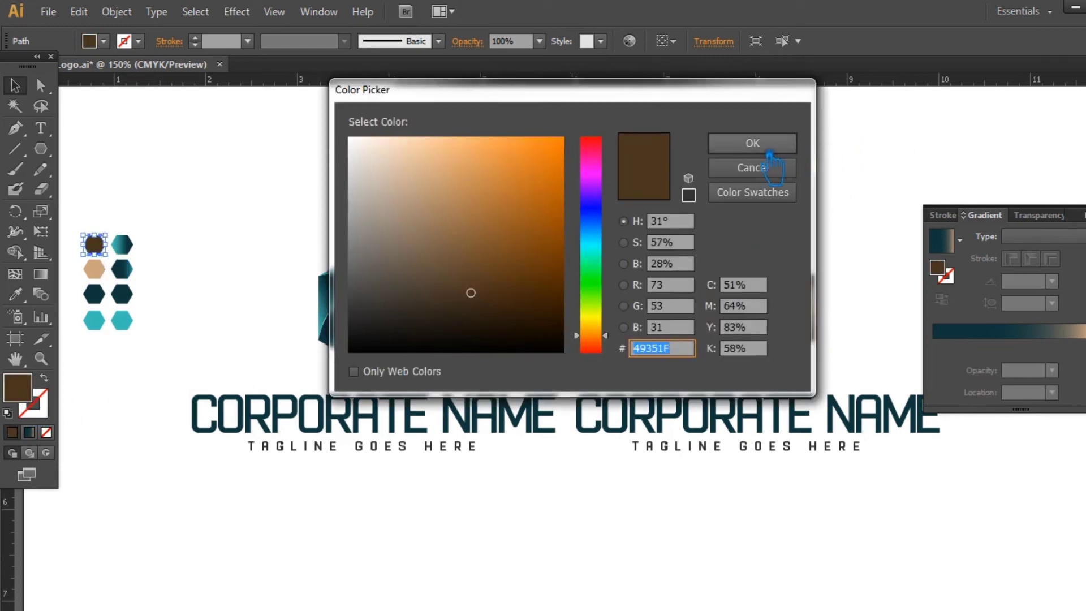
pyautogui.click(752, 143)
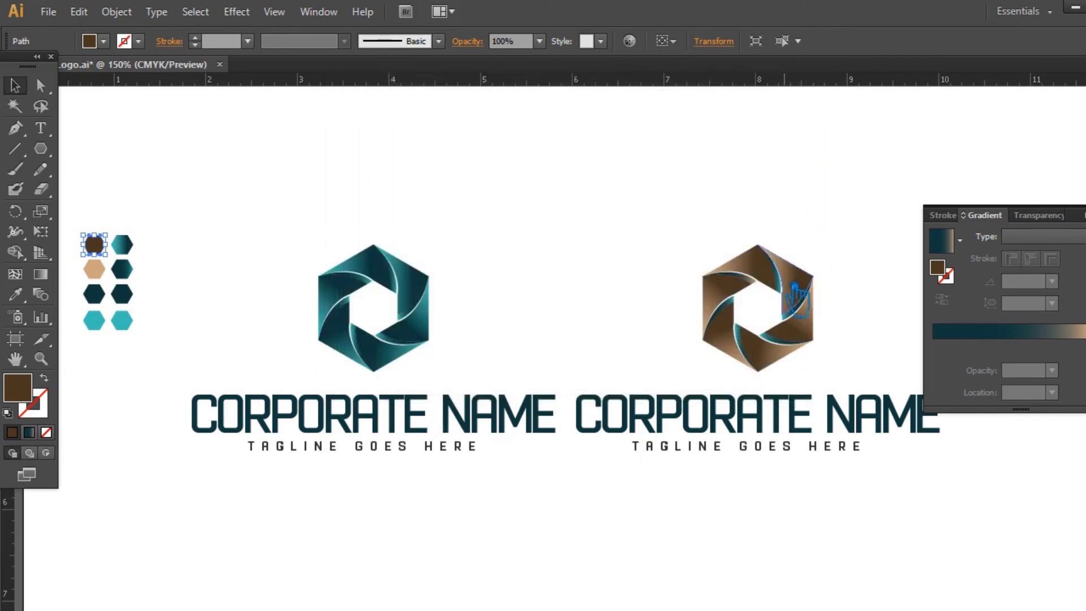
pyautogui.click(761, 285)
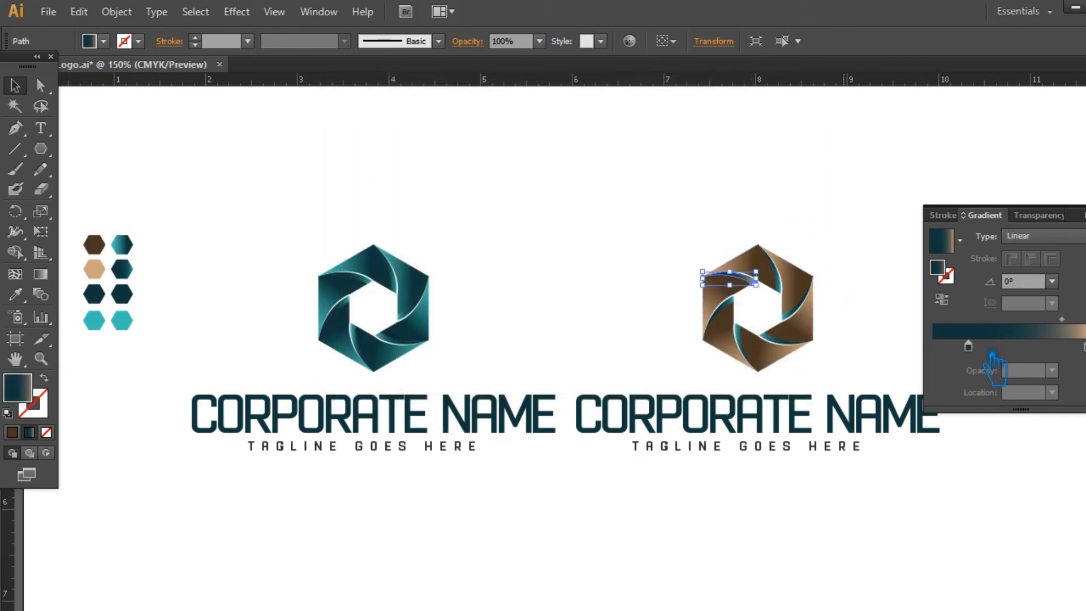
pyautogui.click(968, 346)
pyautogui.doubleClick(953, 278)
pyautogui.write('4B351F')
pyautogui.click(752, 142)
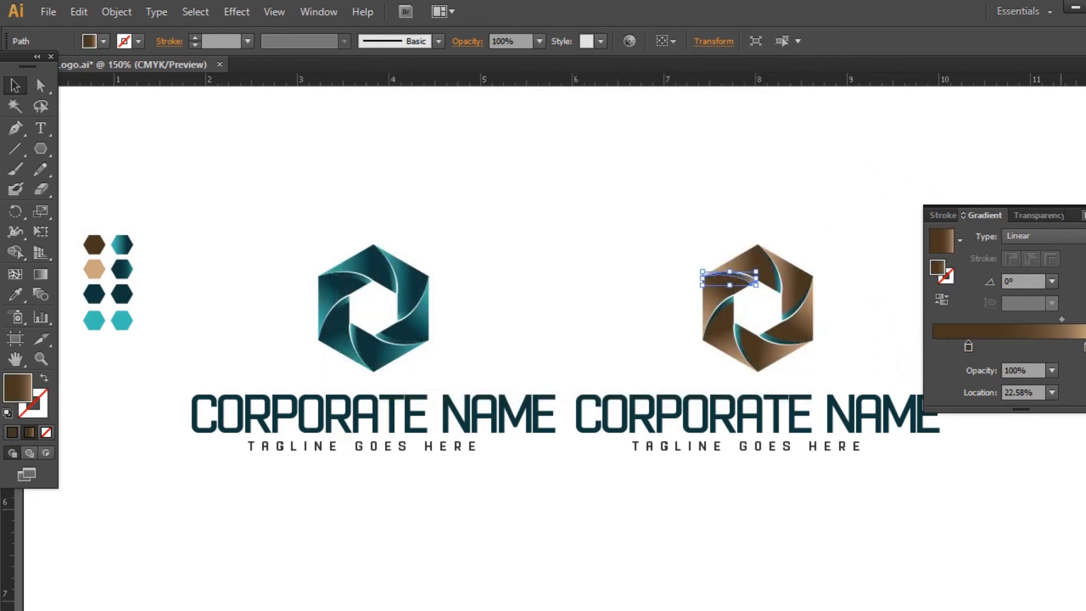
# - Recolour the duplicate logo's company name with the dark brown of the palette hexagon and save the file
pyautogui.click(952, 271)
pyautogui.hotkey('ctrl', '+')
pyautogui.hotkey('ctrl', '+')
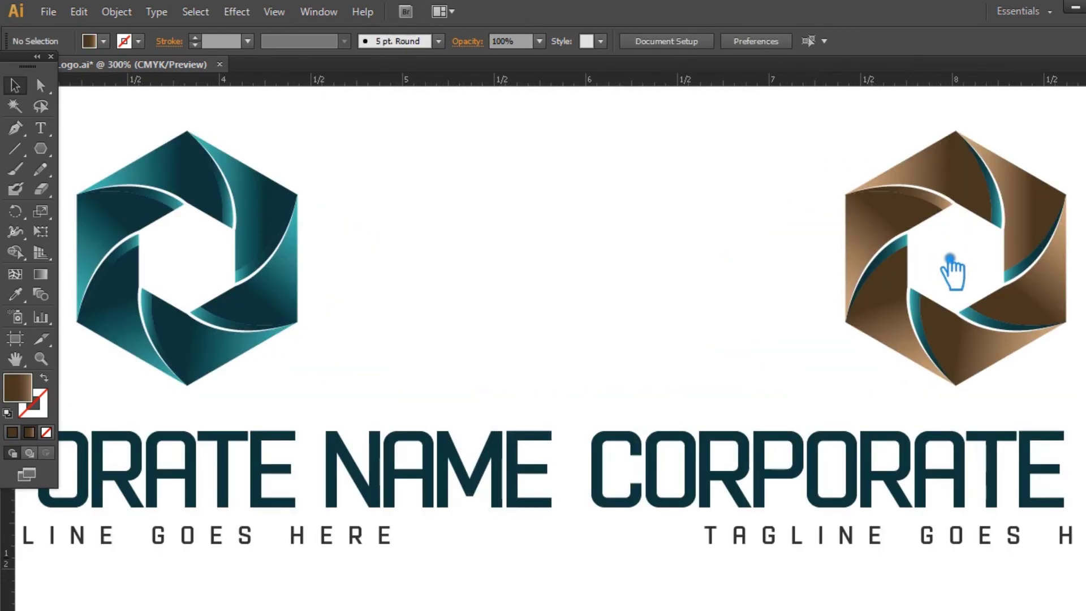
pyautogui.moveTo(890, 313); pyautogui.dragTo(787, 286)
pyautogui.hotkey('ctrl', '-')
pyautogui.hotkey('ctrl', '-')
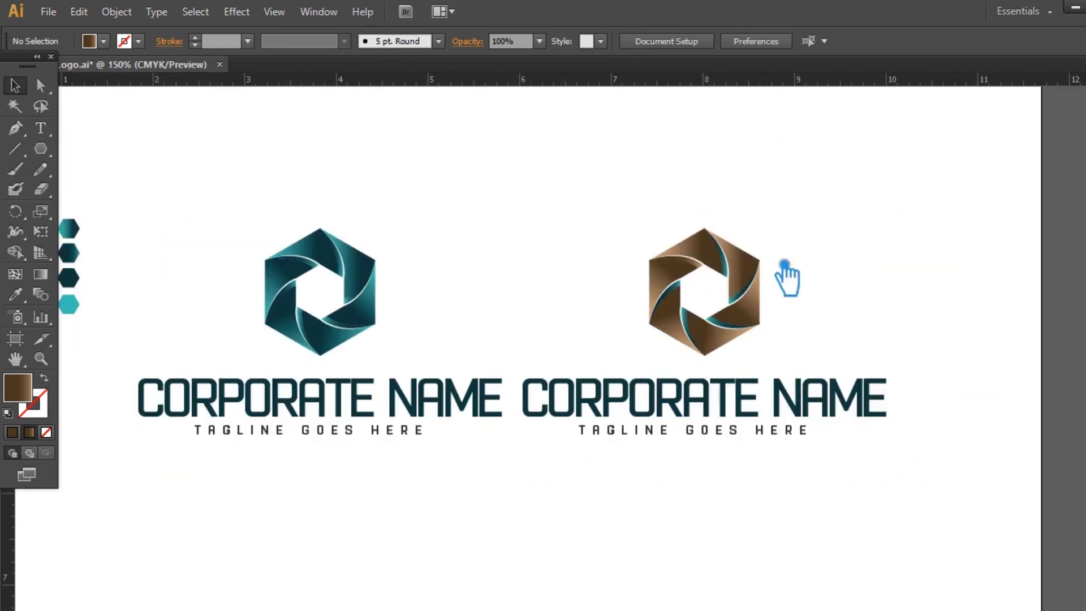
pyautogui.moveTo(686, 230); pyautogui.dragTo(786, 266)
pyautogui.click(913, 444)
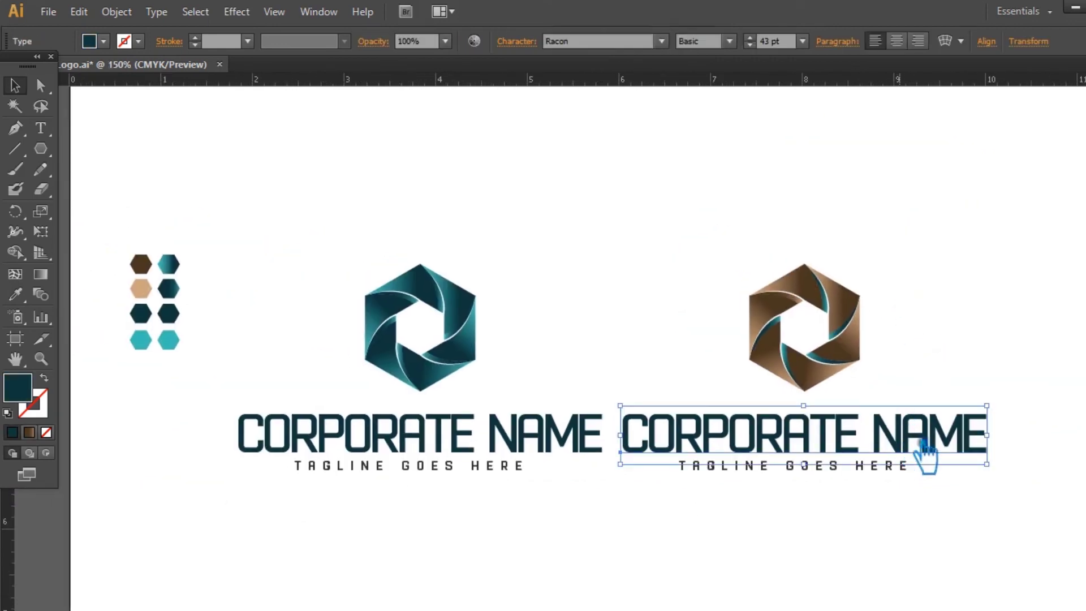
pyautogui.click(15, 294)
pyautogui.click(148, 266)
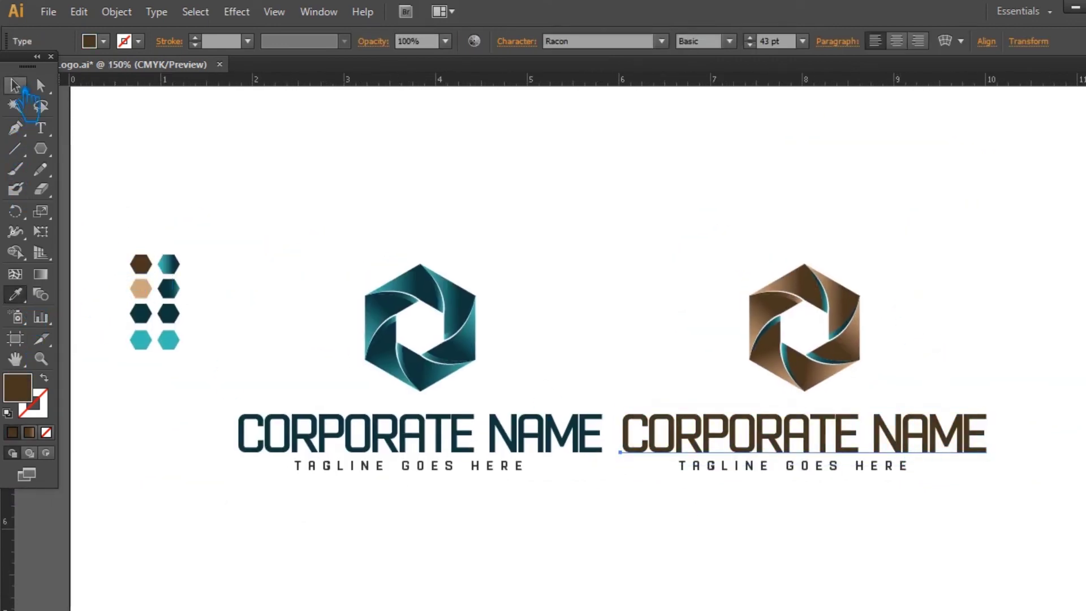
pyautogui.click(605, 222)
pyautogui.hotkey('ctrl', 's')
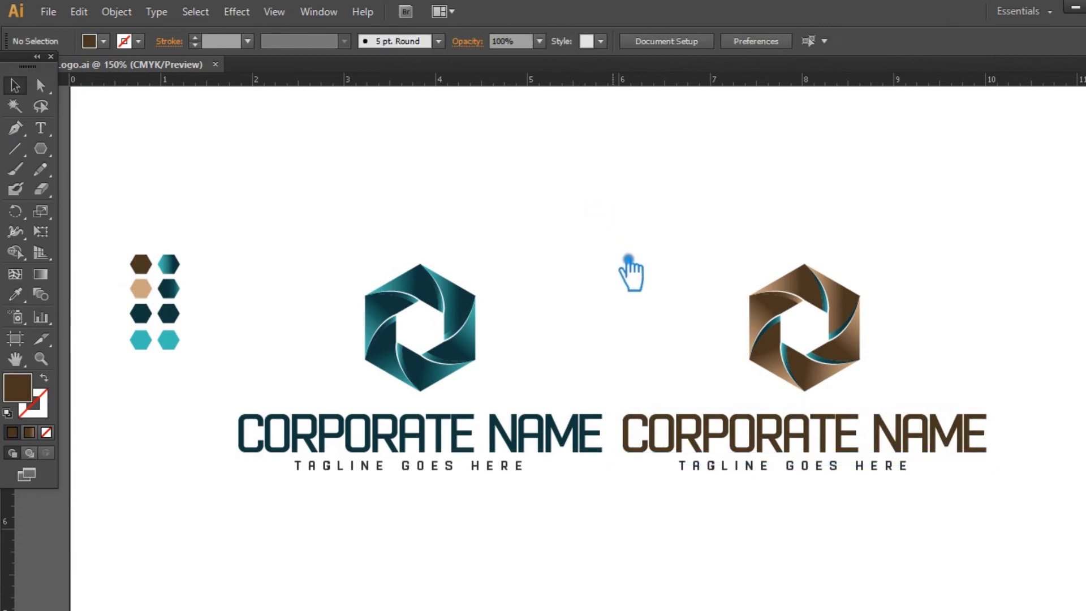
# - Copy the tan-to-brown gradient from the duplicate emblem's upper-left accent onto the teal accent beside the top blade
pyautogui.scroll(4, 627, 274)
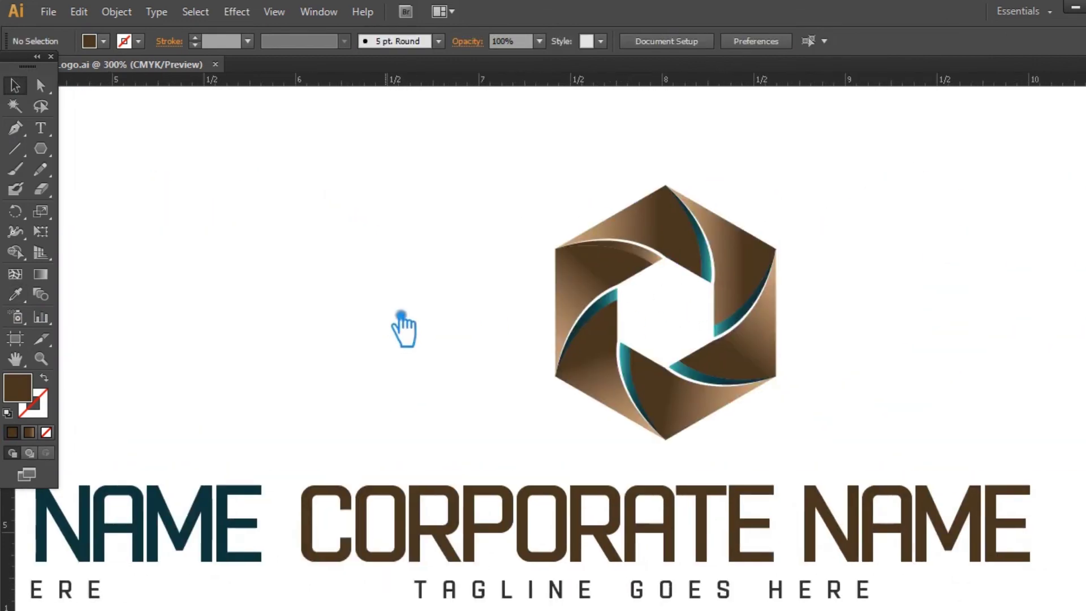
pyautogui.click(715, 280)
pyautogui.click(15, 294)
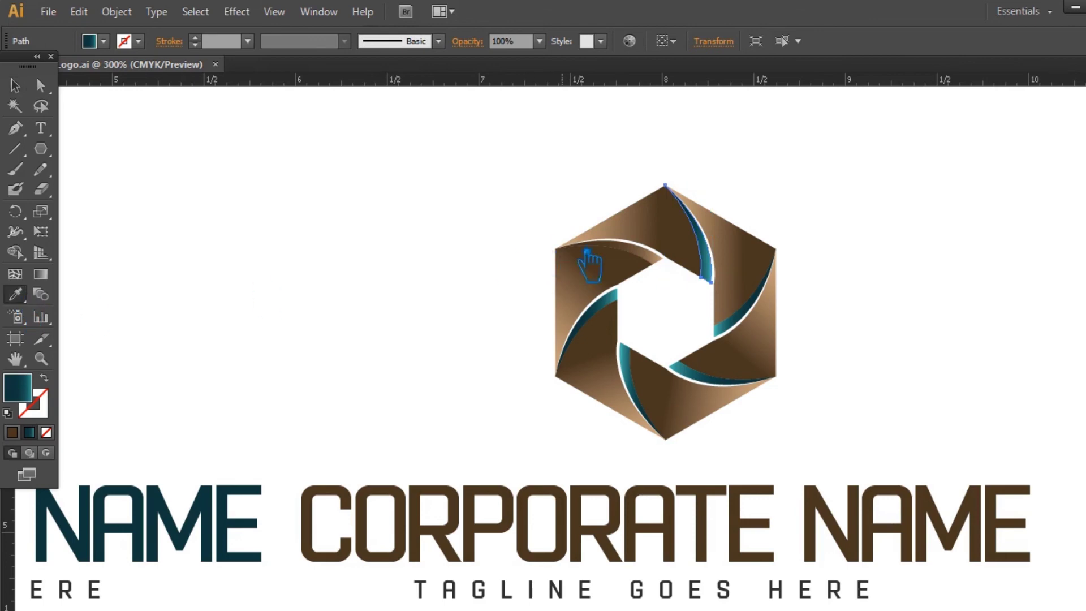
pyautogui.click(668, 259)
pyautogui.click(15, 85)
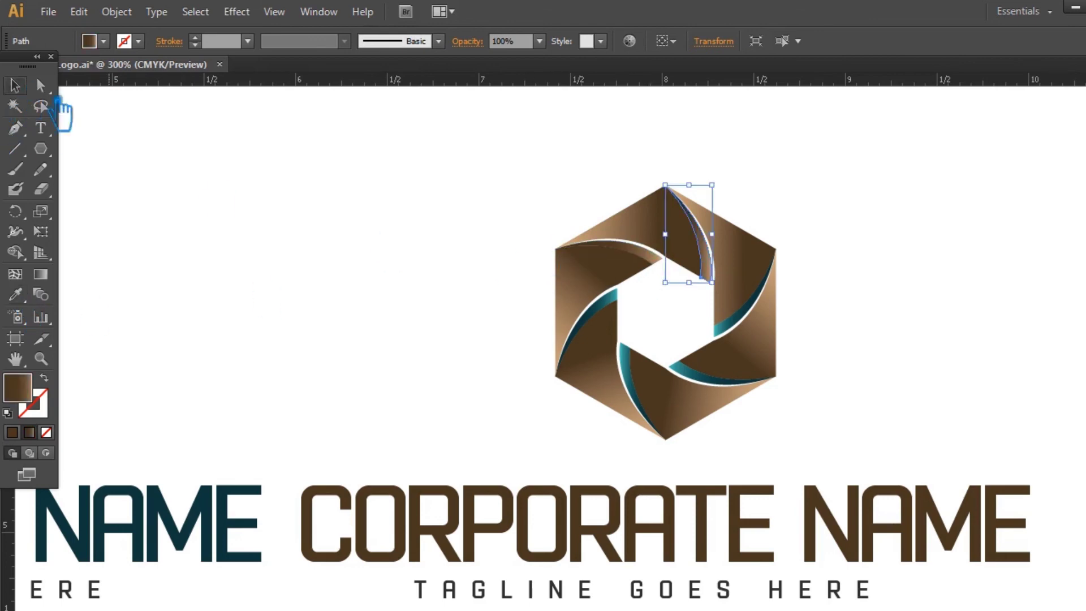
pyautogui.click(853, 232)
# - Try to apply the upper-left accent's tan-to-brown gradient to all six curved accents of the duplicate emblem at once
pyautogui.click(656, 271)
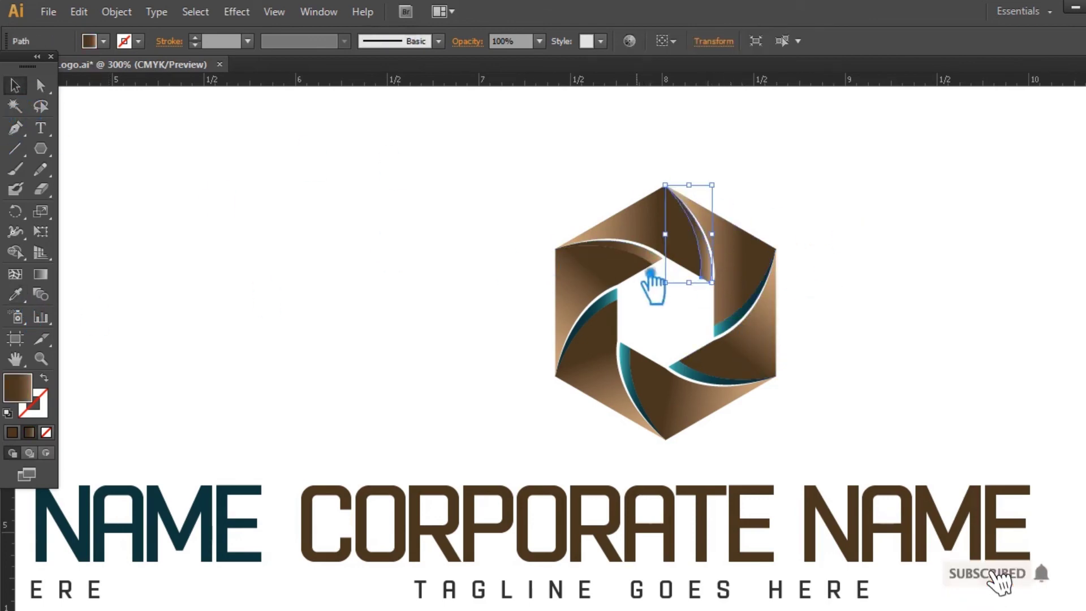
pyautogui.keyDown('shift'); pyautogui.click(656, 263); pyautogui.keyUp('shift')
pyautogui.keyDown('shift'); pyautogui.click(617, 302); pyautogui.keyUp('shift')
pyautogui.keyDown('shift'); pyautogui.click(628, 358); pyautogui.keyUp('shift')
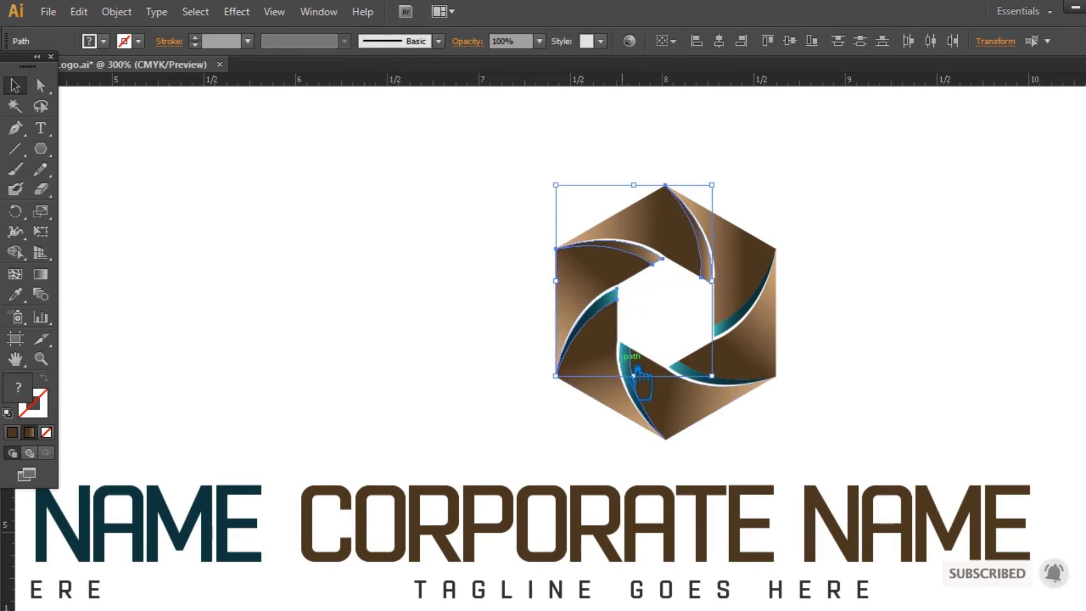
pyautogui.keyDown('shift'); pyautogui.click(705, 376); pyautogui.keyUp('shift')
pyautogui.keyDown('shift'); pyautogui.click(734, 335); pyautogui.keyUp('shift')
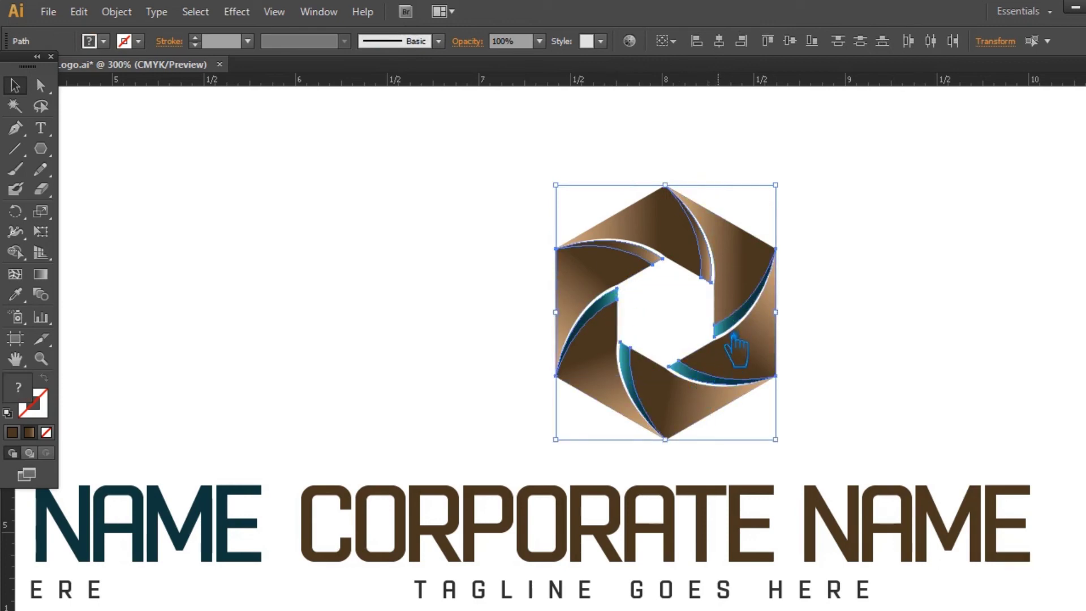
pyautogui.press('i')
pyautogui.click(657, 261)
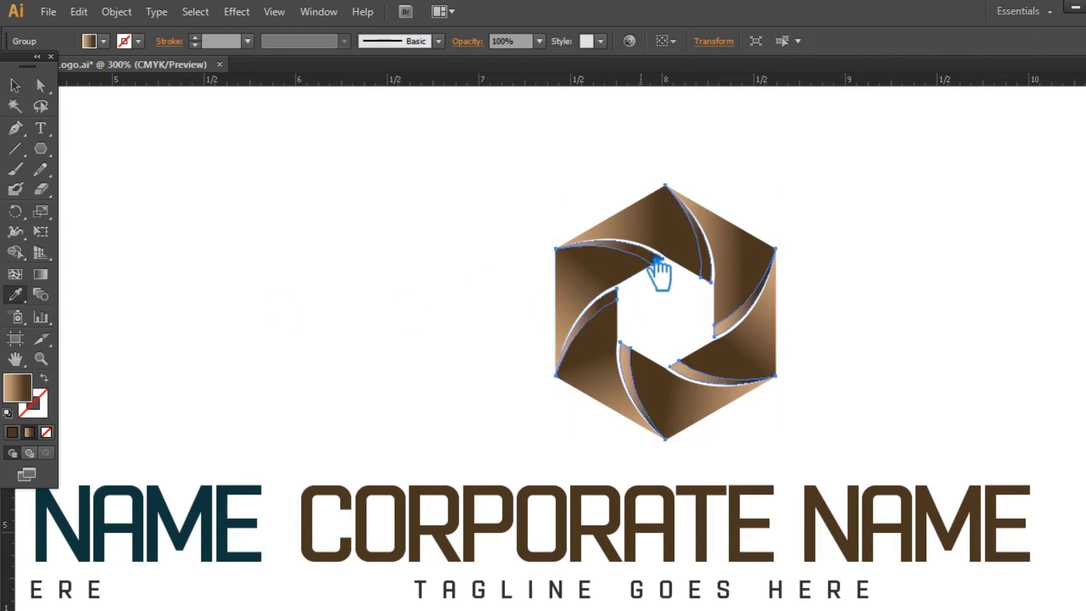
pyautogui.hotkey('ctrl', 'z')
# - Ungroup the curved accents of the duplicate emblem so each one can be recoloured separately
pyautogui.press('v')
pyautogui.click(303, 235)
pyautogui.click(610, 322)
pyautogui.rightClick(593, 310)
pyautogui.click(657, 407)
pyautogui.click(395, 349)
# - Apply the upper-left accent's tan-to-brown gradient to the teal accent on the duplicate emblem's left blade
pyautogui.click(608, 305)
pyautogui.press('i')
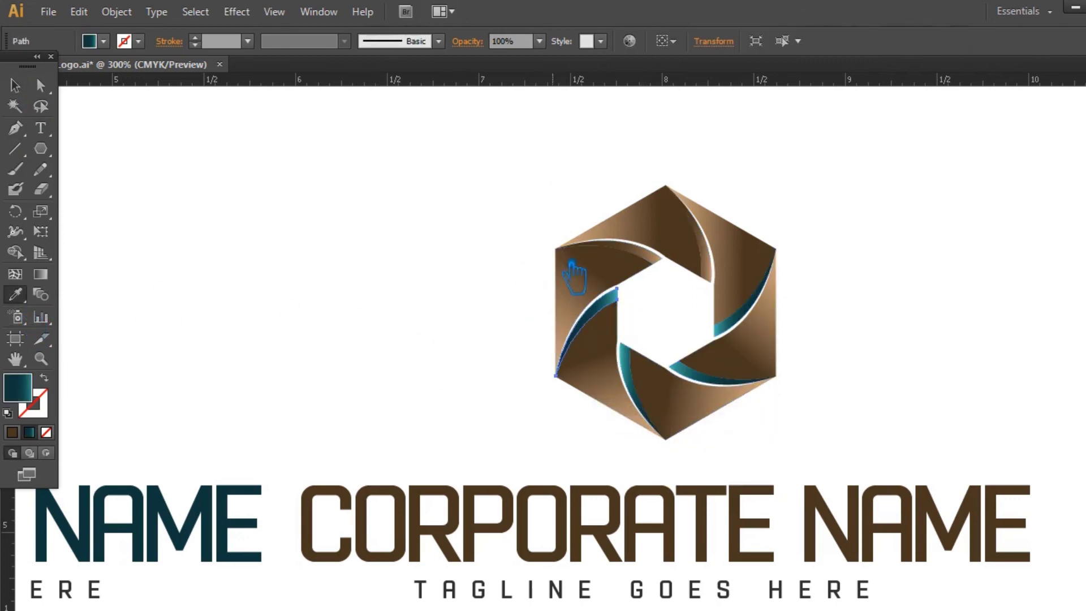
pyautogui.click(658, 257)
pyautogui.click(14, 85)
pyautogui.click(207, 204)
# - Recolour the teal accent along the duplicate emblem's bottom blade with the left accent's tan-to-brown gradient
pyautogui.click(643, 388)
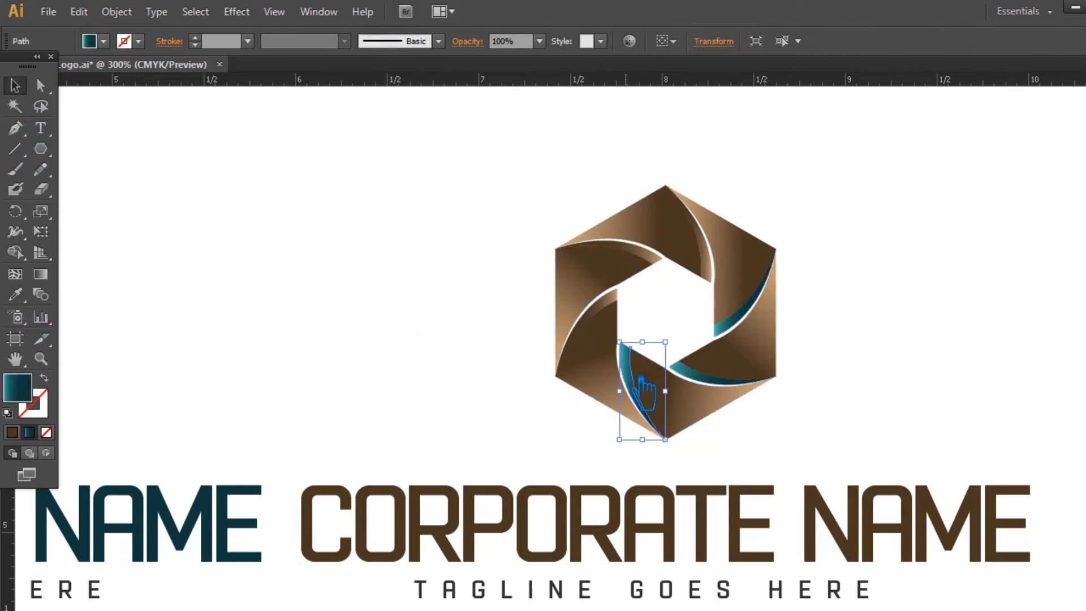
pyautogui.click(14, 294)
pyautogui.click(606, 326)
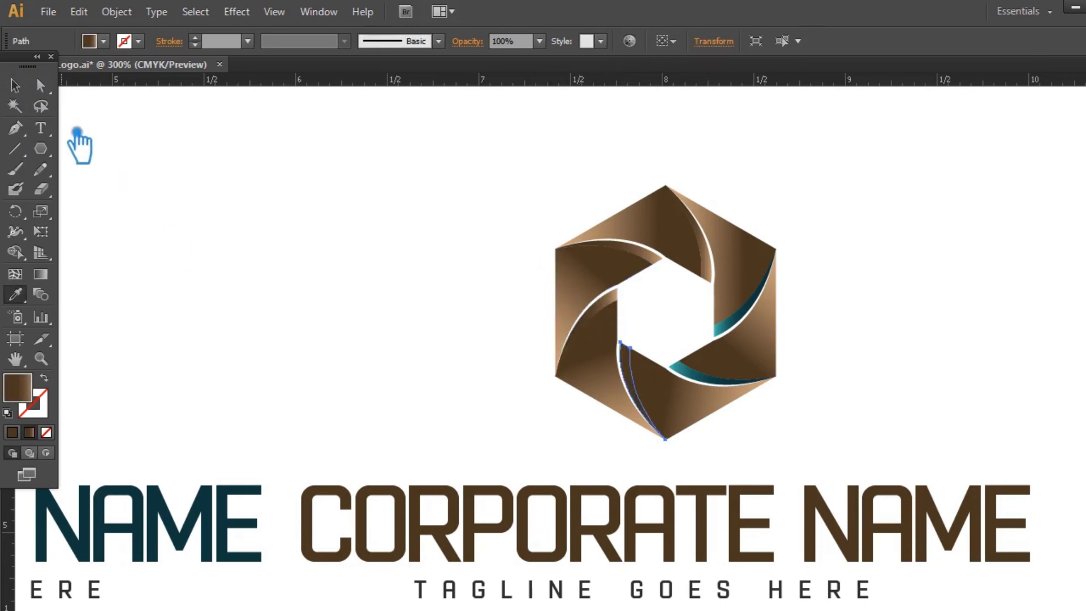
pyautogui.hotkey('ctrl', 'z')
pyautogui.hotkey('ctrl', 'F9')
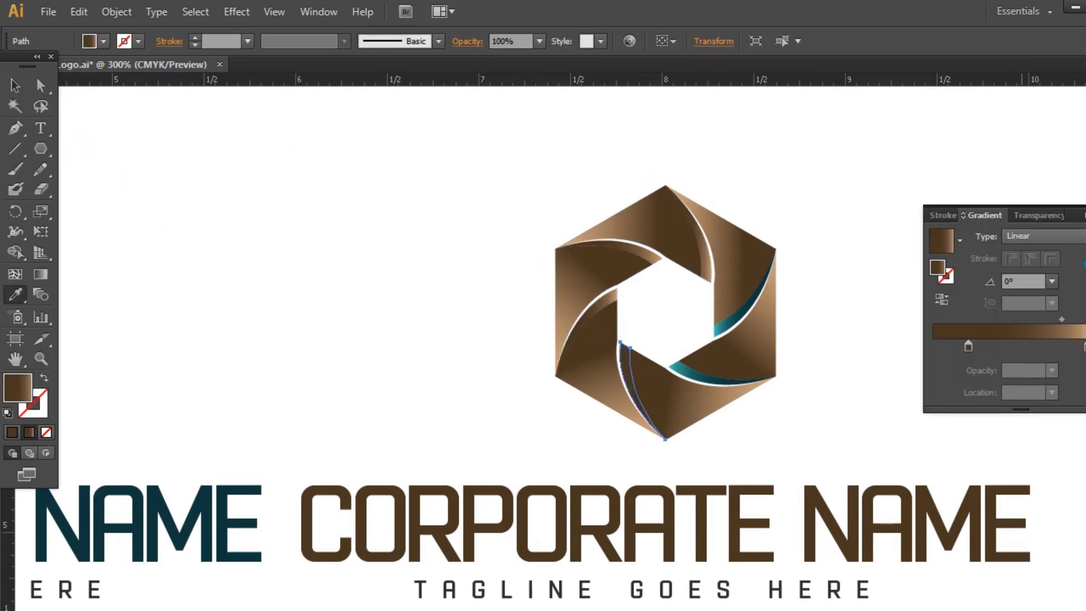
pyautogui.hotkey('ctrl', 'F9')
# - Redirect the bottom accent's gradient so it runs from the emblem's bottom tip up to the accent's inner end
pyautogui.click(15, 85)
pyautogui.click(40, 274)
pyautogui.moveTo(664, 439); pyautogui.dragTo(651, 397)
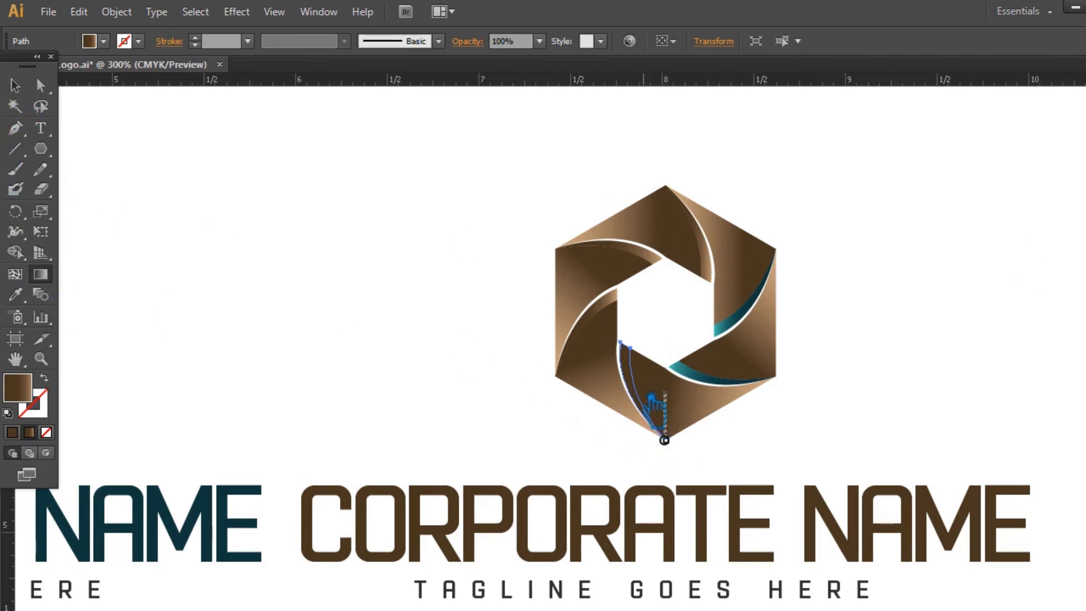
pyautogui.moveTo(636, 354); pyautogui.dragTo(633, 356)
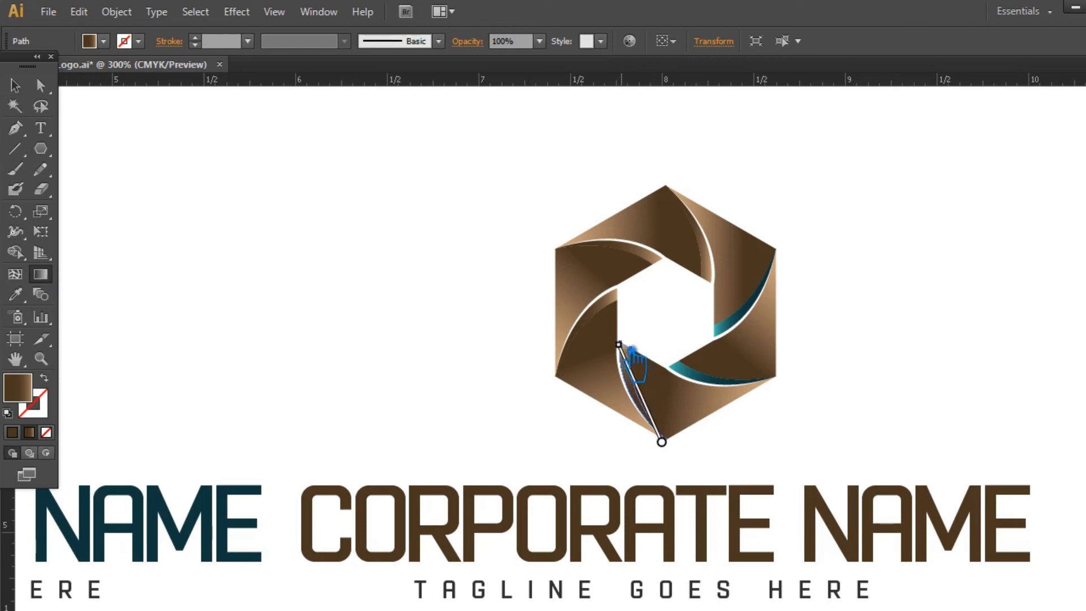
pyautogui.click(209, 175)
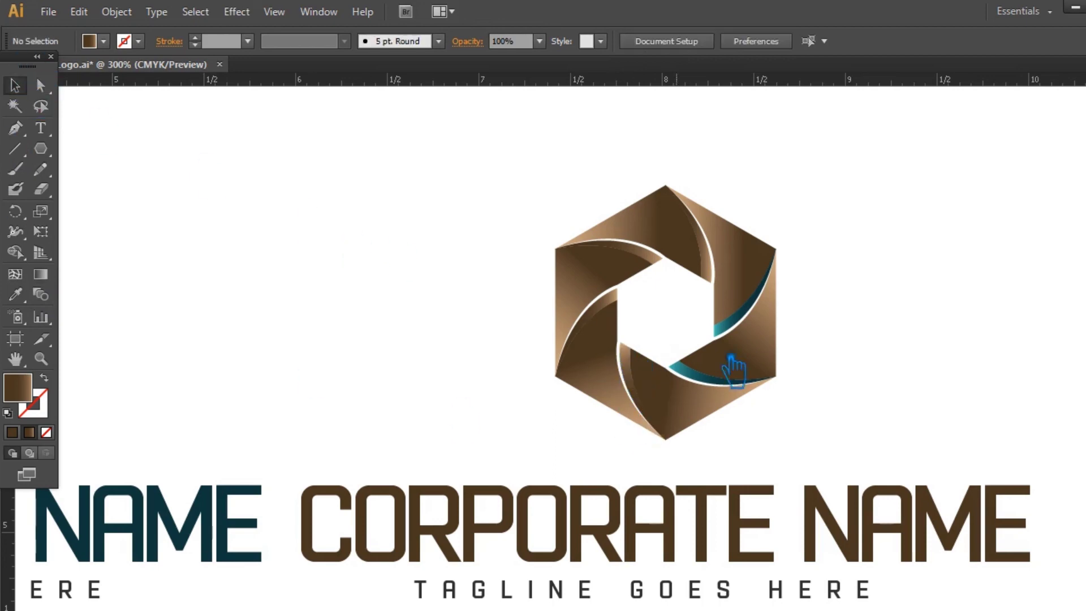
# - Copy the bottom accent's tan-to-brown gradient onto the teal accent along the duplicate emblem's lower-right blade
pyautogui.click(720, 396)
pyautogui.click(15, 294)
pyautogui.click(633, 364)
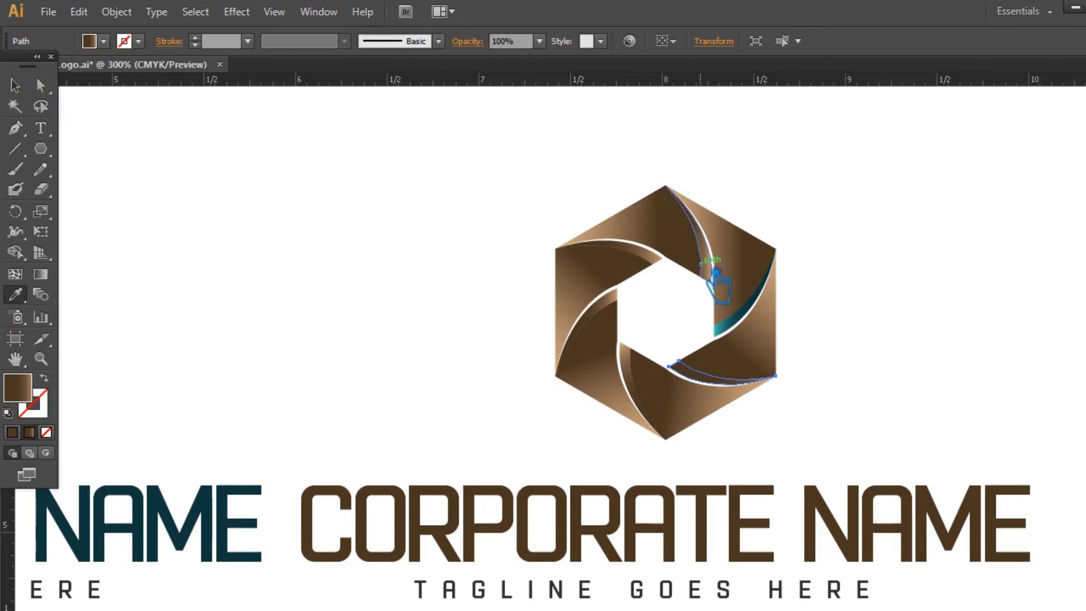
pyautogui.click(41, 273)
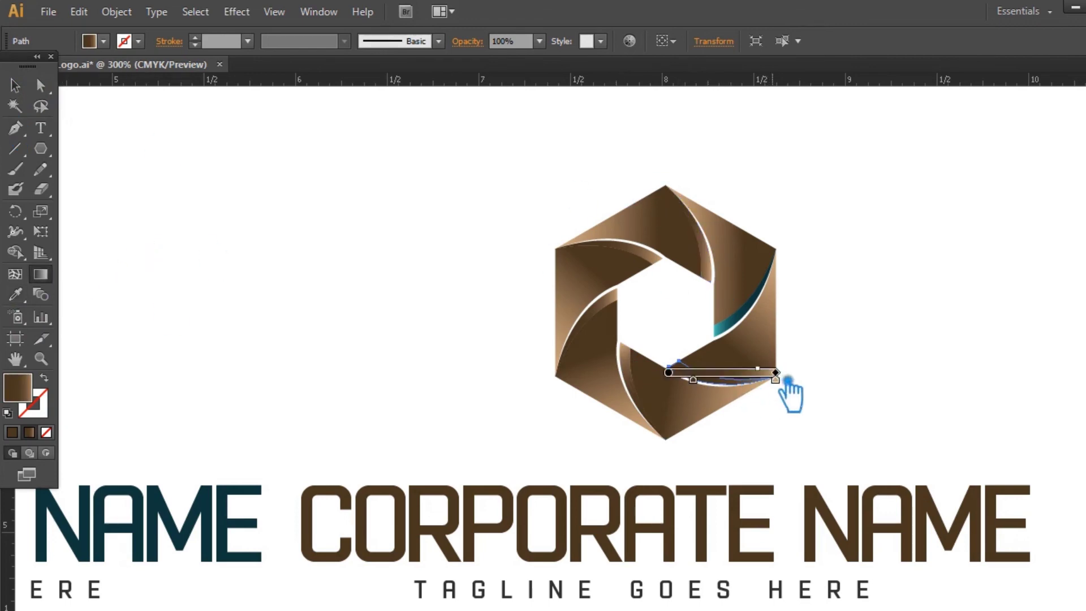
pyautogui.click(307, 205)
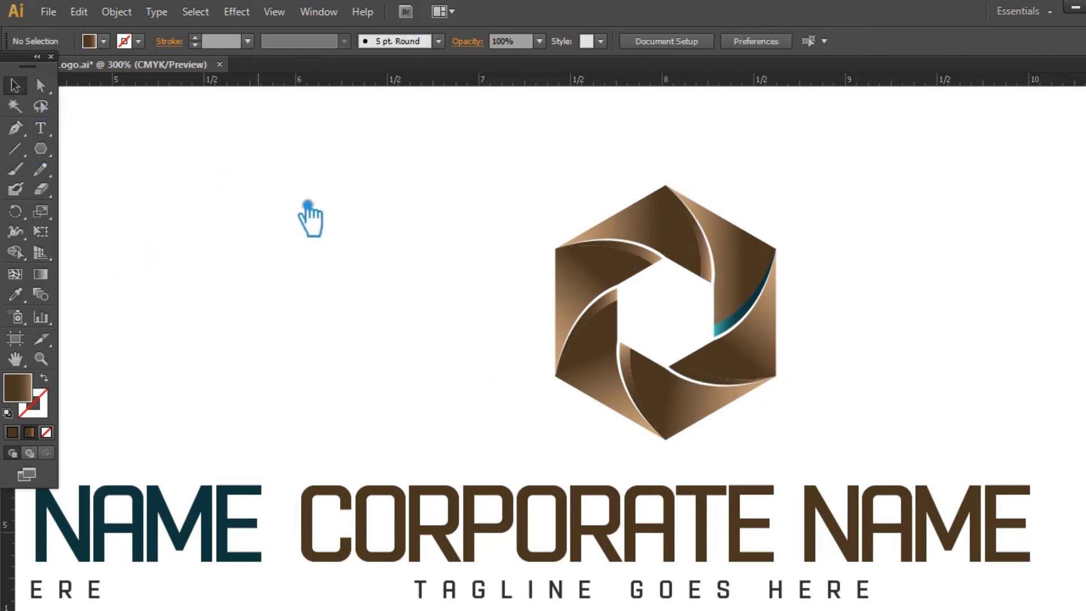
# - Angle the lower-right accent's gradient from its inner end to the outer corner and reverse it to place tan at the inner end
pyautogui.click(721, 380)
pyautogui.press('g')
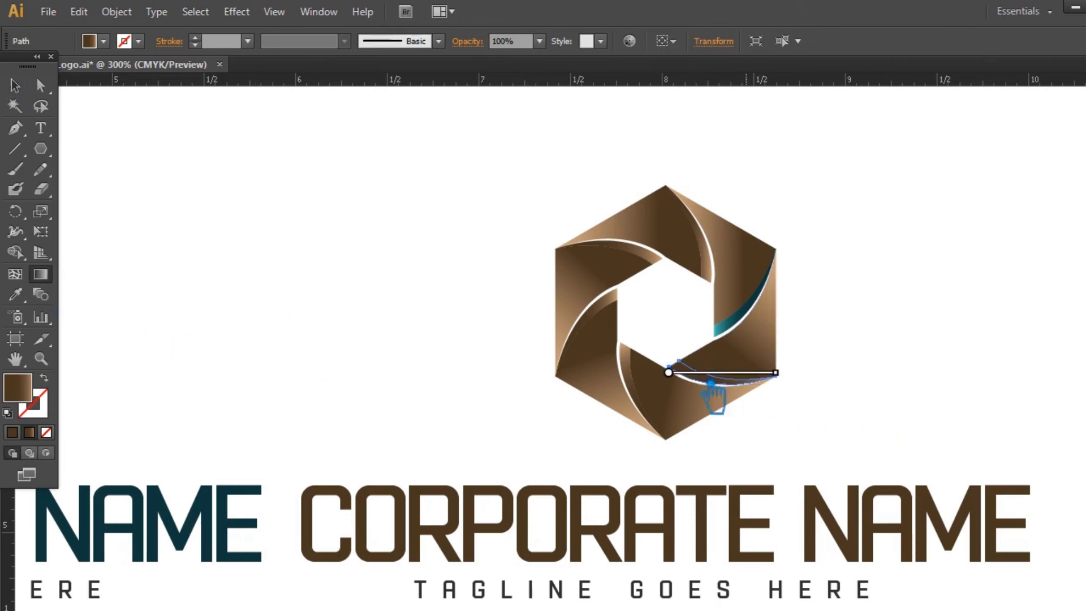
pyautogui.moveTo(675, 360)
pyautogui.mouseDown()
pyautogui.moveTo(803, 387)
pyautogui.moveTo(793, 388)
pyautogui.mouseUp()
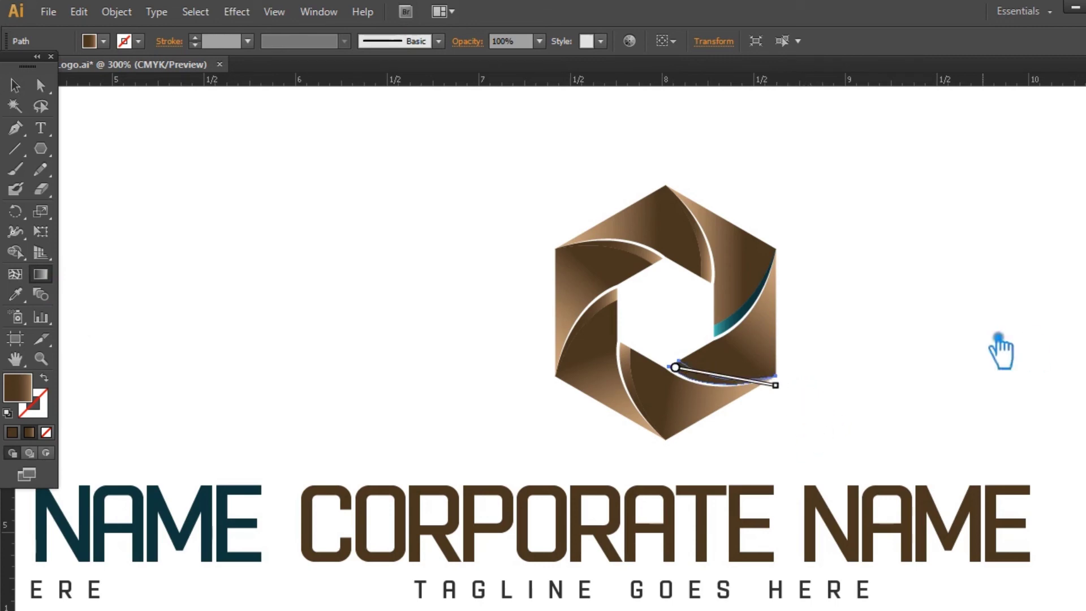
pyautogui.hotkey('ctrl', 'F9')
pyautogui.click(941, 299)
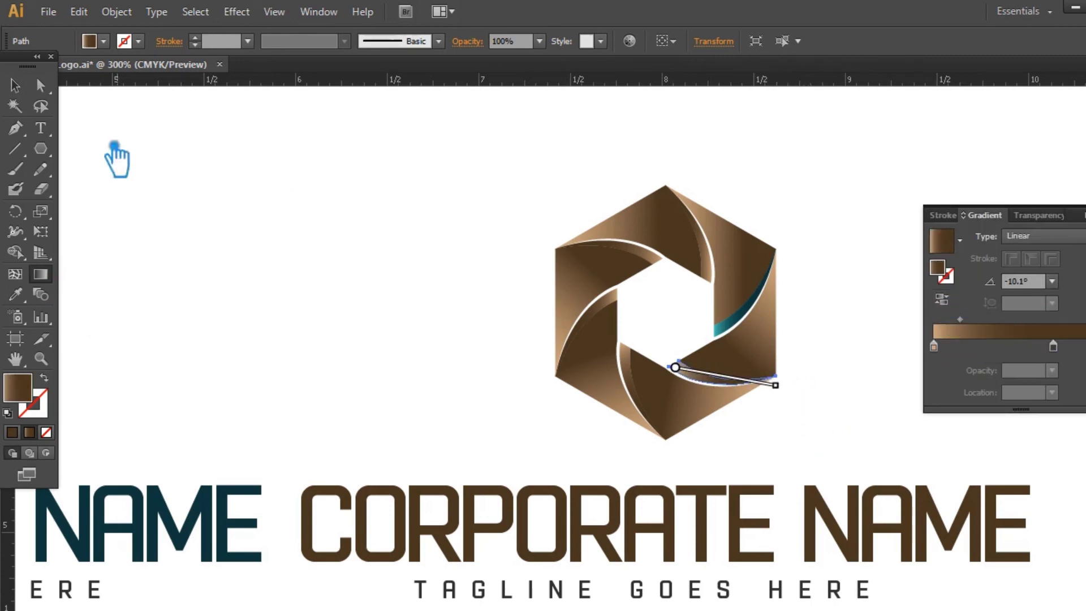
pyautogui.click(783, 339)
# - Apply the lower-right accent's tan-to-brown gradient to the last teal accent on the duplicate emblem's right side
pyautogui.click(763, 300)
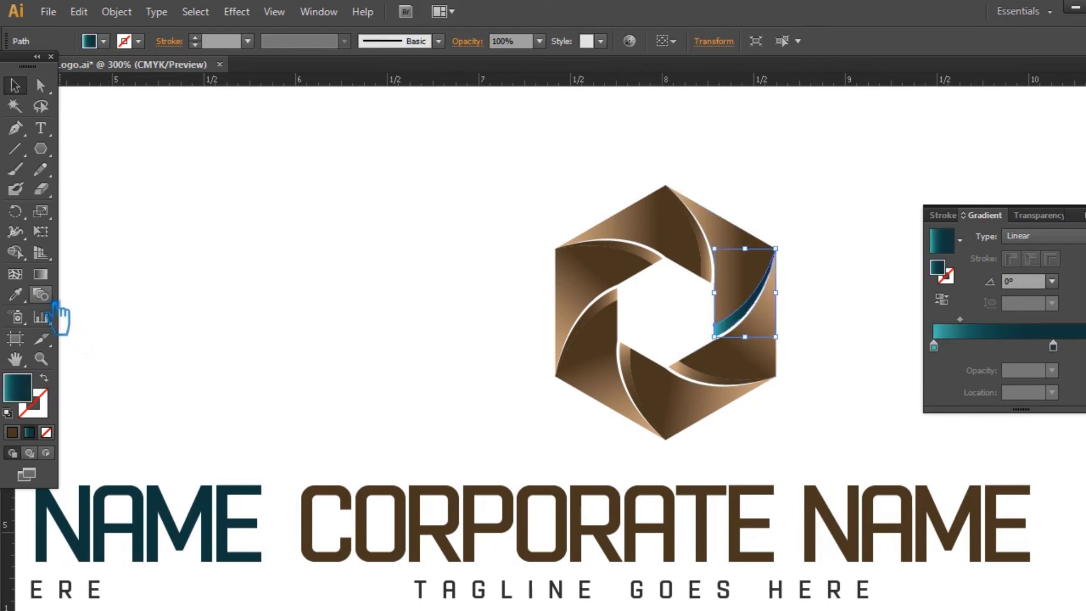
pyautogui.click(15, 294)
pyautogui.click(707, 382)
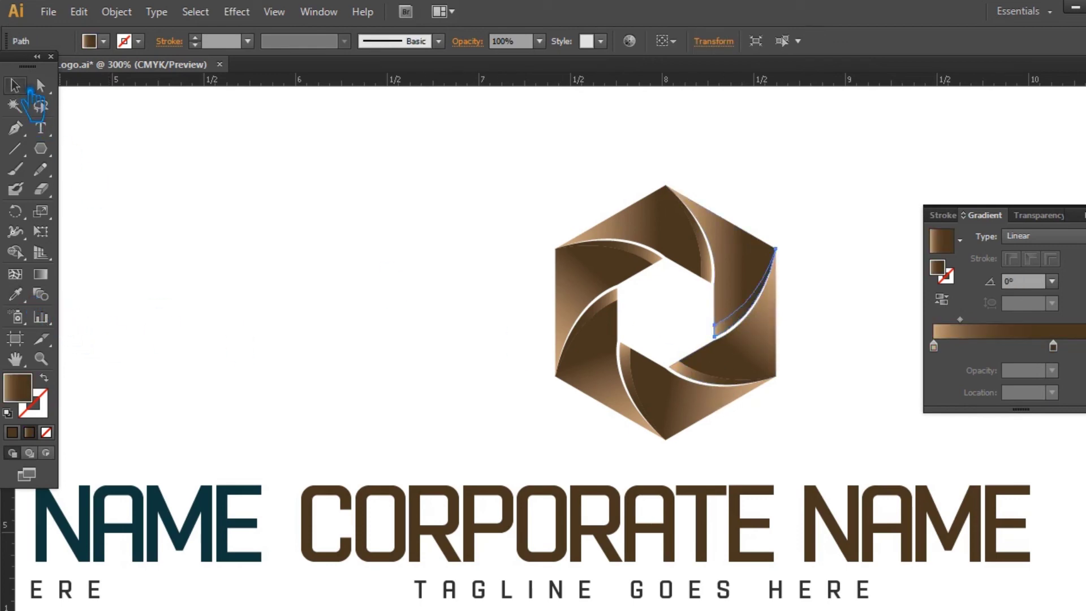
pyautogui.click(209, 200)
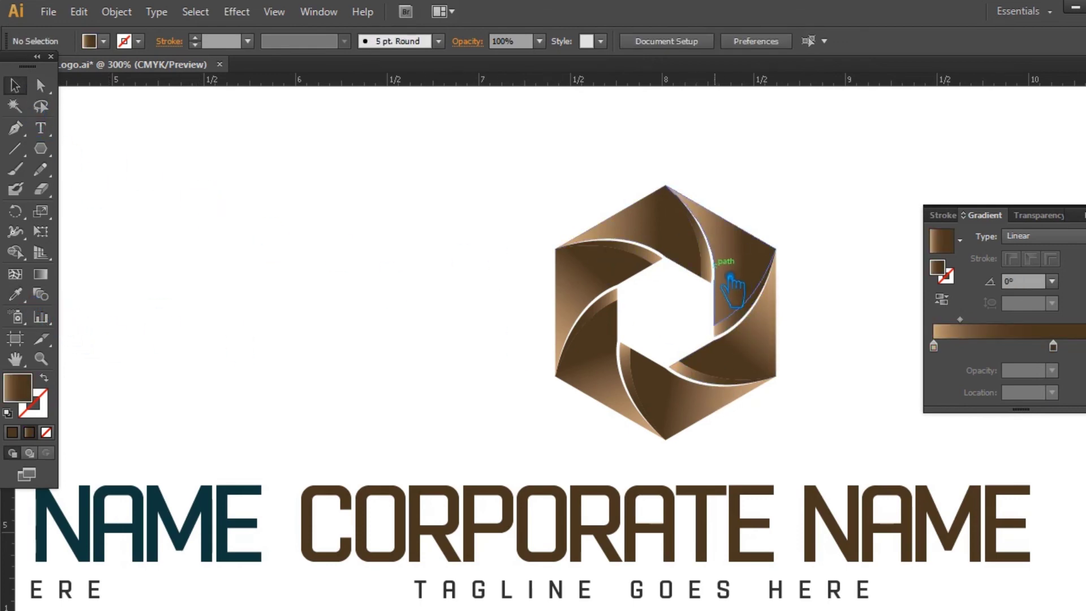
# - Group all six curved accents of the brown emblem
pyautogui.click(650, 260)
pyautogui.keyDown('shift'); pyautogui.click(649, 259); pyautogui.keyUp('shift')
pyautogui.keyDown('shift'); pyautogui.click(615, 298); pyautogui.keyUp('shift')
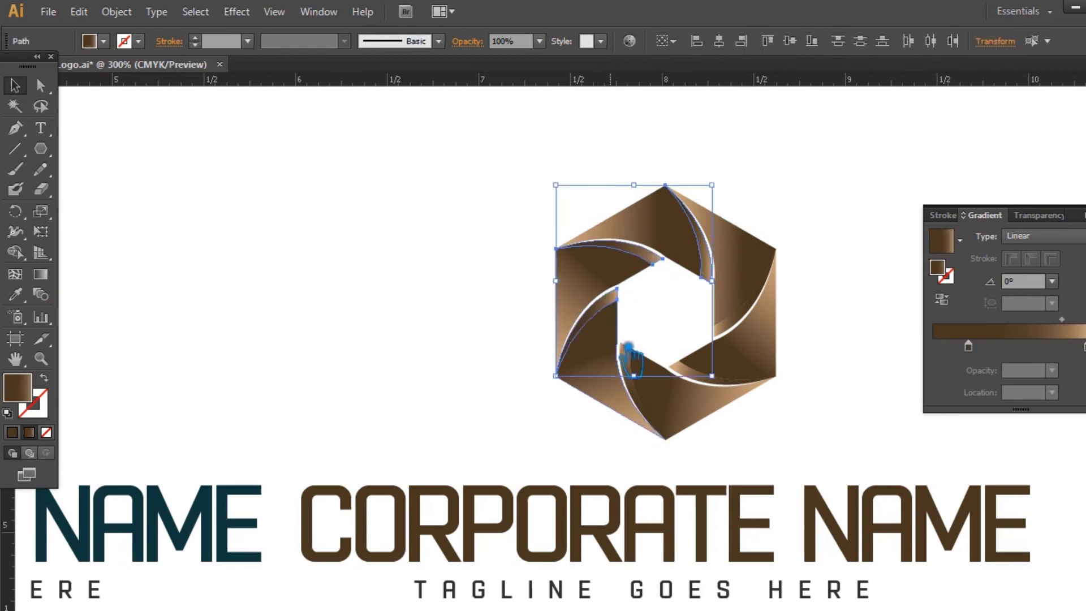
pyautogui.keyDown('shift'); pyautogui.click(630, 361); pyautogui.keyUp('shift')
pyautogui.keyDown('shift'); pyautogui.click(728, 342); pyautogui.keyUp('shift')
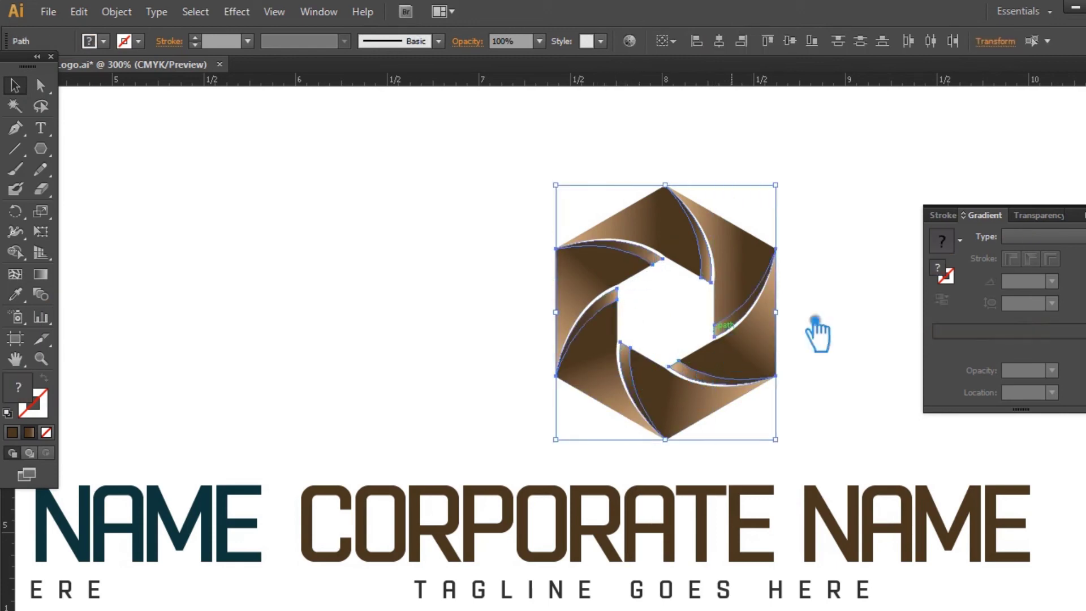
pyautogui.hotkey('ctrl', 'g')
pyautogui.click(819, 257)
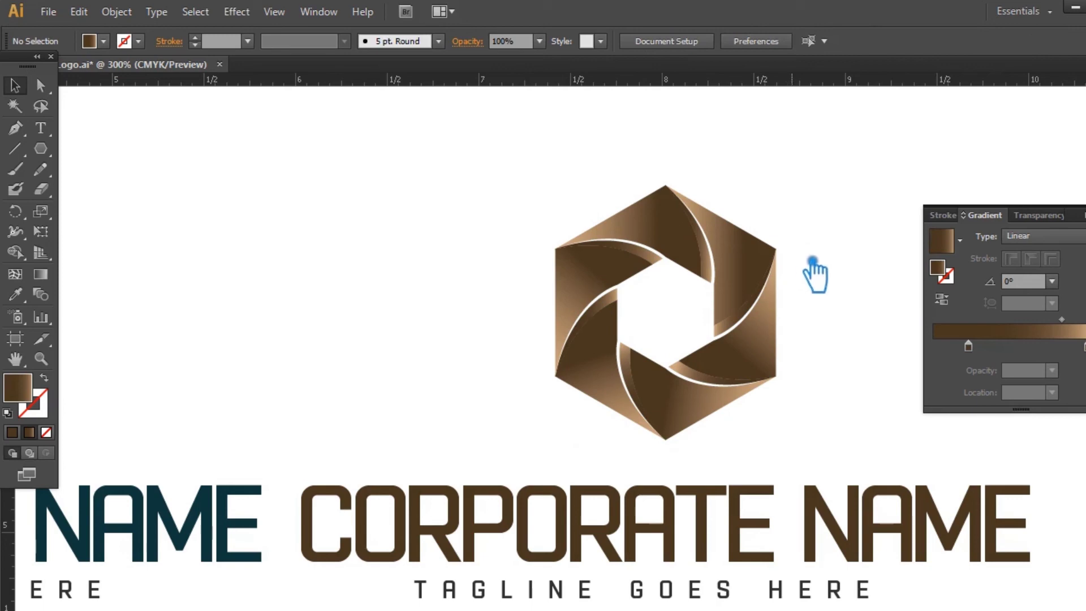
# - Select the large gradient blades of the brown emblem together
pyautogui.click(741, 251)
pyautogui.keyDown('shift'); pyautogui.click(629, 273); pyautogui.keyUp('shift')
pyautogui.keyDown('shift'); pyautogui.click(614, 373); pyautogui.keyUp('shift')
pyautogui.keyDown('shift'); pyautogui.click(703, 416); pyautogui.keyUp('shift')
pyautogui.keyDown('shift'); pyautogui.click(776, 342); pyautogui.keyUp('shift')
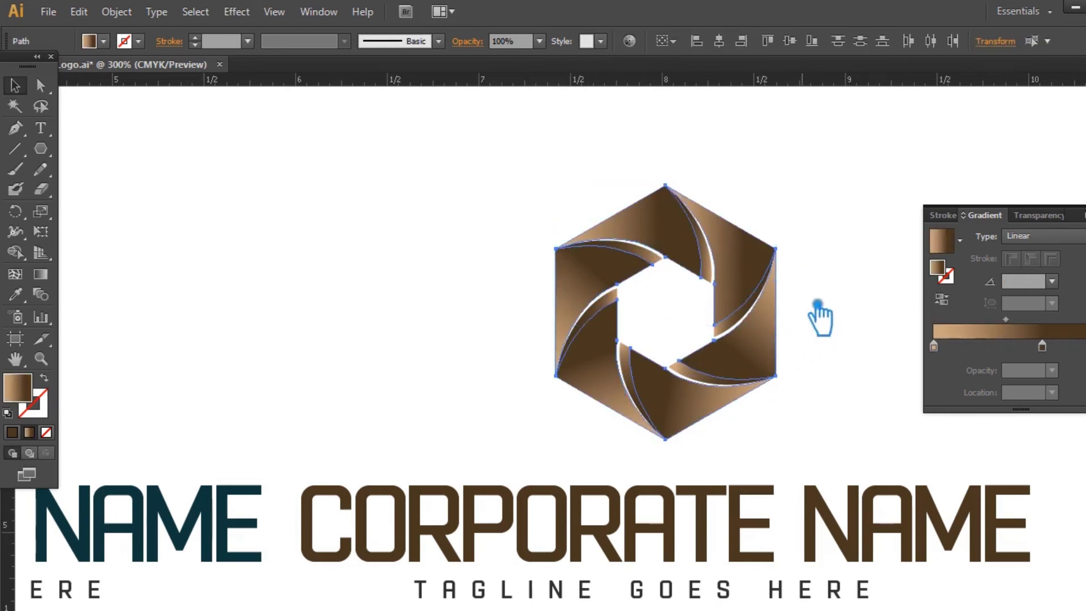
pyautogui.click(667, 354)
pyautogui.moveTo(666, 354); pyautogui.dragTo(487, 223)
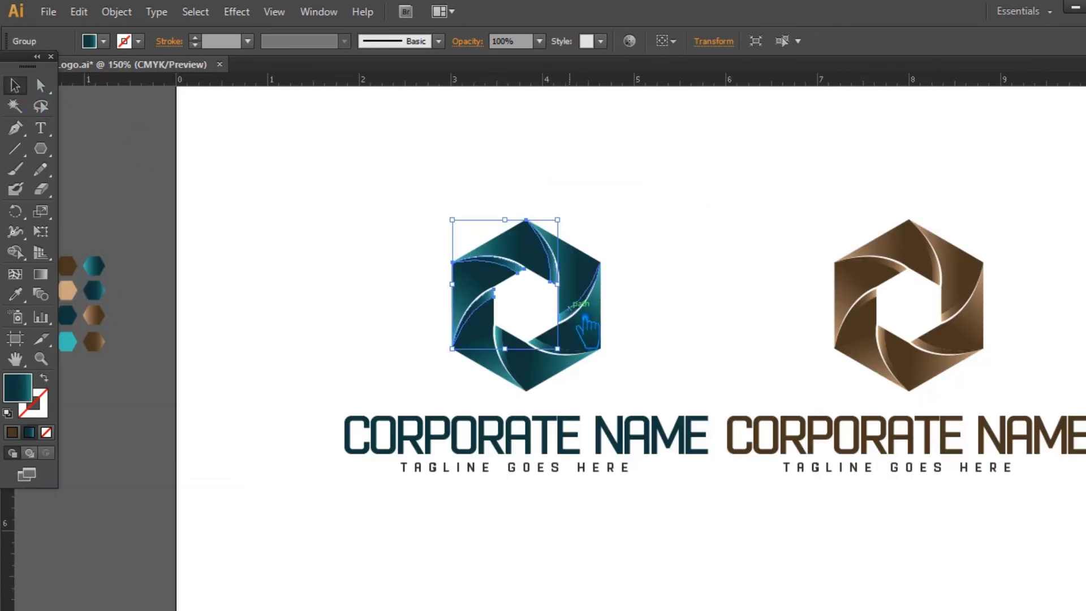
# - Apply the dark-teal palette gradient to the teal emblem's right, lower-right and bottom accents, reversed to put light teal at the start
pyautogui.click(560, 311)
pyautogui.click(27, 293)
pyautogui.click(106, 294)
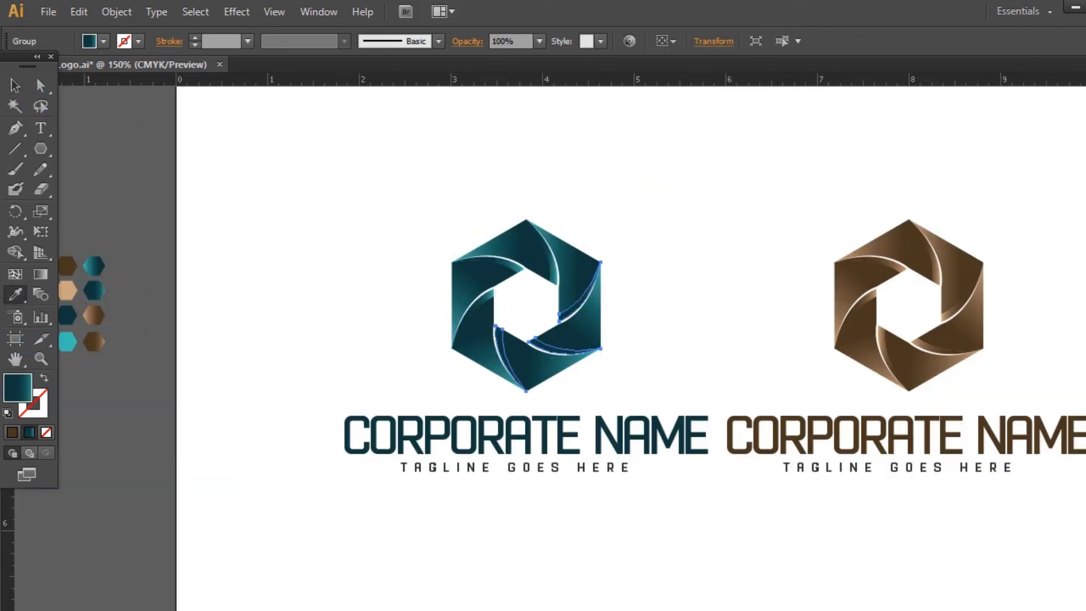
pyautogui.hotkey('ctrl', 'F9')
pyautogui.click(15, 86)
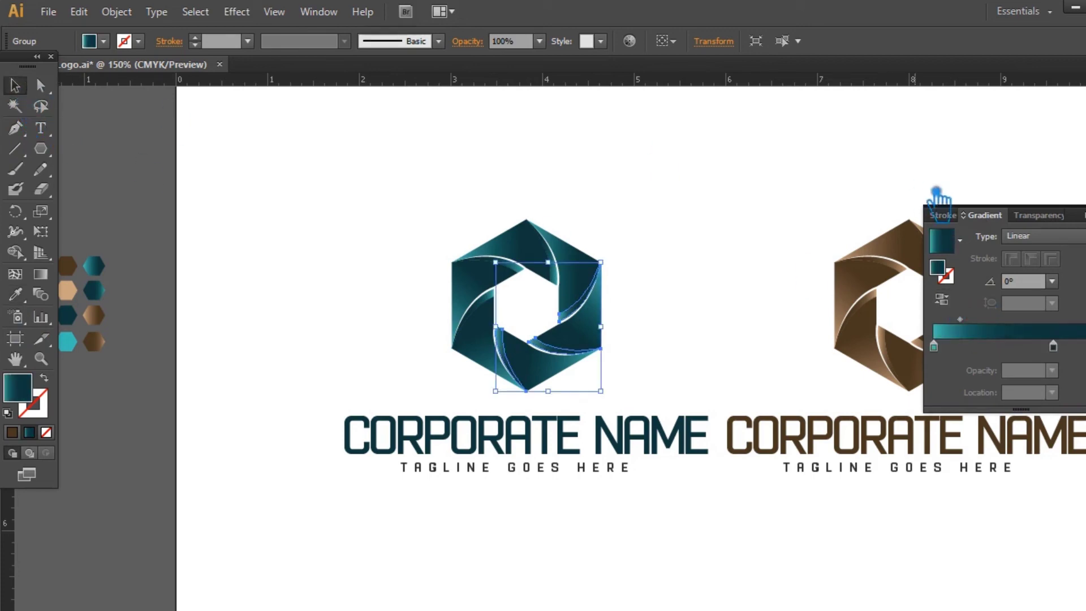
pyautogui.click(603, 228)
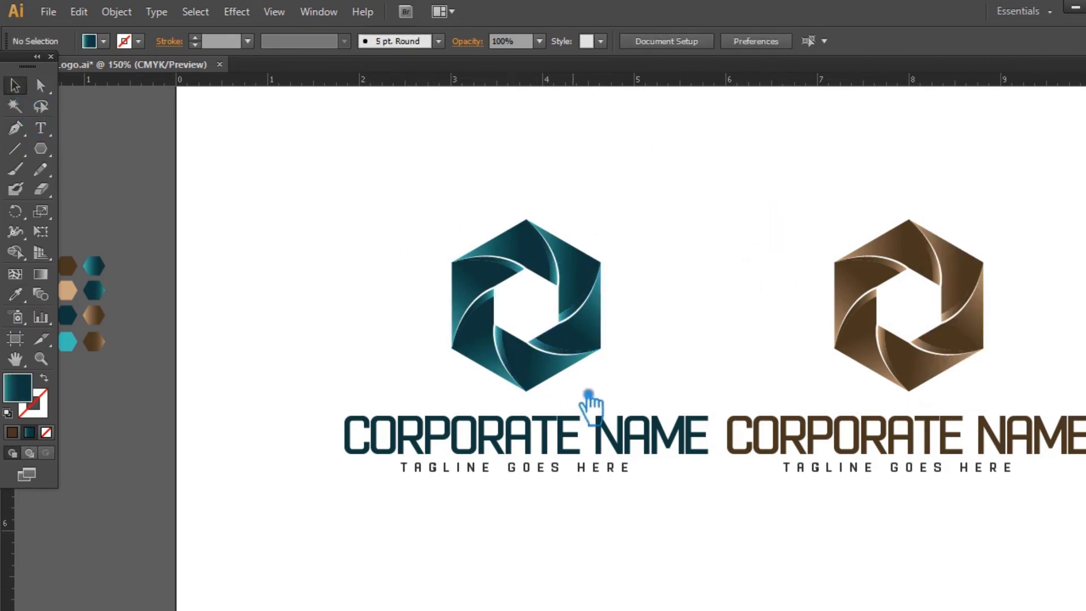
# - Group the teal emblem with its company name and tagline, and group the brown logo's parts likewise
pyautogui.moveTo(720, 404); pyautogui.dragTo(670, 354)
pyautogui.moveTo(610, 491); pyautogui.dragTo(220, 249)
pyautogui.hotkey('ctrl', 'g')
pyautogui.moveTo(916, 509); pyautogui.dragTo(650, 223)
pyautogui.hotkey('ctrl', 'g')
# - Group the teal and brown logos together, clear the selection and save the file
pyautogui.click(961, 266)
pyautogui.moveTo(1013, 315); pyautogui.dragTo(396, 206)
pyautogui.hotkey('ctrl', 'g')
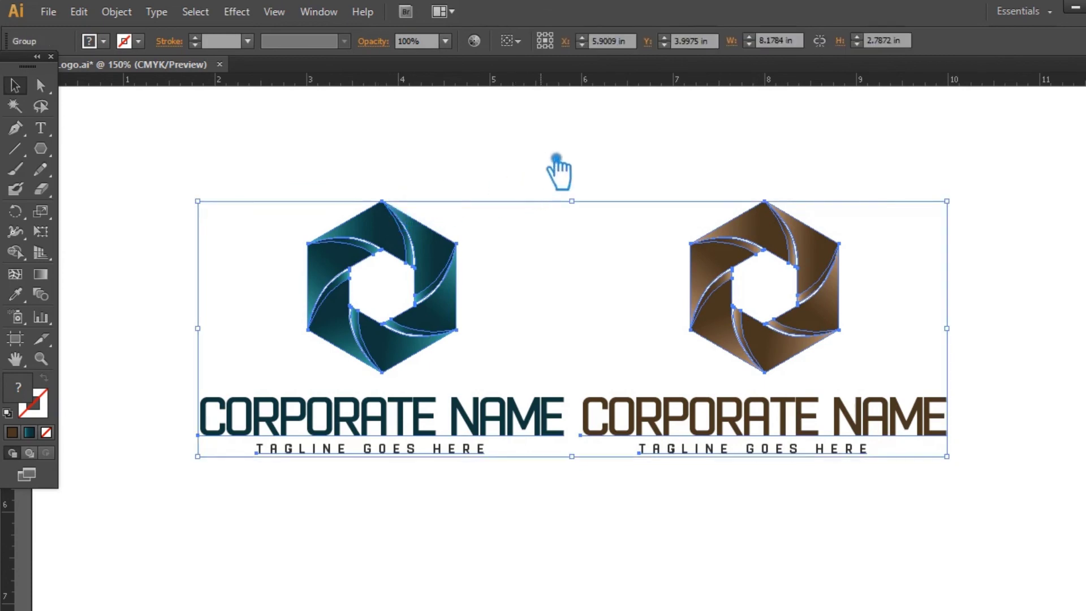
pyautogui.hotkey('ctrl', 'shift', 'a')
pyautogui.hotkey('ctrl', '=')
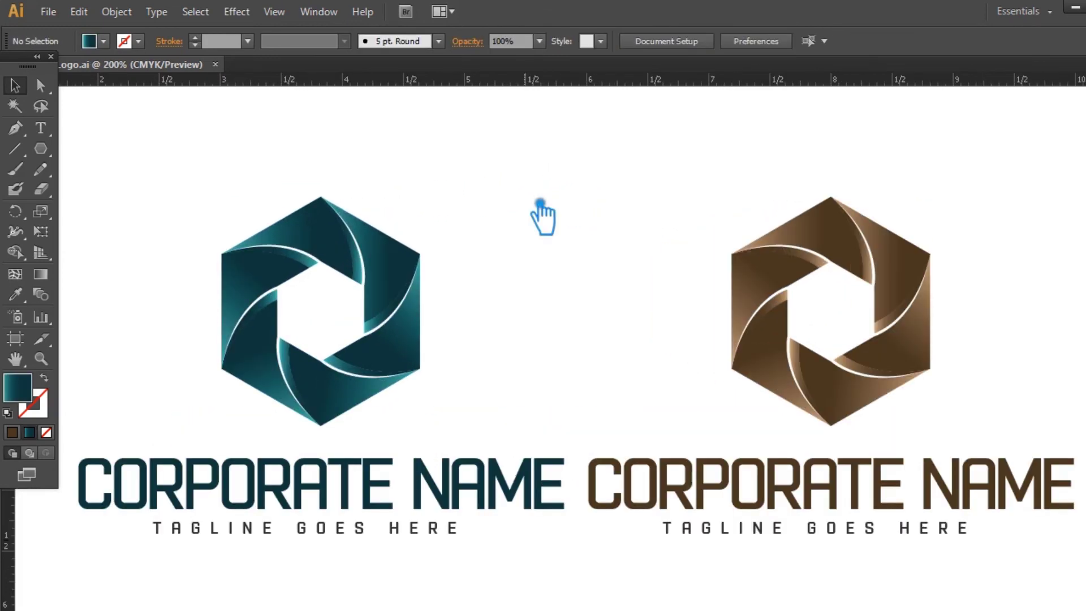